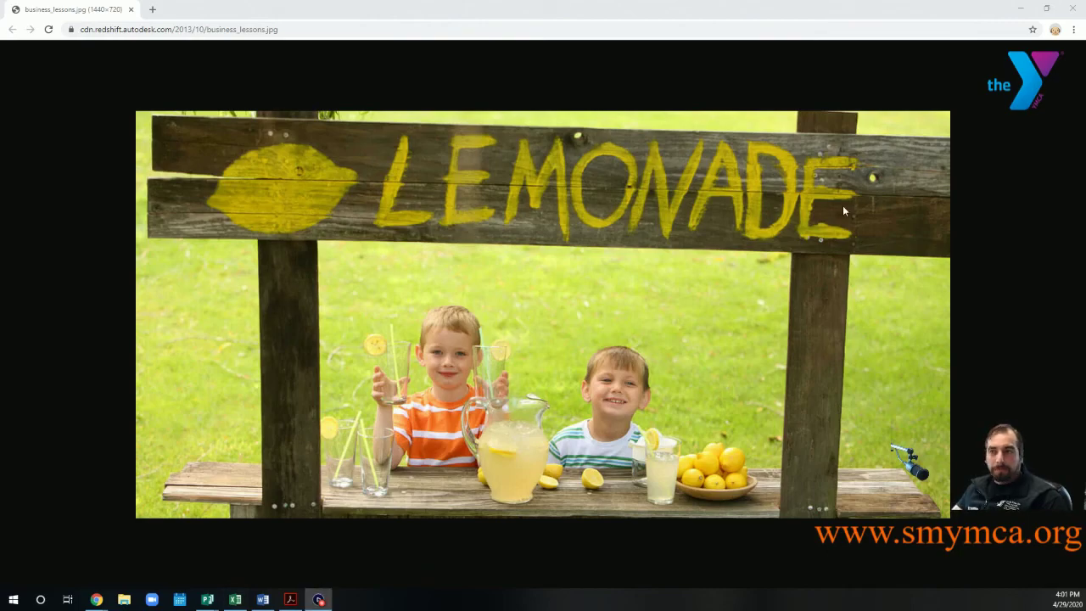
- Close the lemonade stand picture and look over the expenses and income tables on Sheet1
{"action": "left_click", "coordinate": [1069, 8]}
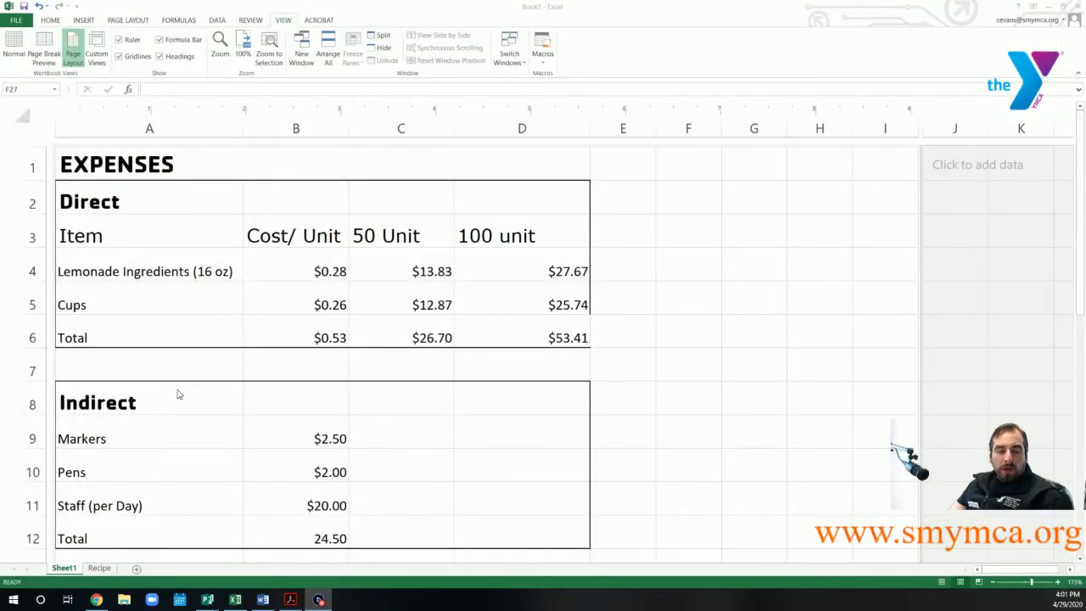
{"action": "scroll", "coordinate": [133, 432], "scroll_direction": "down", "scroll_amount": 3}
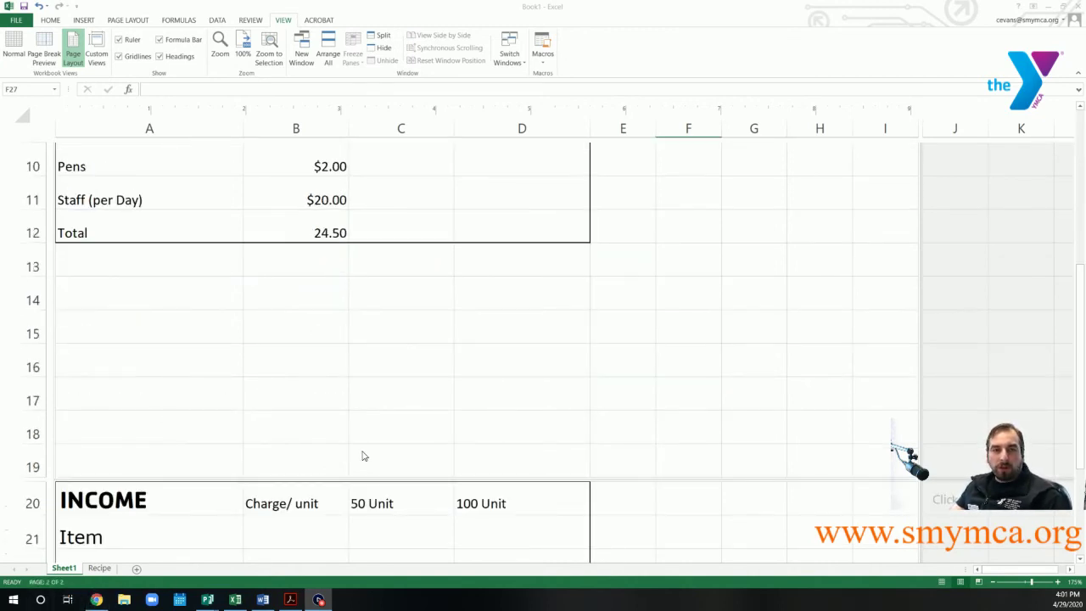
{"action": "scroll", "coordinate": [405, 405], "scroll_direction": "up", "scroll_amount": 3}
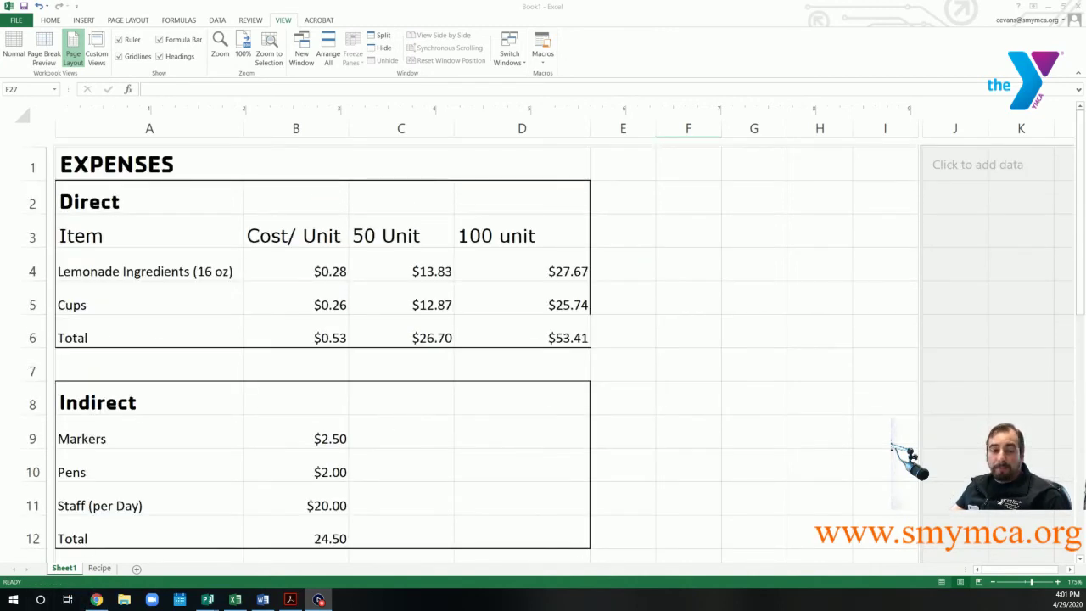
- Switch to Acrobat, read the Perfect Lemonade recipe's ingredients and method at full-screen size, and return to the workbook
{"action": "left_click", "coordinate": [292, 600]}
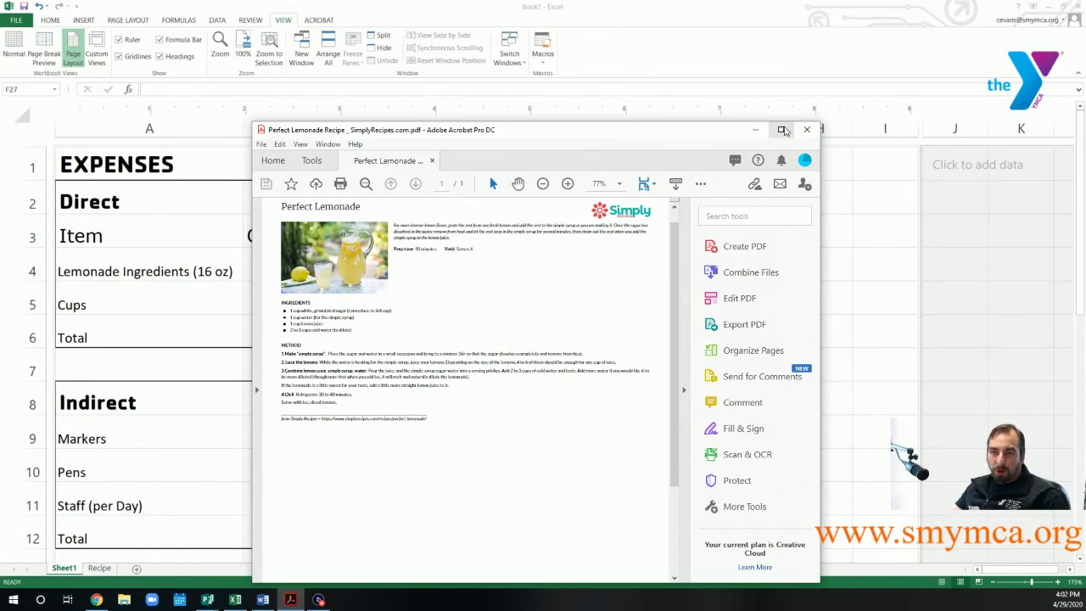
{"action": "left_click", "coordinate": [781, 130]}
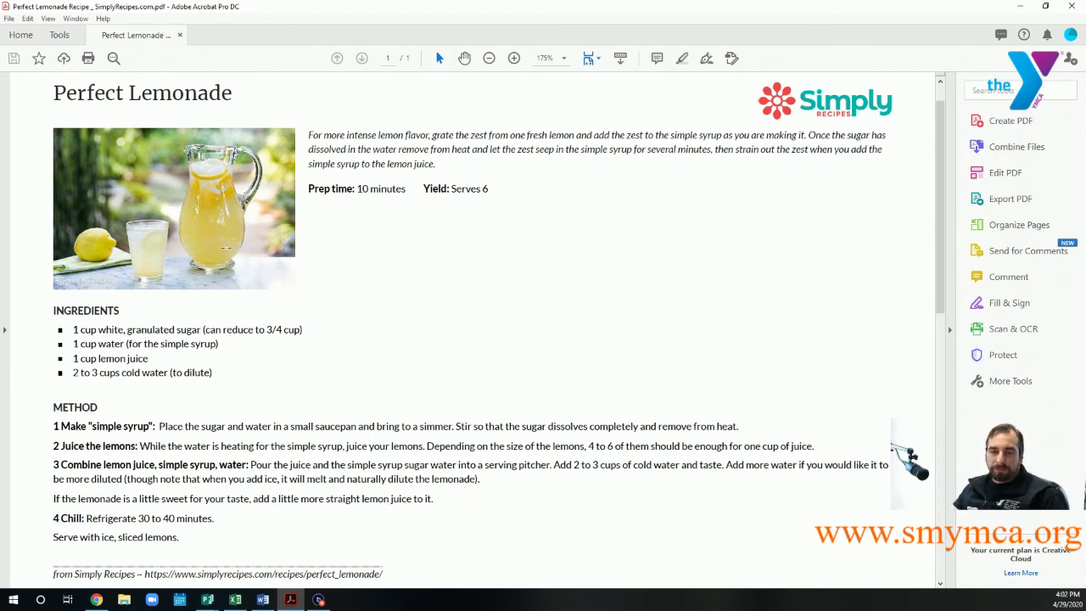
{"action": "scroll", "coordinate": [174, 412], "scroll_direction": "down", "scroll_amount": 1}
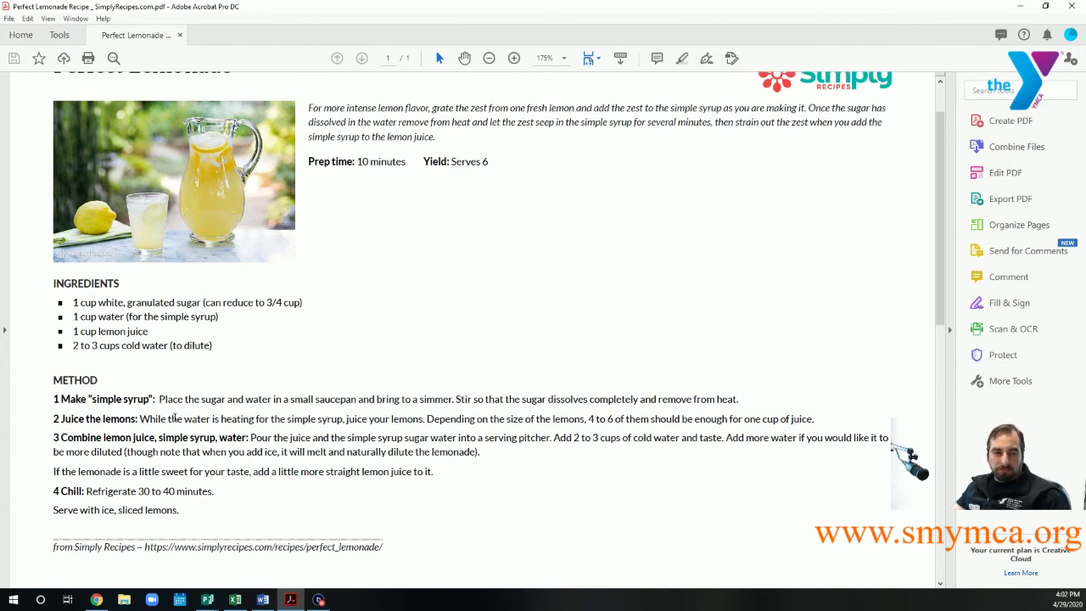
{"action": "scroll", "coordinate": [324, 493], "scroll_direction": "up", "scroll_amount": 1}
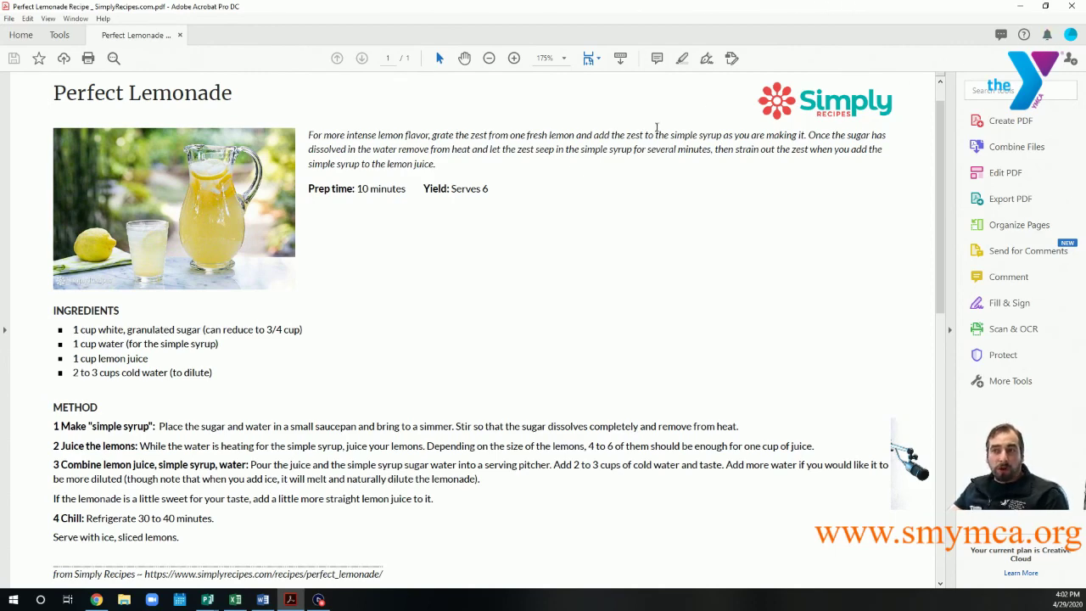
{"action": "left_click", "coordinate": [1021, 7]}
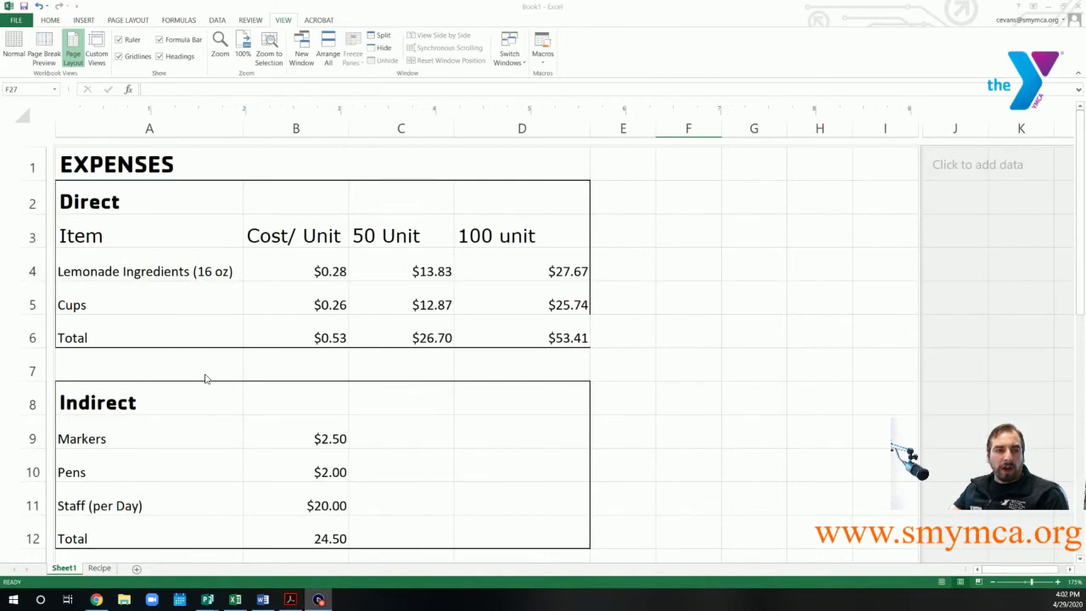
- Open the Recipe sheet and inspect the recipe/bulk formula for sugar in C2
{"action": "scroll", "coordinate": [178, 416], "scroll_direction": "down", "scroll_amount": 1}
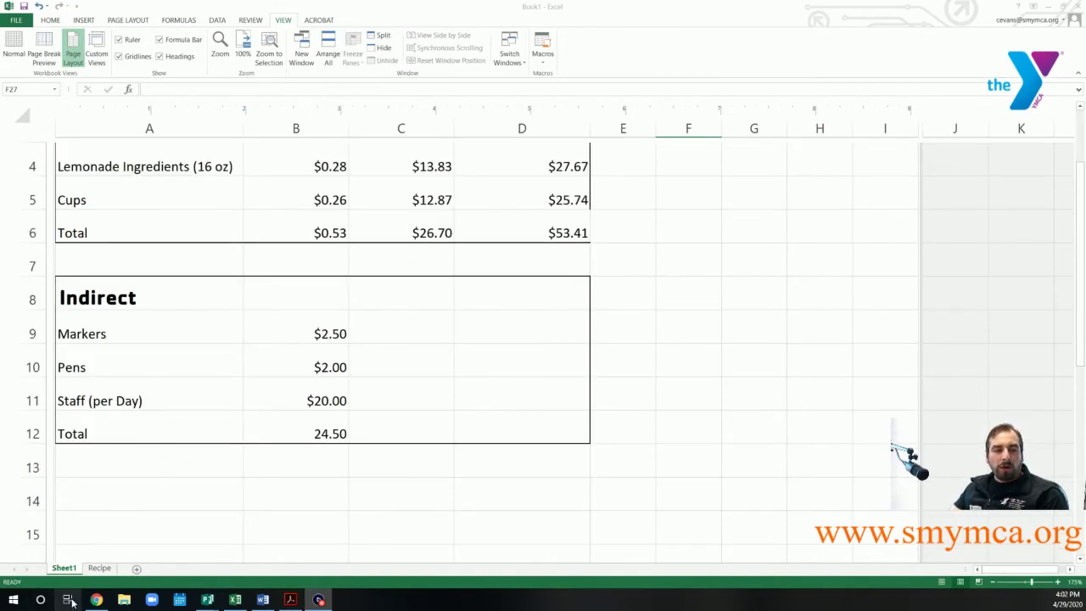
{"action": "left_click", "coordinate": [107, 569]}
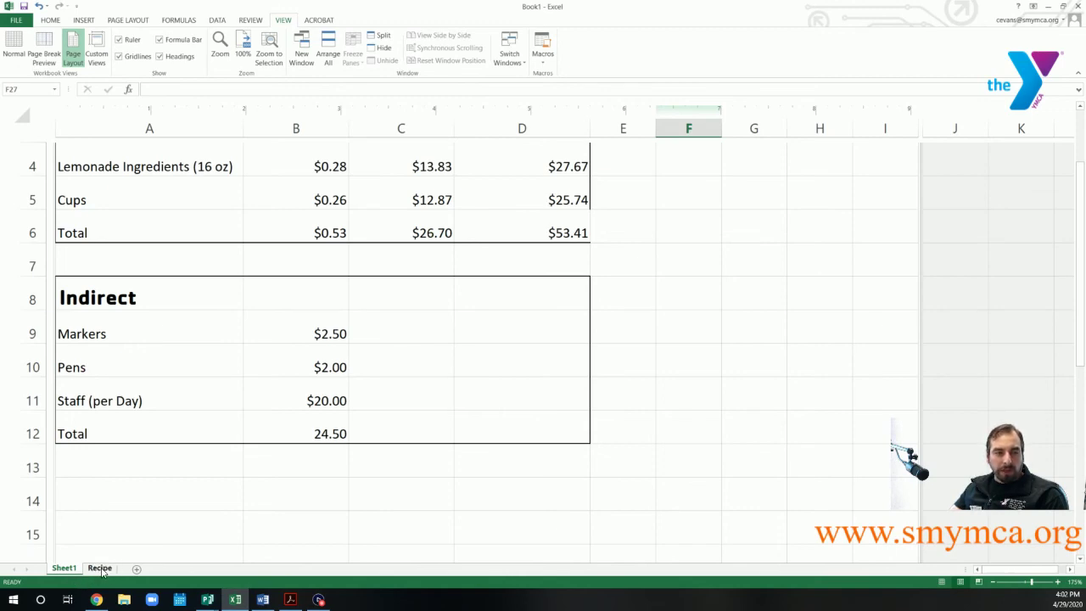
{"action": "left_click", "coordinate": [100, 568]}
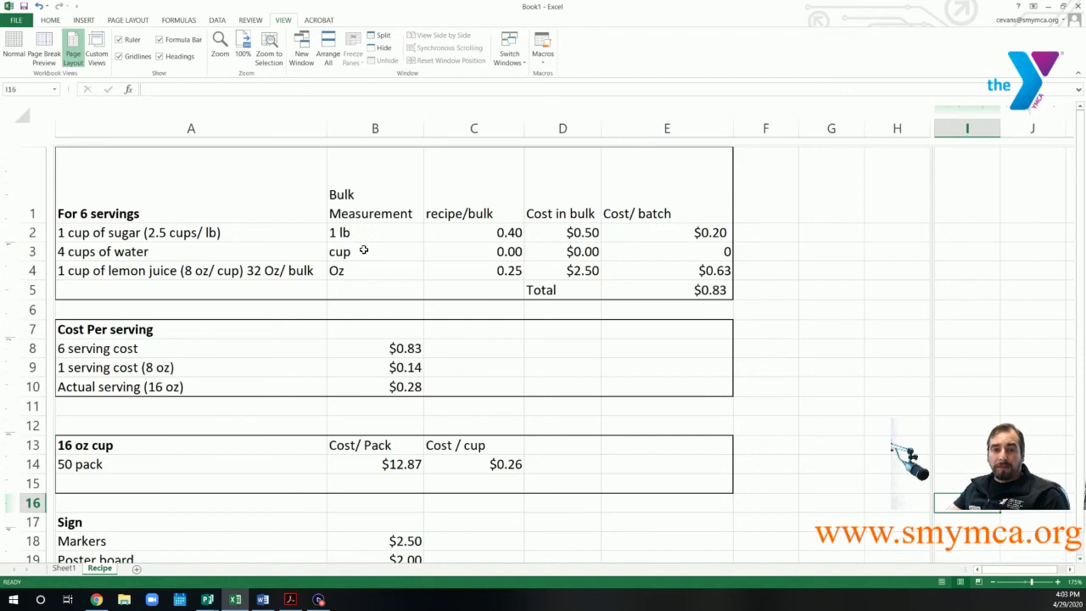
{"action": "double_click", "coordinate": [501, 233]}
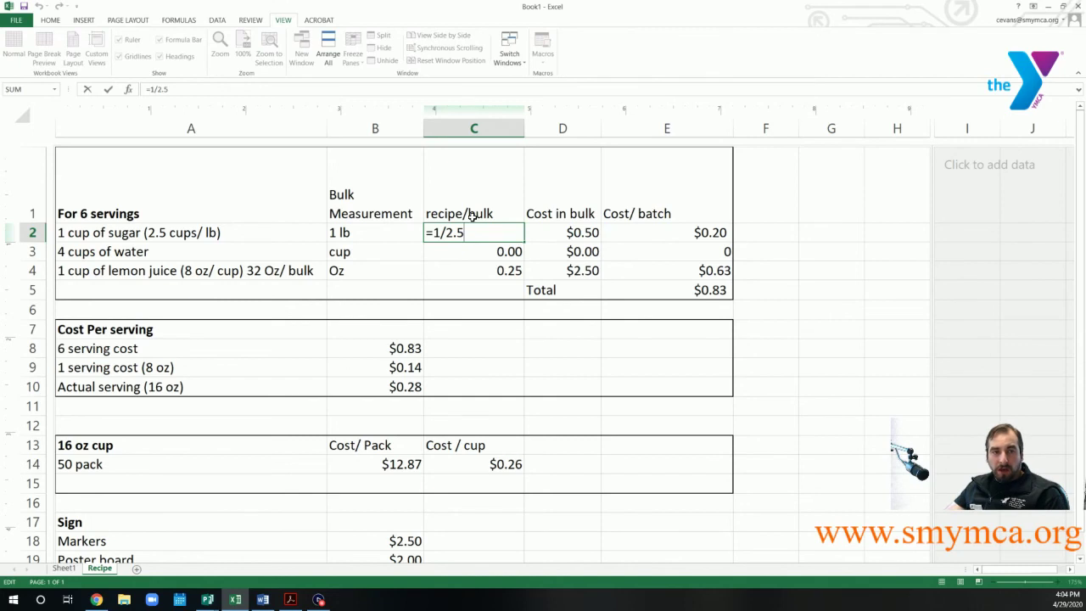
{"action": "left_click", "coordinate": [463, 255]}
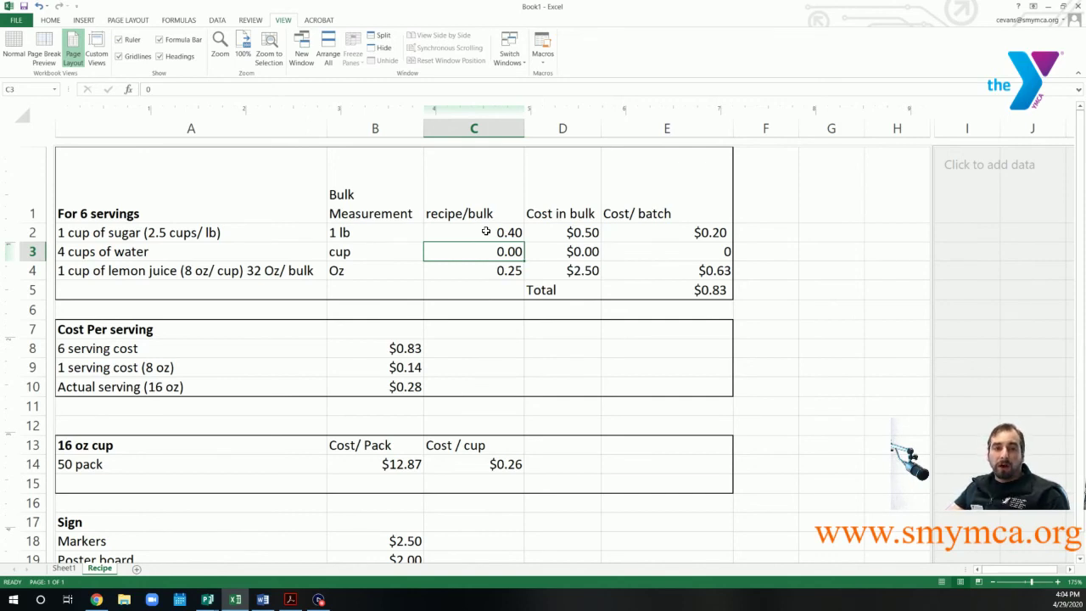
- Check the sugar's bulk cost in D2, its =C2*D2 cost-per-batch formula in E2 and the batch total in E5
{"action": "left_click", "coordinate": [581, 235]}
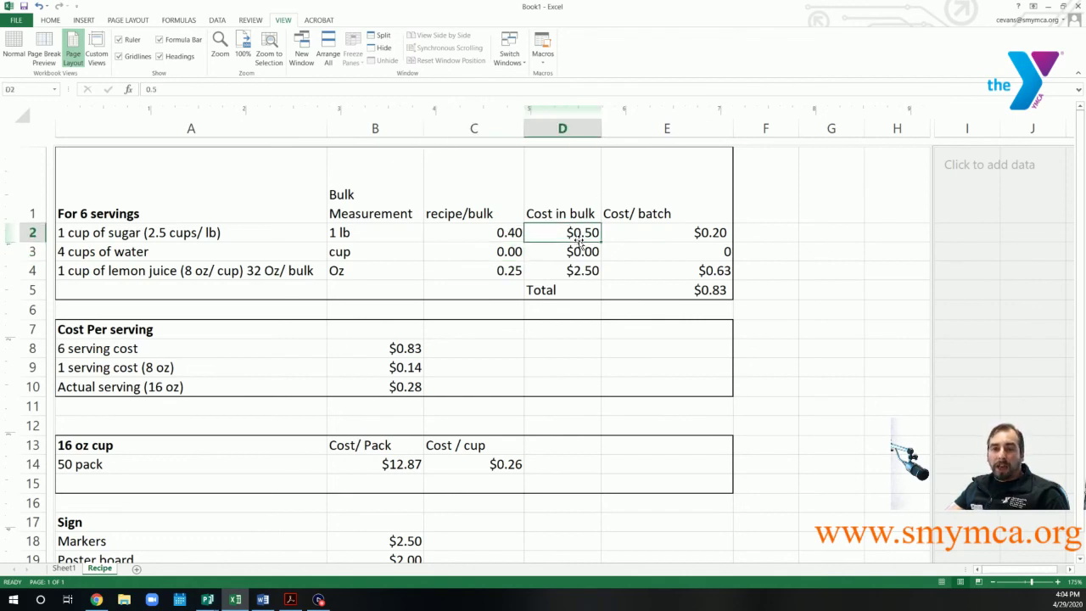
{"action": "double_click", "coordinate": [587, 227]}
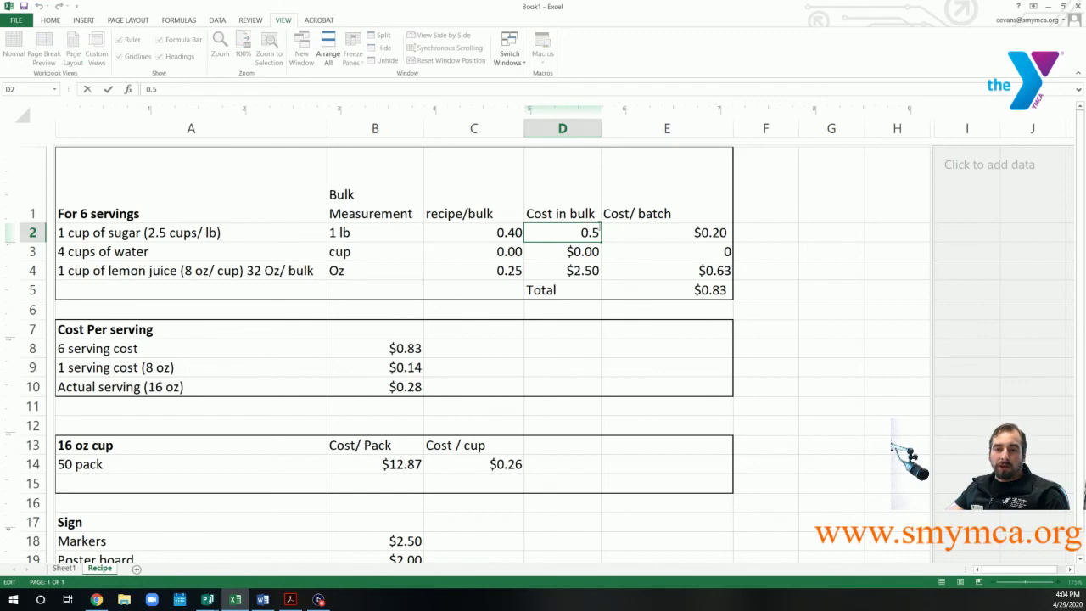
{"action": "left_click", "coordinate": [641, 231]}
{"action": "type", "text": "=C2*D2"}
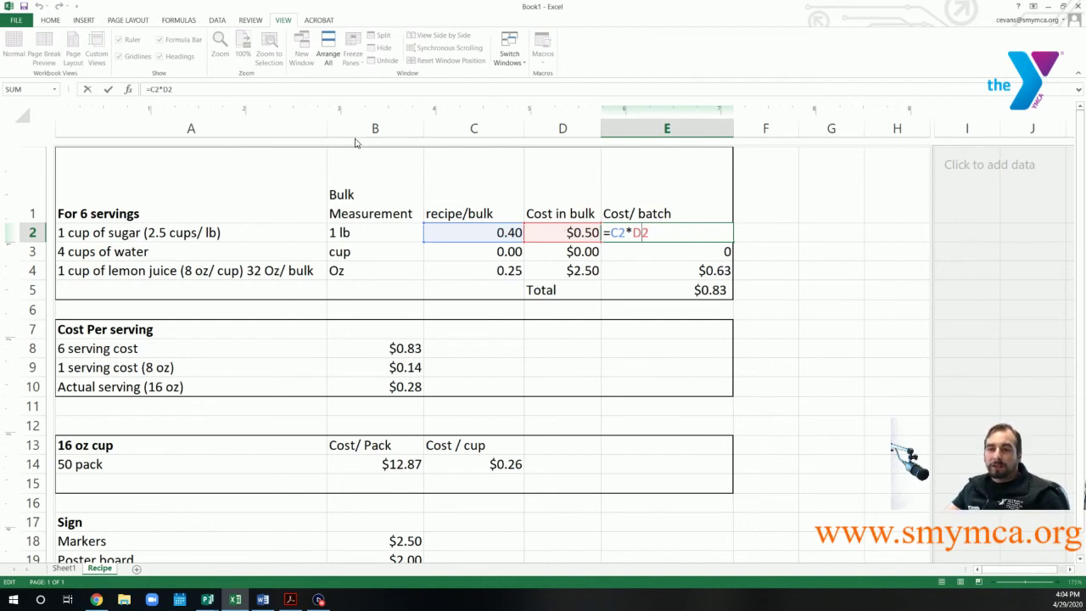
{"action": "left_click", "coordinate": [667, 290]}
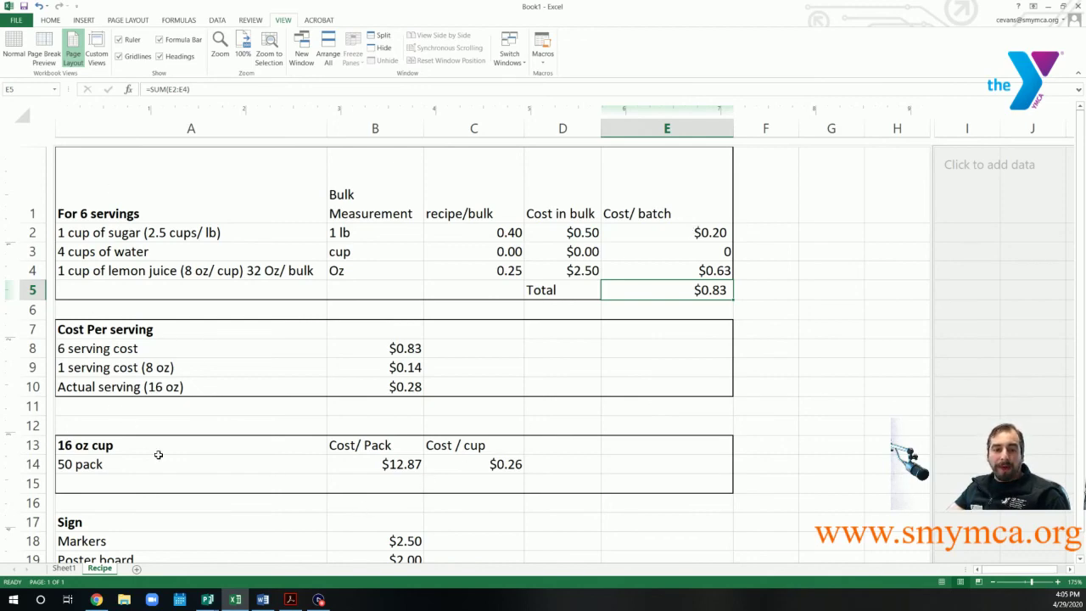
- Check the water quantities in the Acrobat recipe against the water row on the Recipe sheet
{"action": "left_click", "coordinate": [290, 600]}
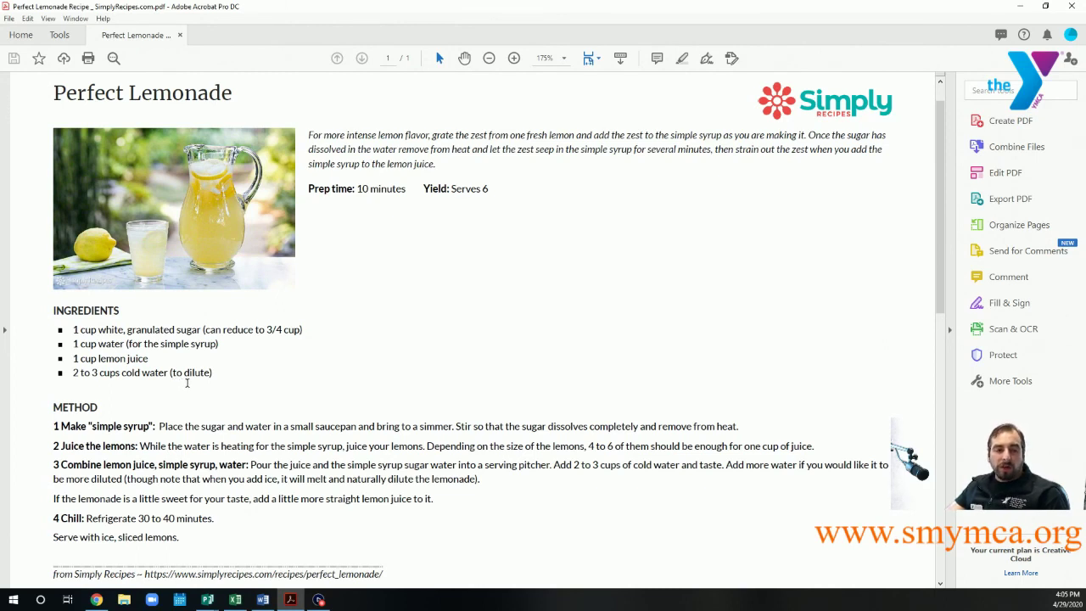
{"action": "left_click", "coordinate": [1019, 6]}
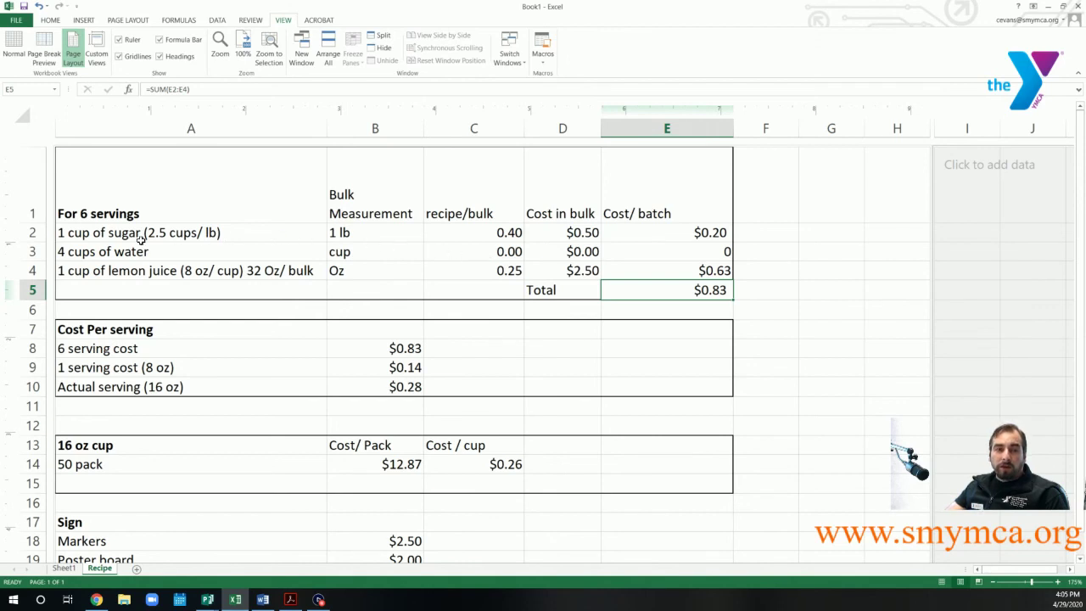
{"action": "left_click", "coordinate": [28, 252]}
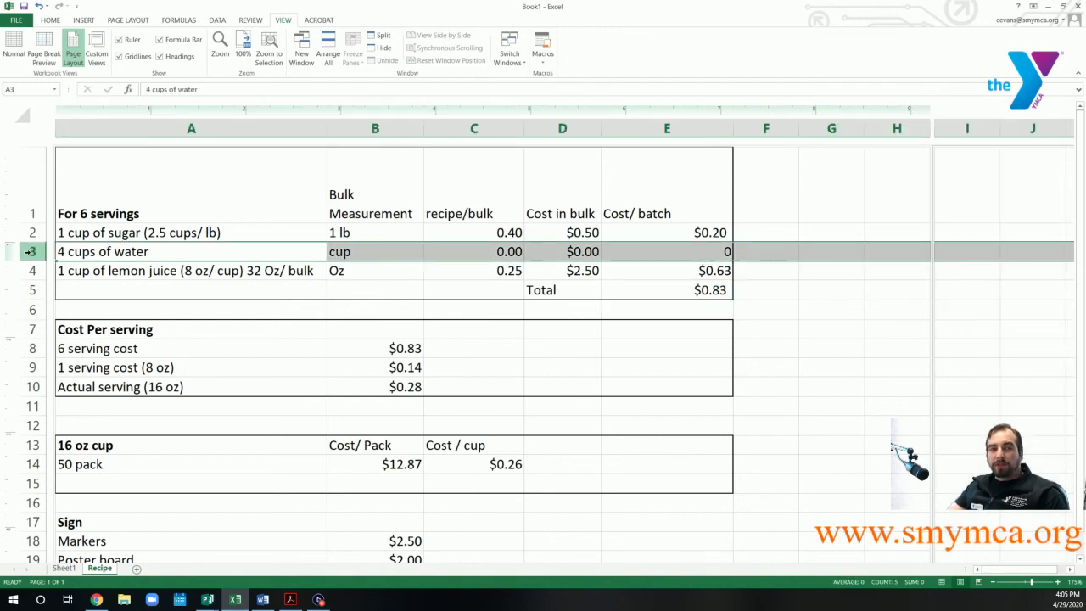
{"action": "left_click", "coordinate": [823, 349]}
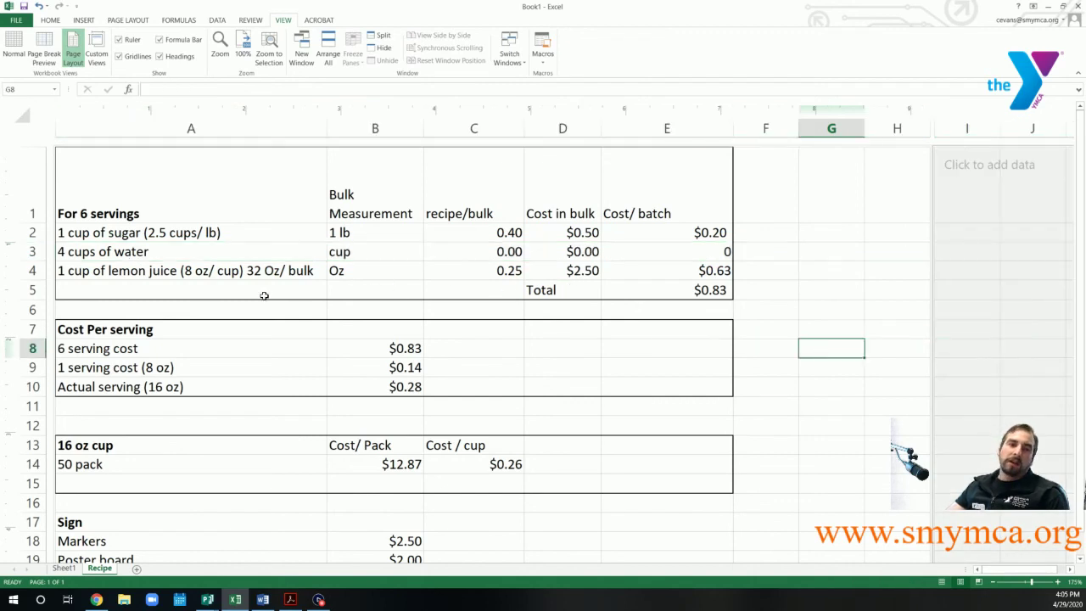
- Review the lemon juice row, checking its bulk cost in D4 and its =8/32 recipe/bulk formula in C4
{"action": "left_click", "coordinate": [34, 270]}
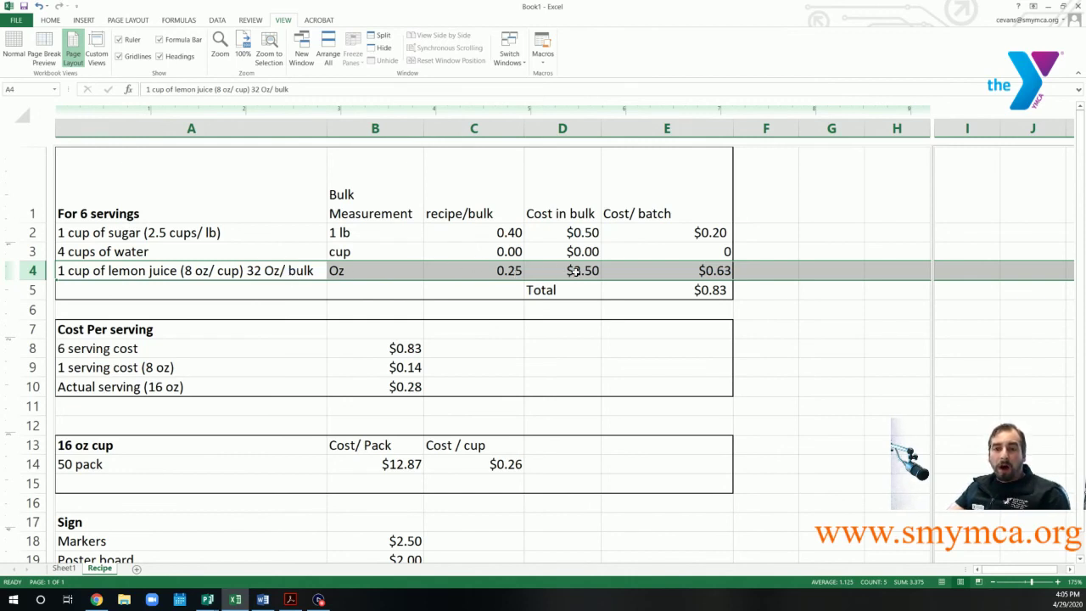
{"action": "left_click", "coordinate": [641, 309]}
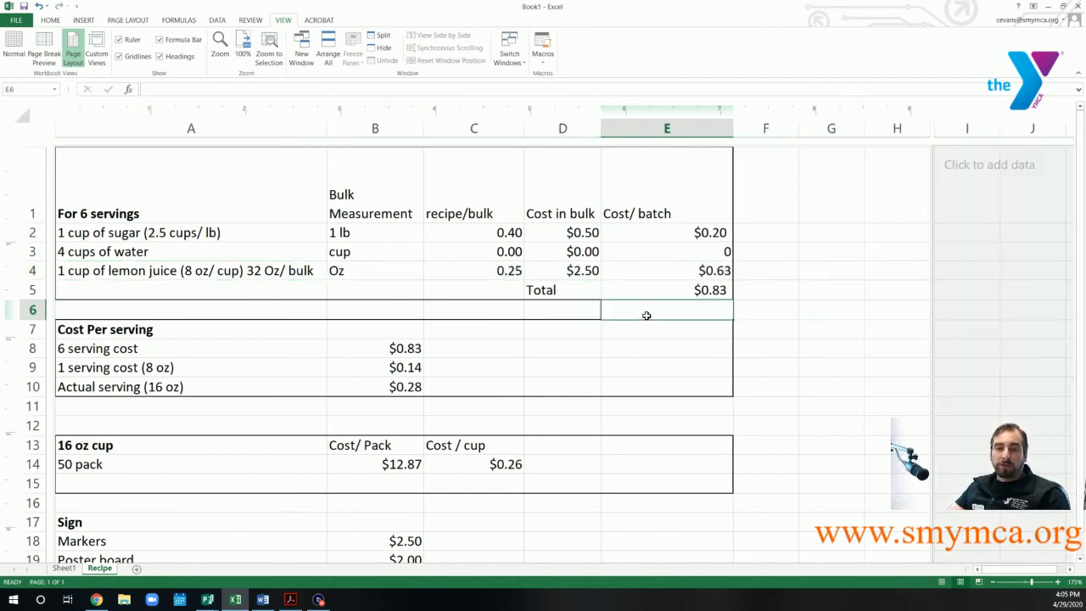
{"action": "left_click", "coordinate": [578, 271]}
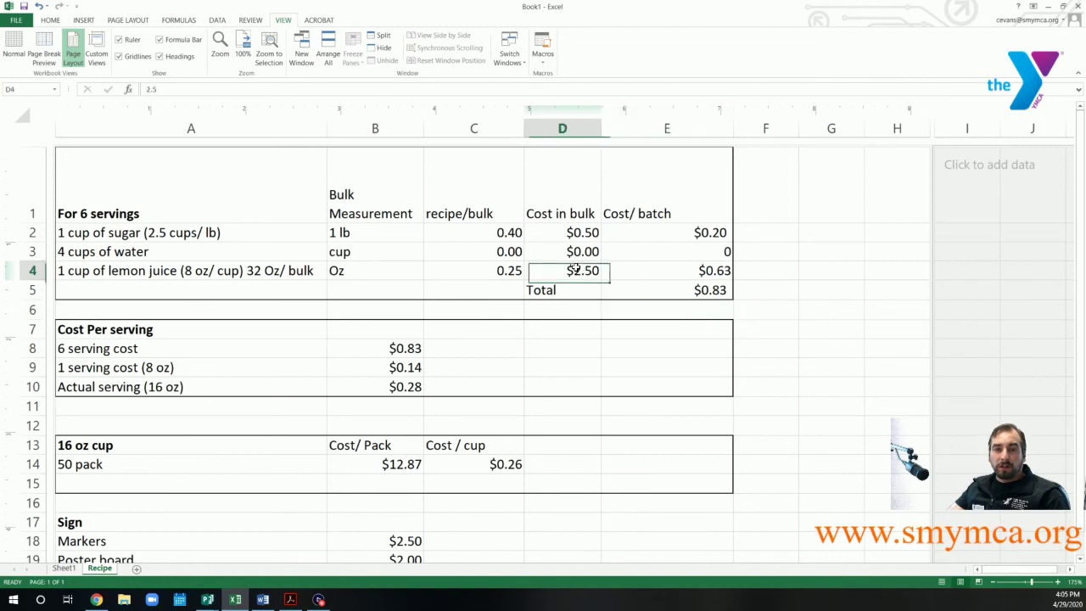
{"action": "left_click", "coordinate": [502, 271]}
{"action": "type", "text": "=8/32"}
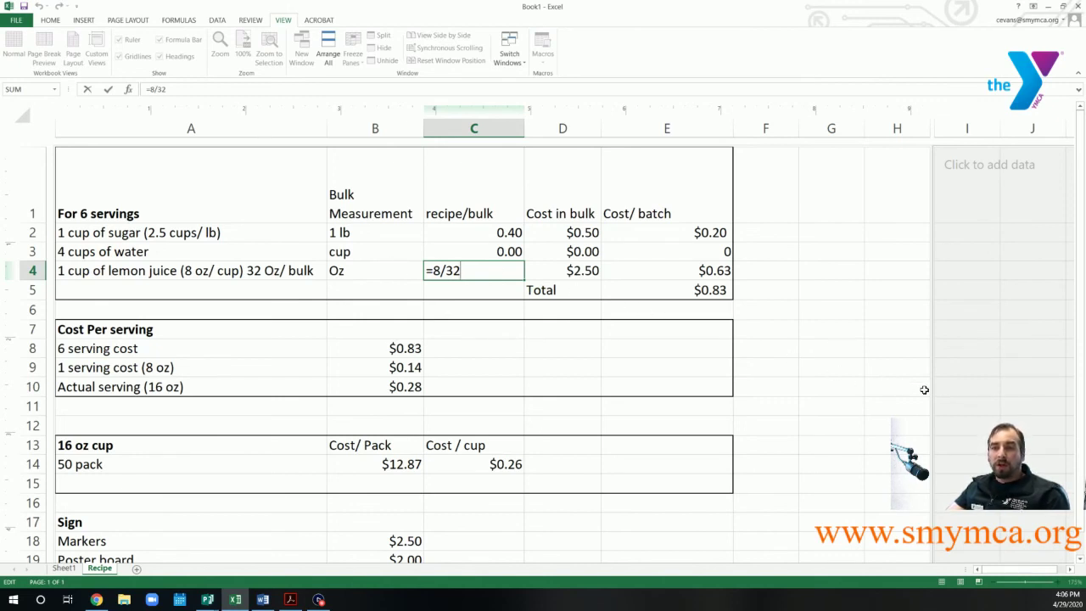
{"action": "left_click", "coordinate": [964, 388]}
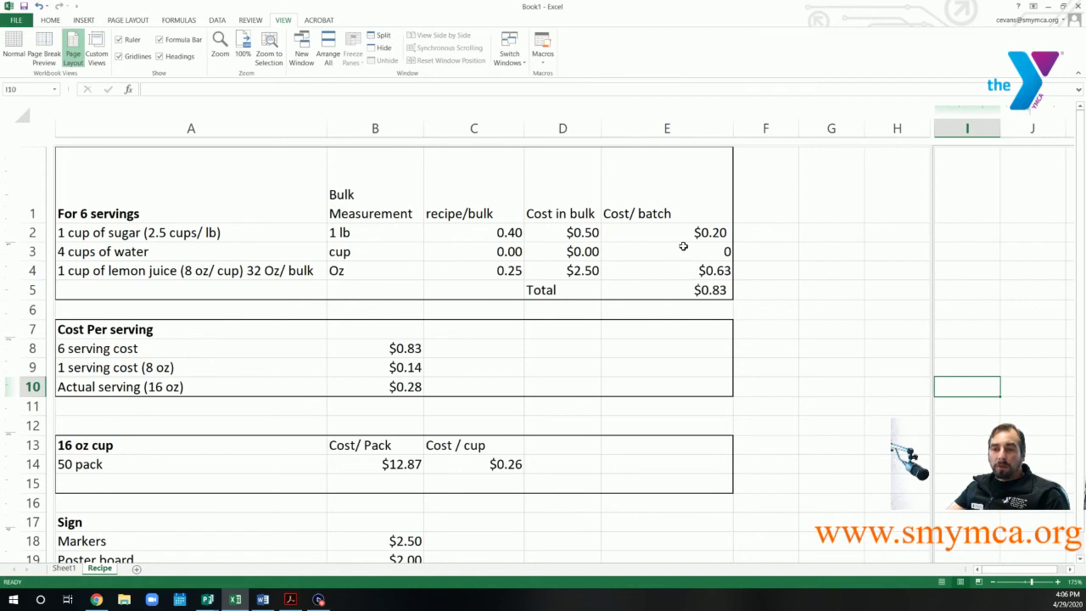
- Inspect the lemon juice cost-per-batch formula in E4 and leave it as it is
{"action": "double_click", "coordinate": [692, 272]}
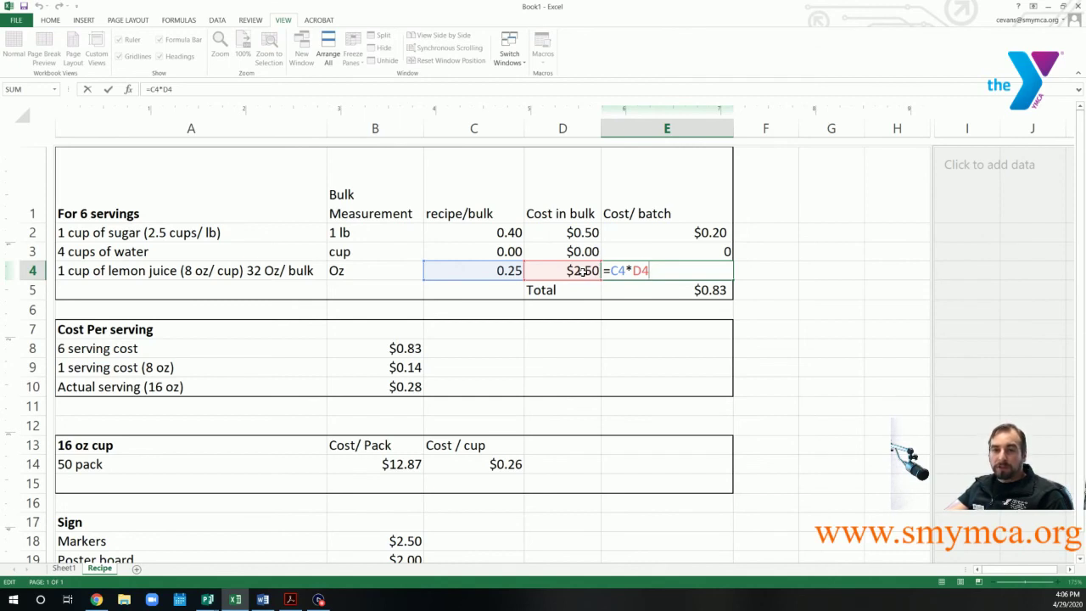
{"action": "key", "text": "Return"}
{"action": "left_click", "coordinate": [825, 338]}
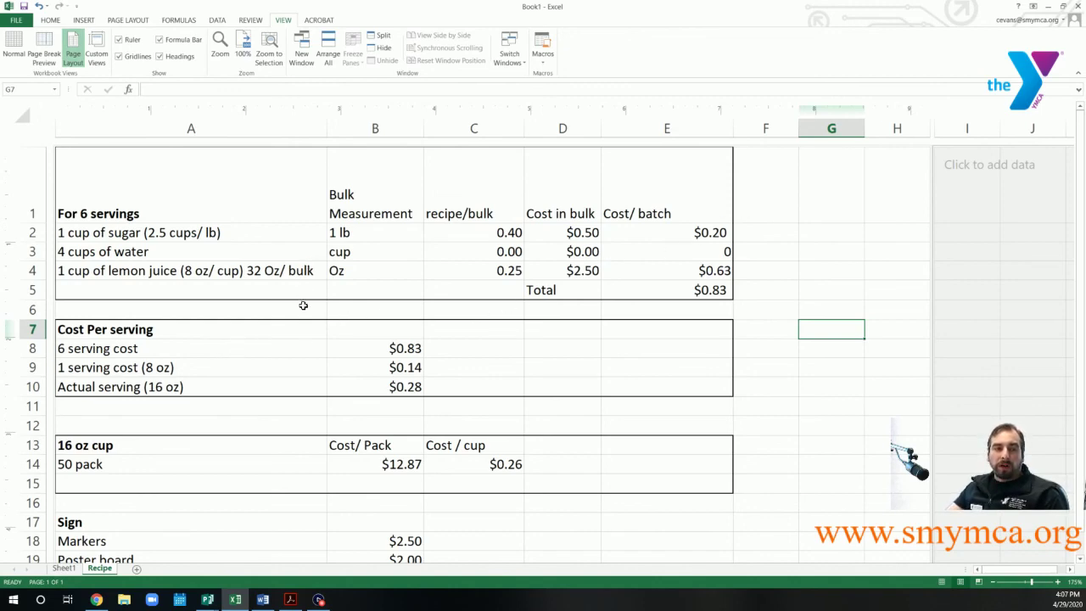
- Examine the Cost Per serving table's six-serving value in B8 and single 8 oz serving formula in B9
{"action": "scroll", "coordinate": [303, 305], "scroll_direction": "down", "scroll_amount": 1}
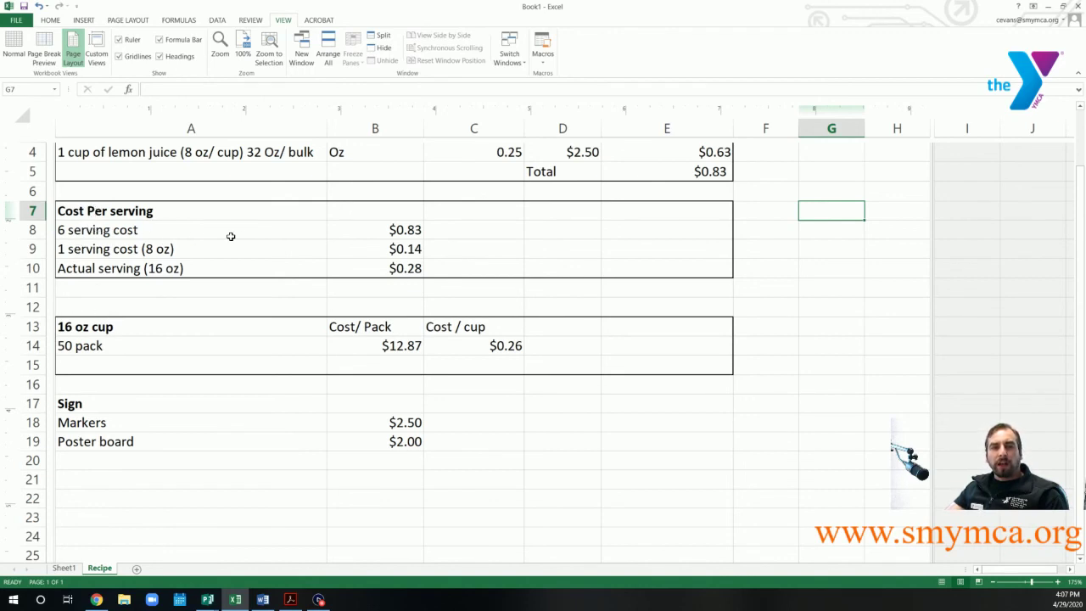
{"action": "left_click", "coordinate": [418, 226]}
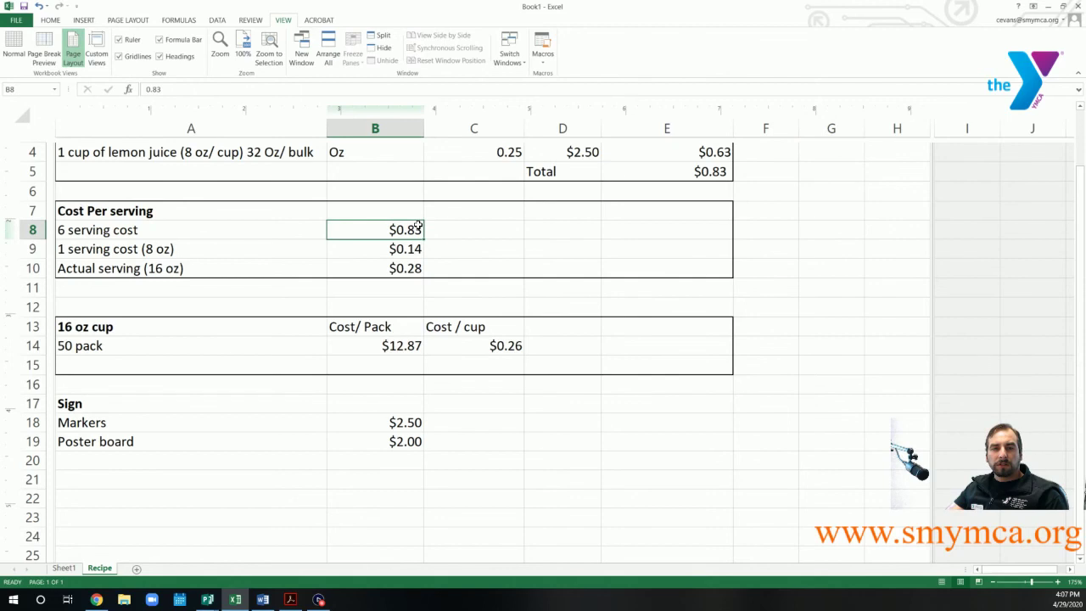
{"action": "double_click", "coordinate": [419, 225]}
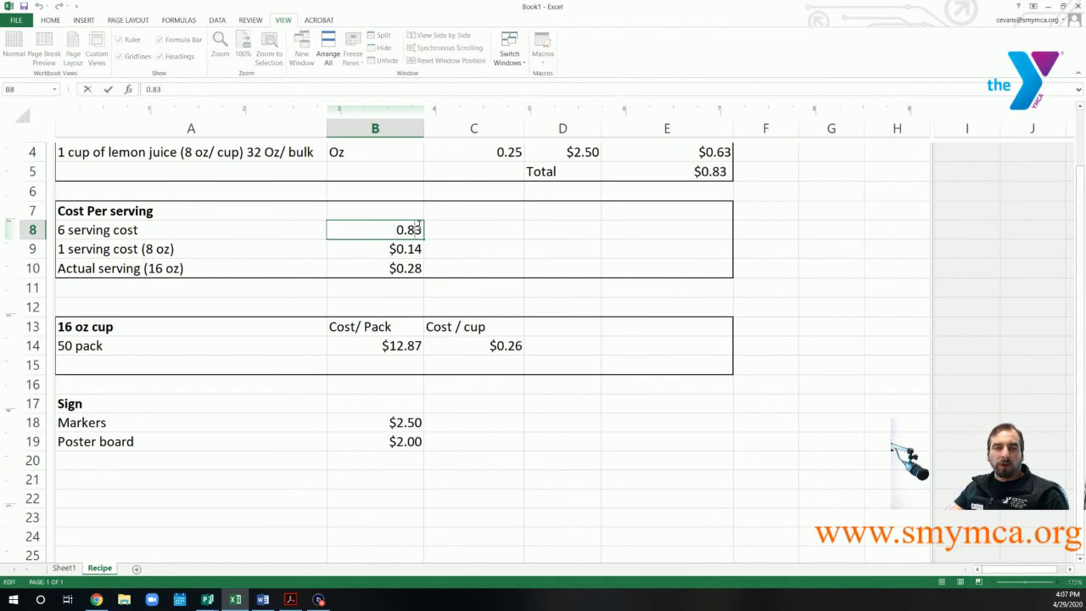
{"action": "left_click", "coordinate": [478, 243]}
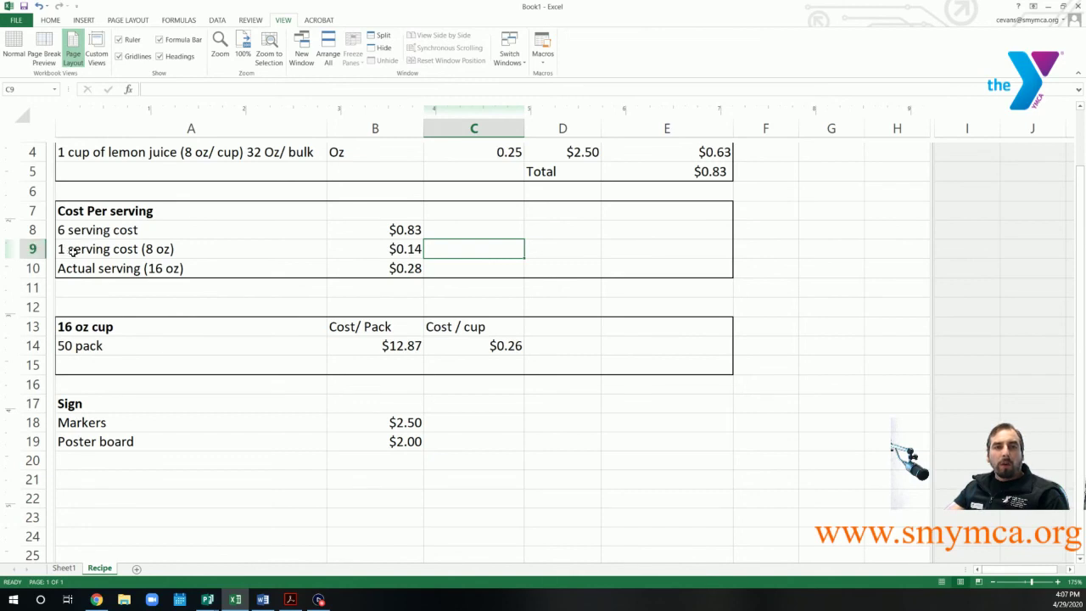
{"action": "left_click", "coordinate": [395, 250]}
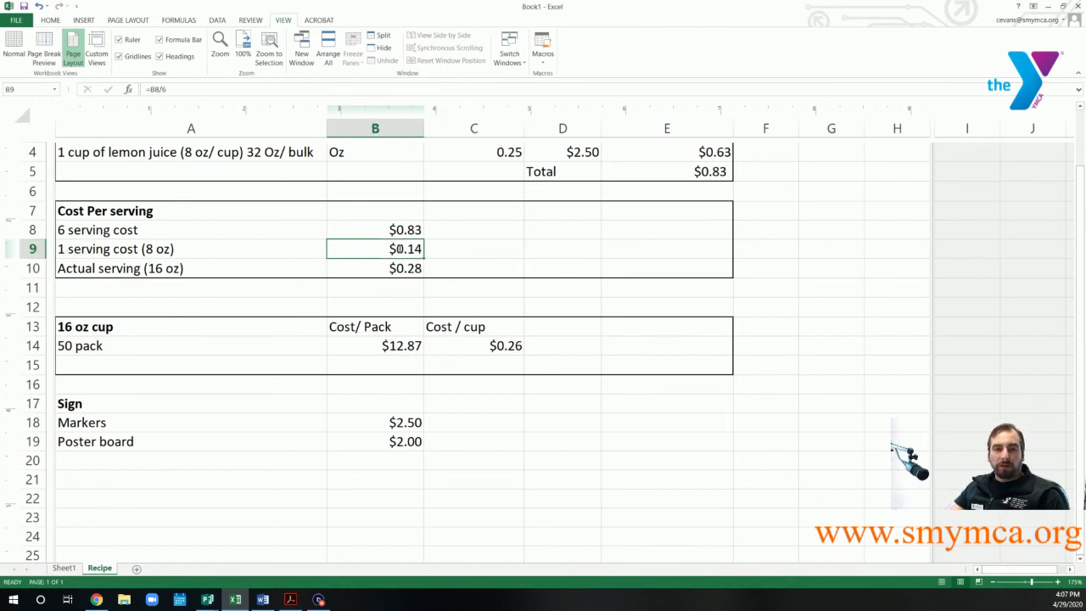
{"action": "double_click", "coordinate": [399, 249]}
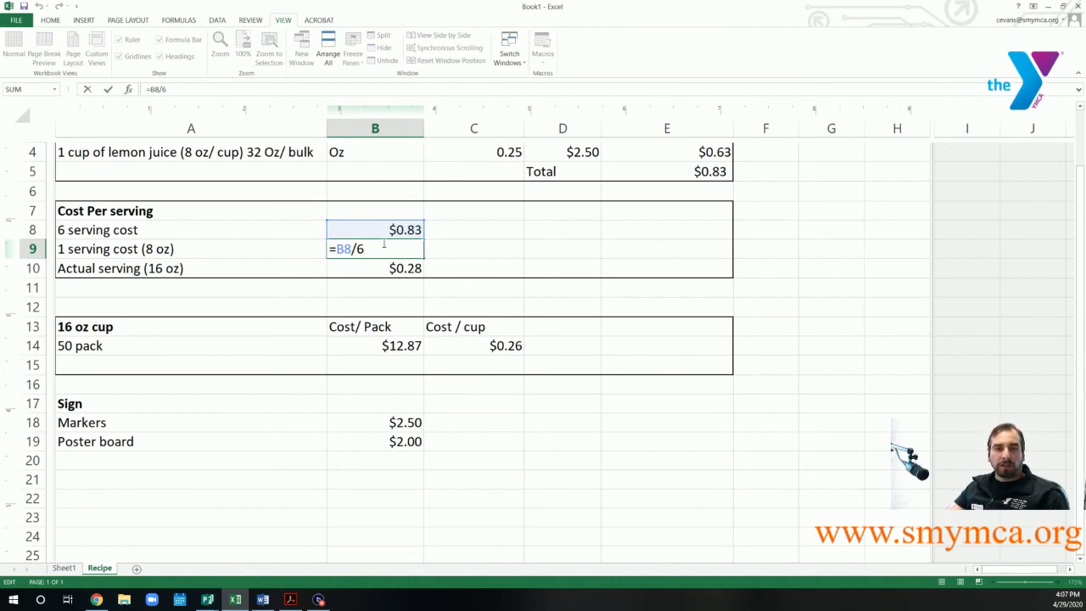
{"action": "left_click", "coordinate": [484, 249]}
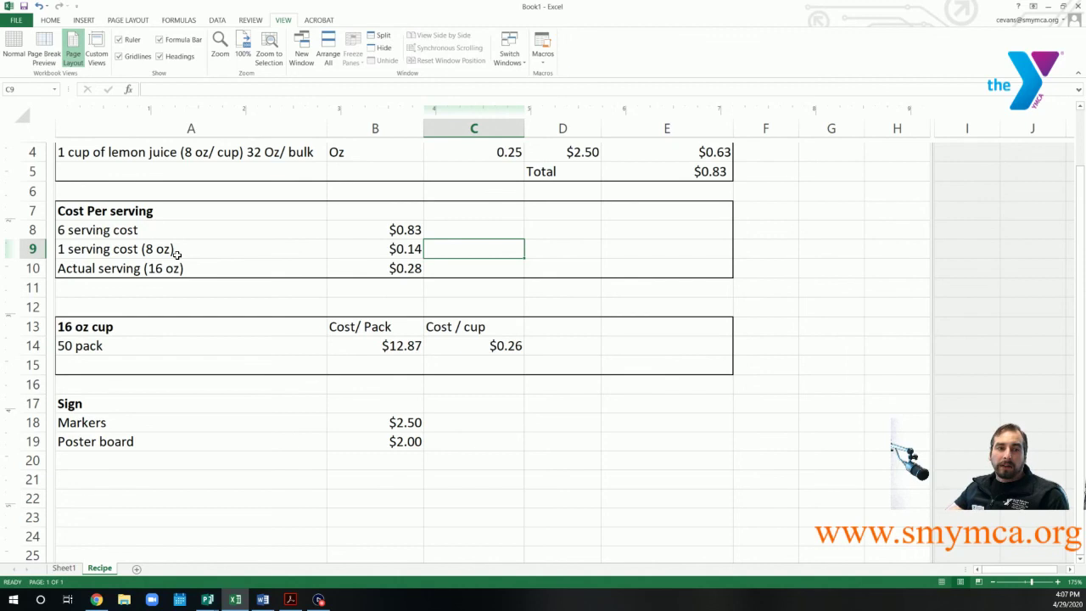
- Inspect the actual 16 oz serving formula =B9*2 in B10 of the Cost Per serving table and leave it as it is
{"action": "left_click", "coordinate": [371, 266]}
{"action": "type", "text": "=B9*2"}
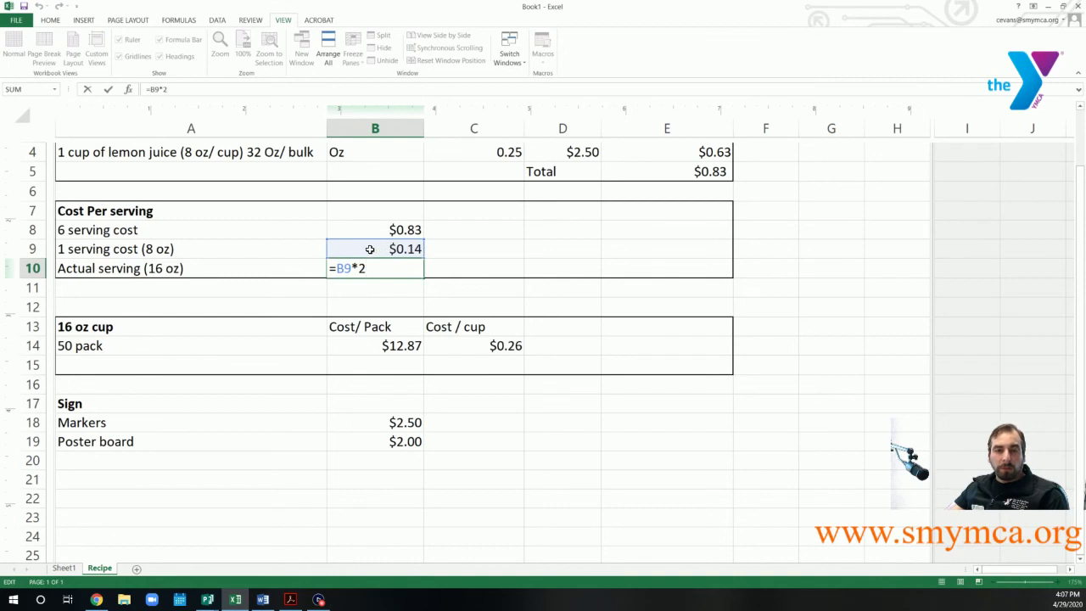
{"action": "left_click", "coordinate": [466, 274]}
{"action": "double_click", "coordinate": [407, 266]}
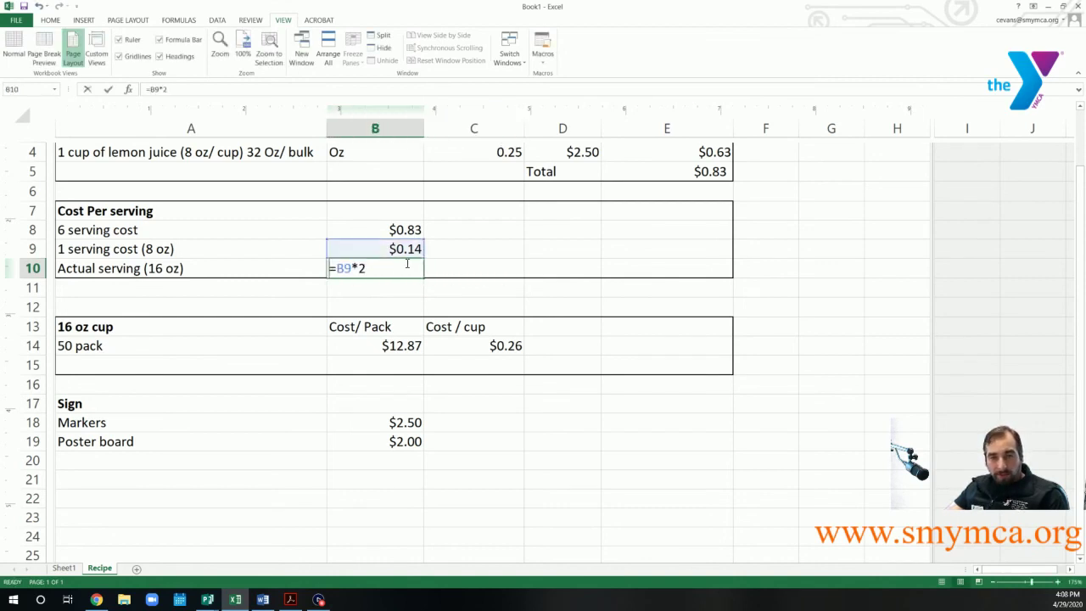
{"action": "left_click", "coordinate": [492, 273]}
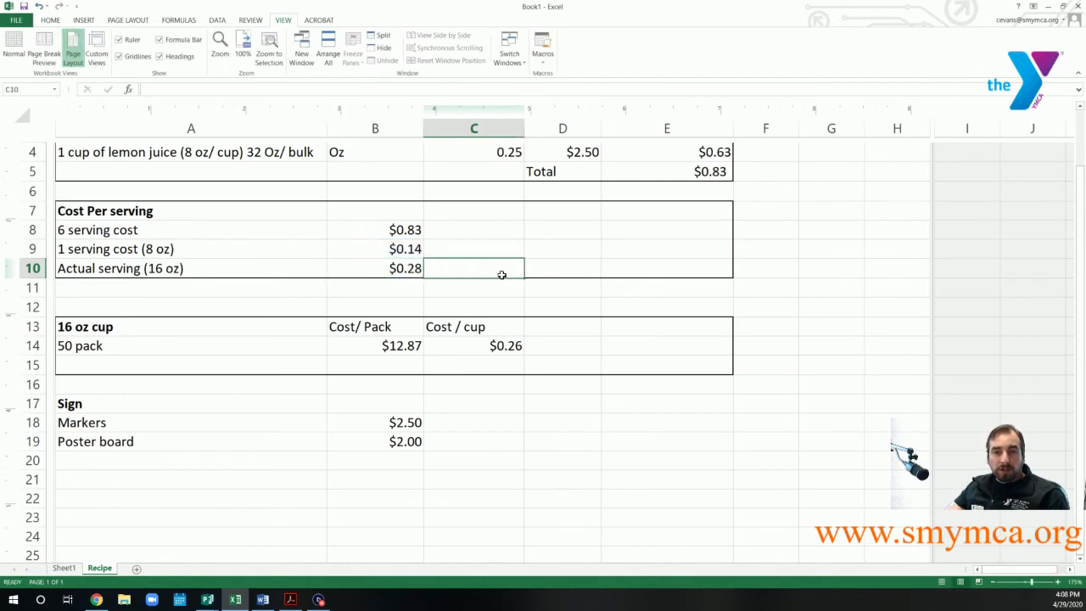
{"action": "scroll", "coordinate": [485, 276], "scroll_direction": "up", "scroll_amount": 2}
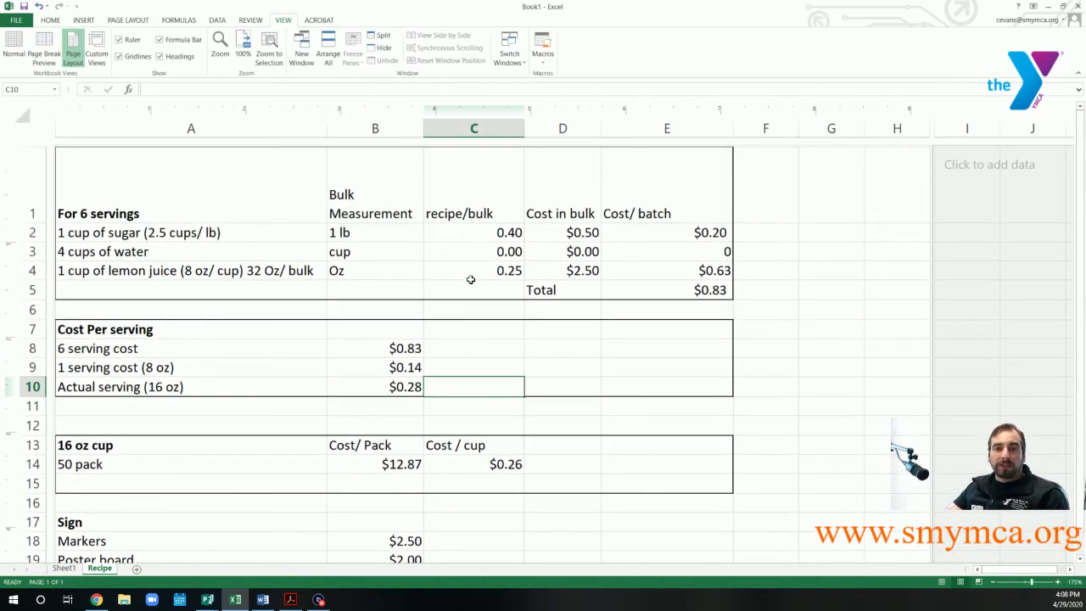
{"action": "scroll", "coordinate": [493, 306], "scroll_direction": "down", "scroll_amount": 2}
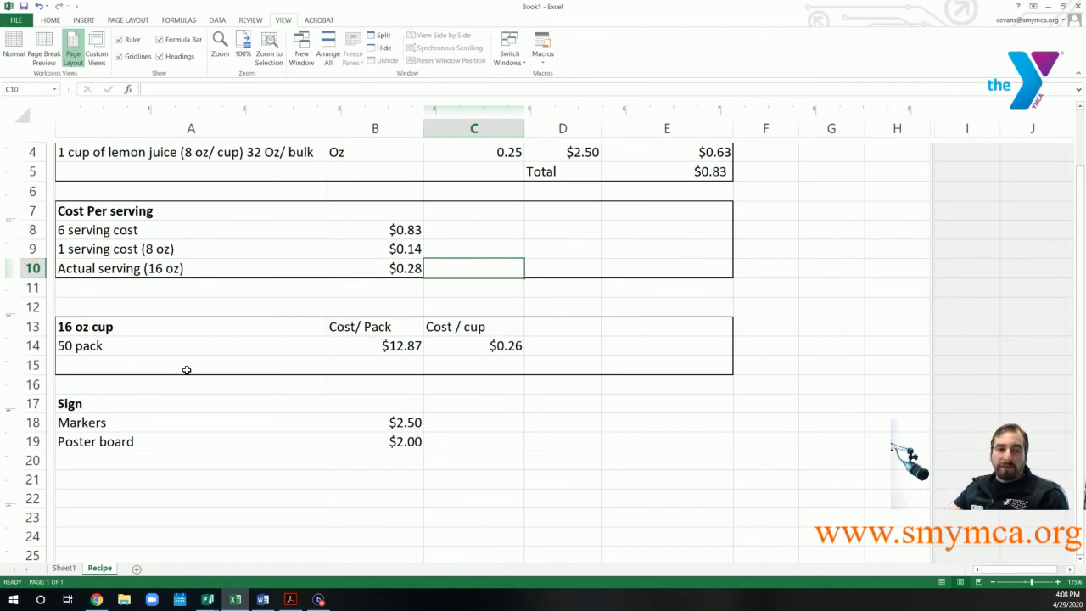
- Examine the 16 oz cup table's 50 pack entry in A14 and its cost-per-cup formula =B14/50 in C14
{"action": "double_click", "coordinate": [90, 346]}
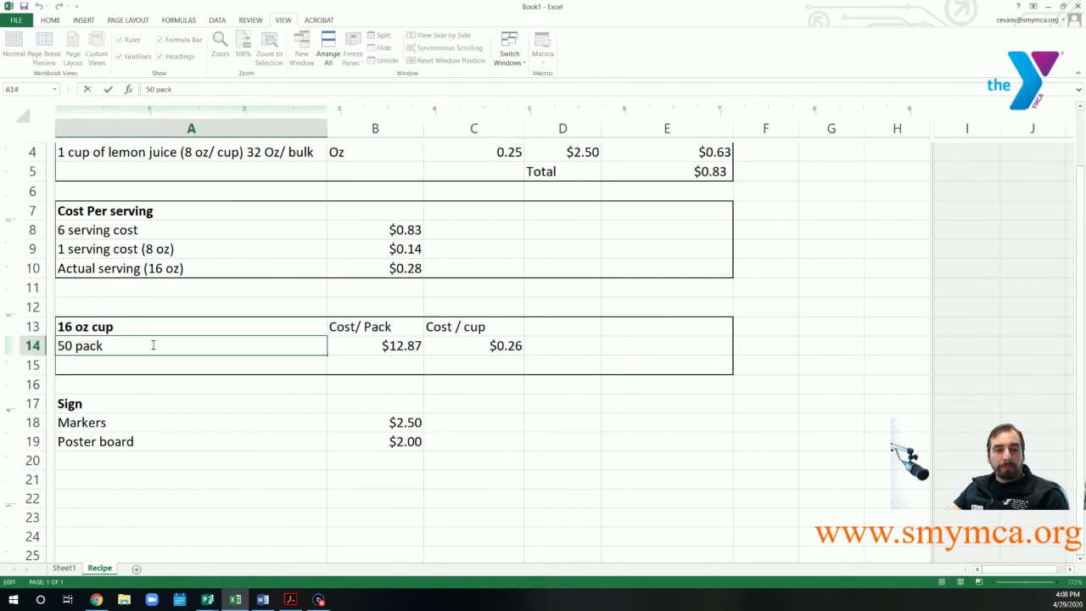
{"action": "left_click", "coordinate": [194, 418]}
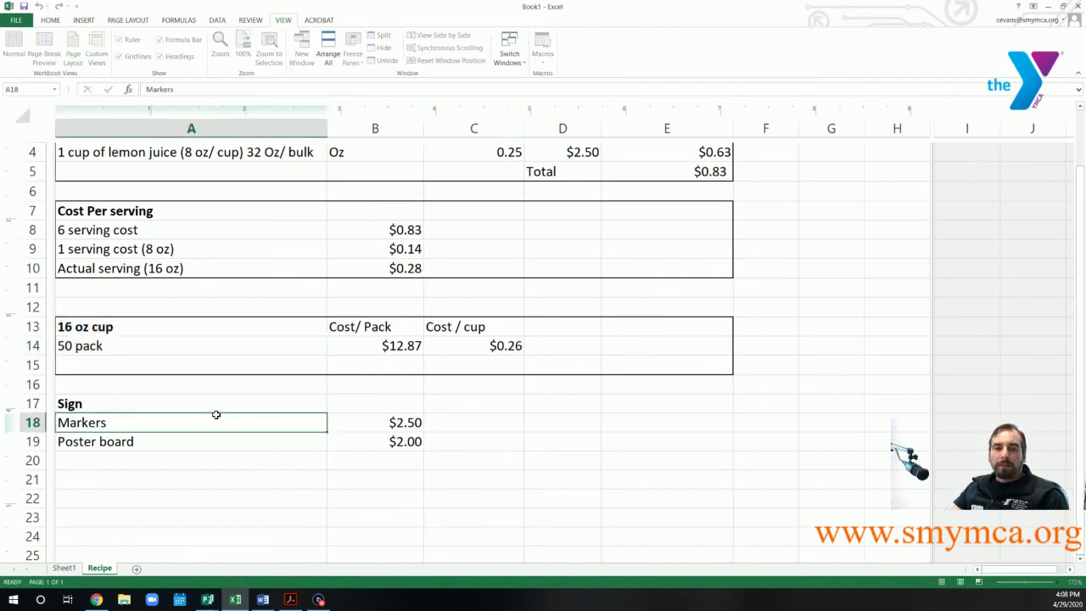
{"action": "left_click", "coordinate": [111, 348]}
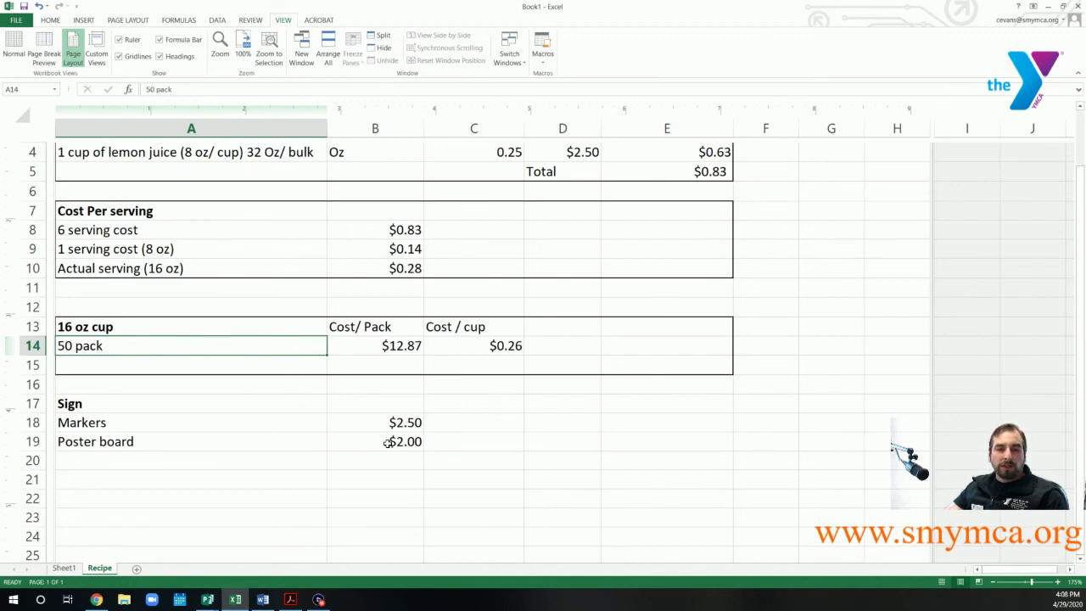
{"action": "left_click", "coordinate": [554, 459]}
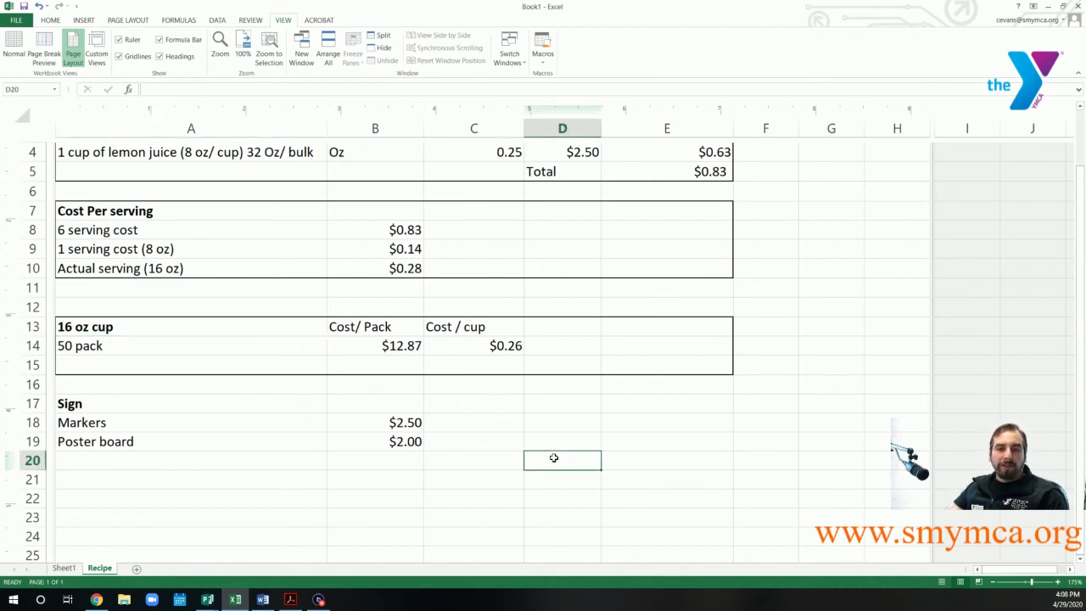
{"action": "double_click", "coordinate": [507, 346]}
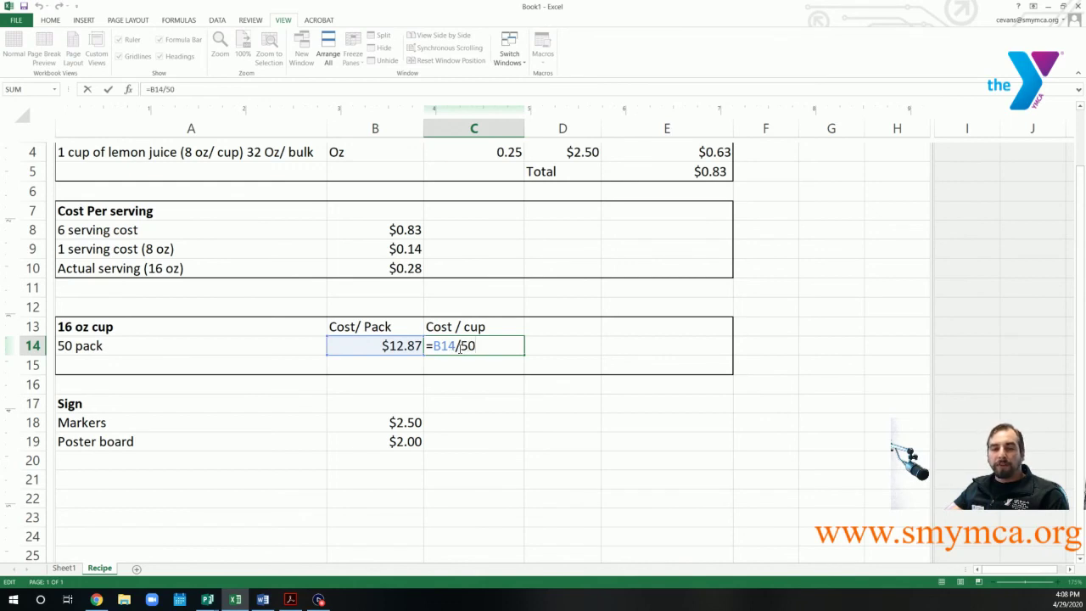
{"action": "left_click", "coordinate": [536, 411]}
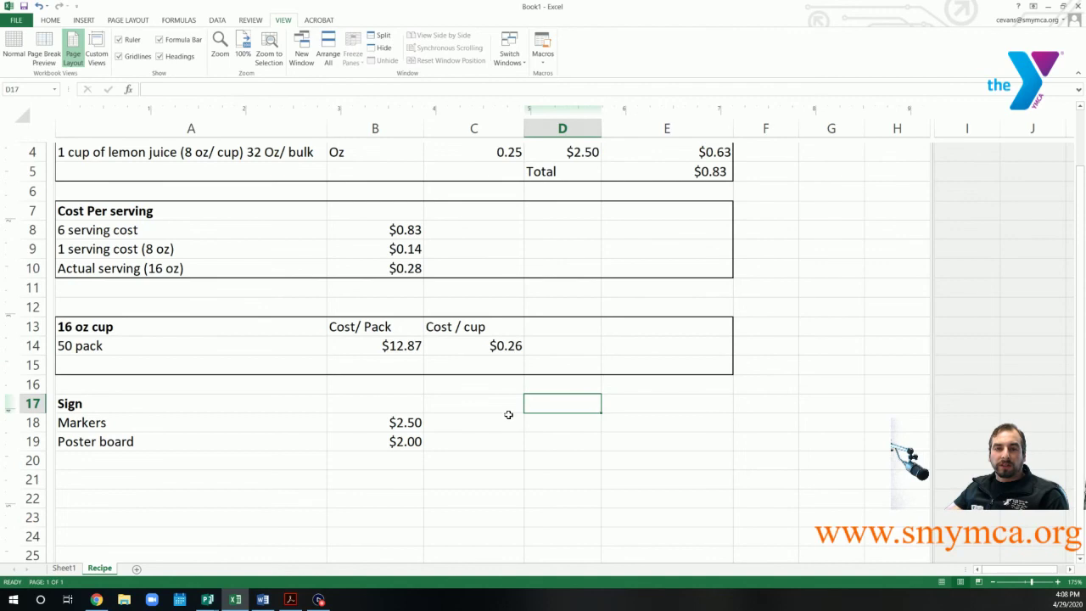
- Look over the Recipe sheet's batch, serving, cup and sign cost tables once more
{"action": "scroll", "coordinate": [498, 408], "scroll_direction": "up", "scroll_amount": 1}
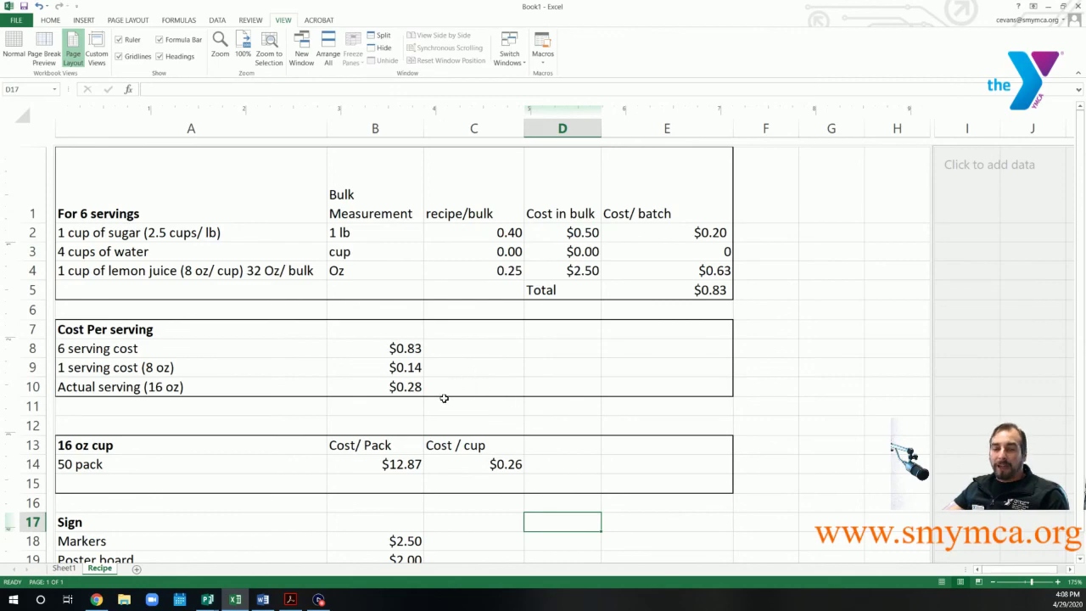
{"action": "scroll", "coordinate": [469, 449], "scroll_direction": "down", "scroll_amount": 2}
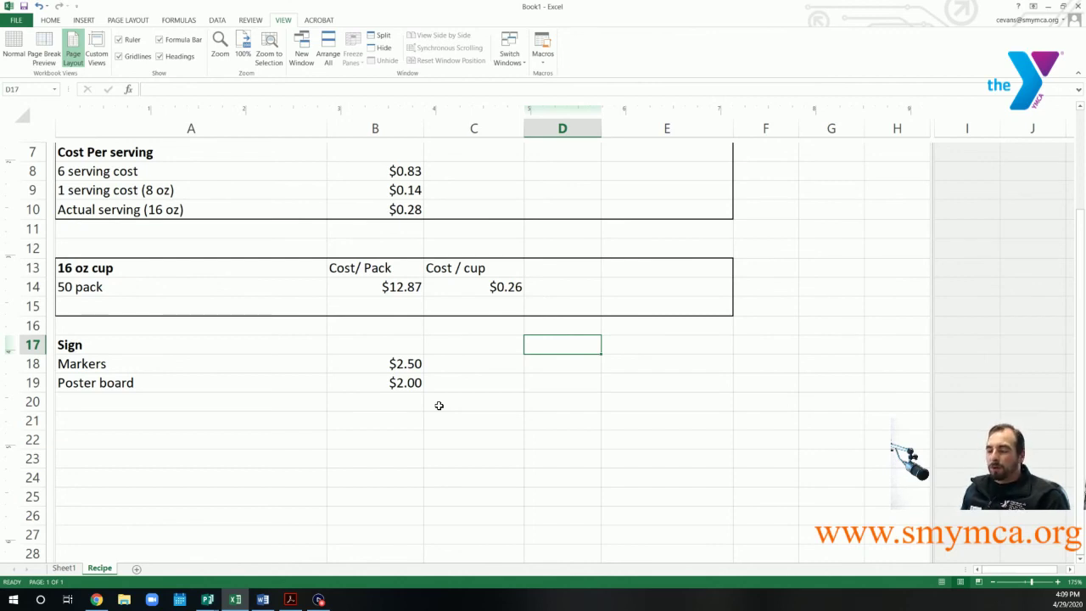
{"action": "scroll", "coordinate": [441, 399], "scroll_direction": "up", "scroll_amount": 3}
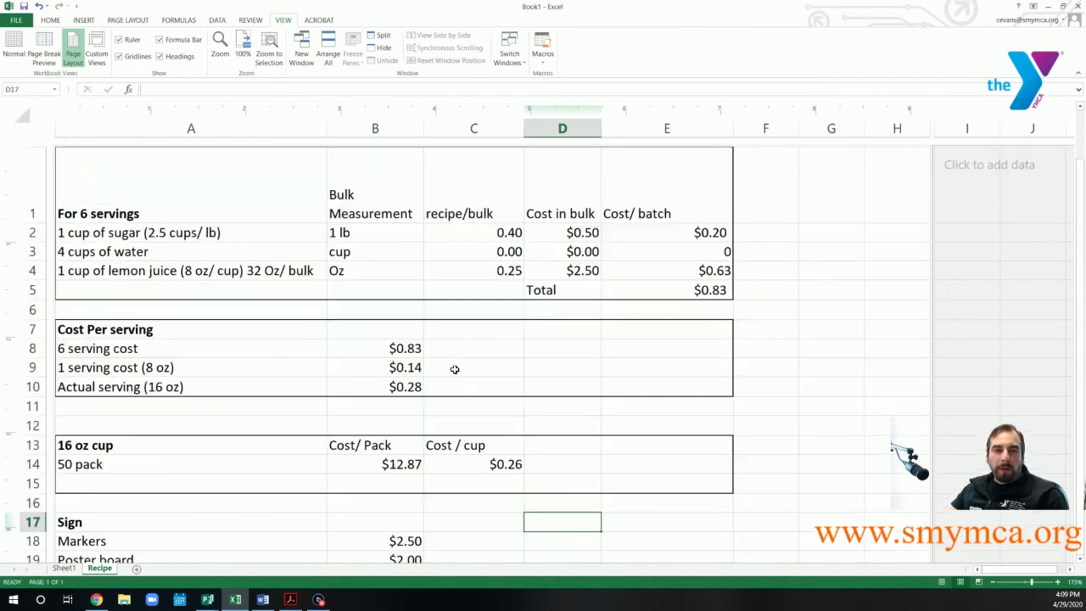
{"action": "scroll", "coordinate": [449, 399], "scroll_direction": "down", "scroll_amount": 2}
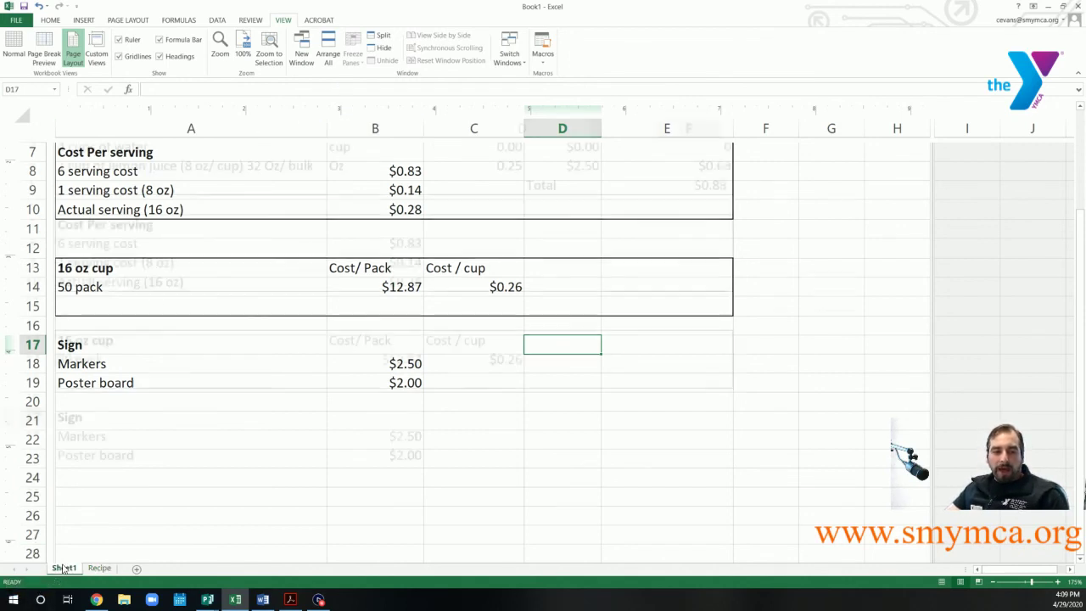
- Open Sheet1 and review its Expenses, Income and Net Income sections
{"action": "left_click", "coordinate": [64, 568]}
{"action": "scroll", "coordinate": [297, 486], "scroll_direction": "up", "scroll_amount": 1}
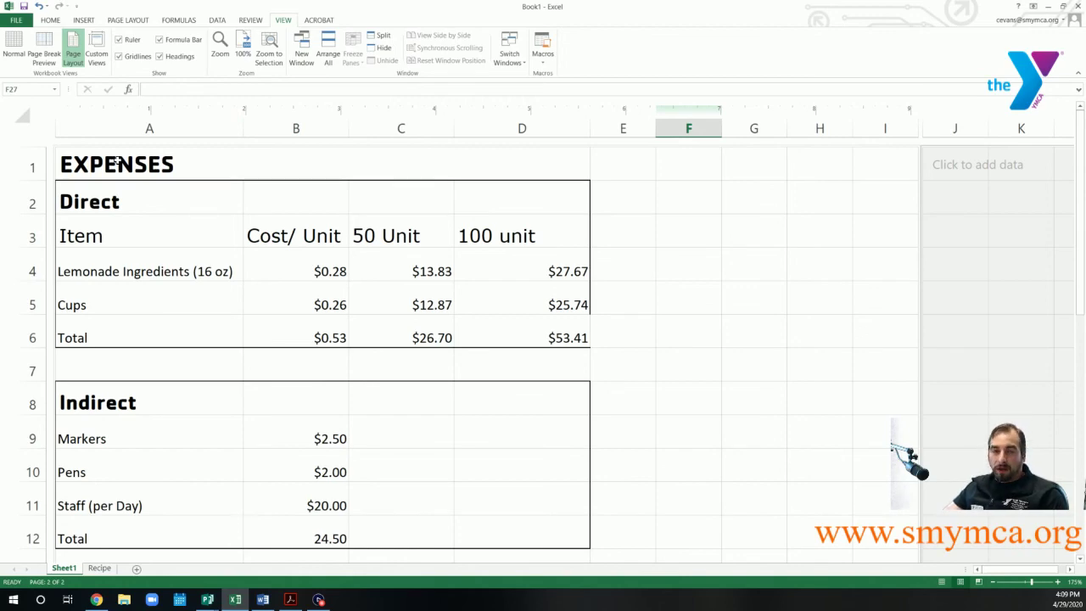
{"action": "scroll", "coordinate": [126, 323], "scroll_direction": "down", "scroll_amount": 5}
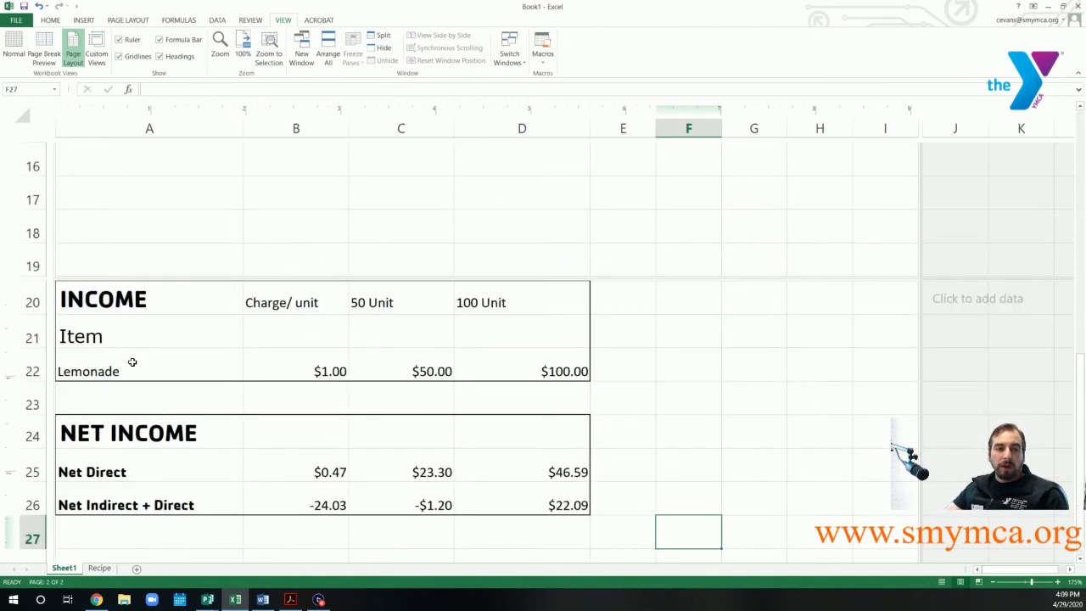
{"action": "scroll", "coordinate": [132, 365], "scroll_direction": "down", "scroll_amount": 1}
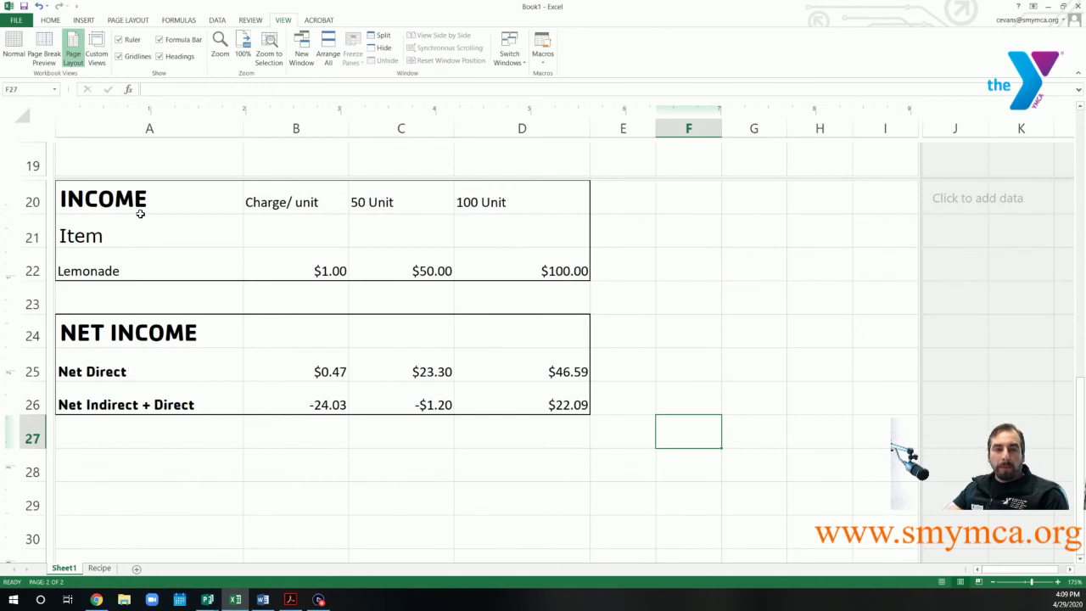
{"action": "scroll", "coordinate": [153, 335], "scroll_direction": "up", "scroll_amount": 6}
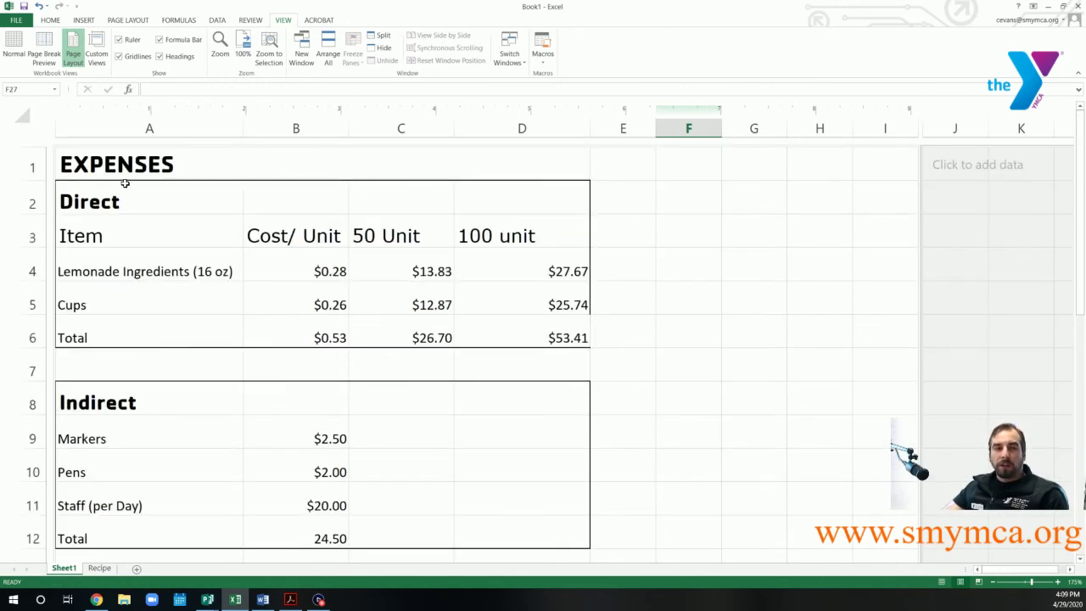
{"action": "scroll", "coordinate": [145, 374], "scroll_direction": "down", "scroll_amount": 4}
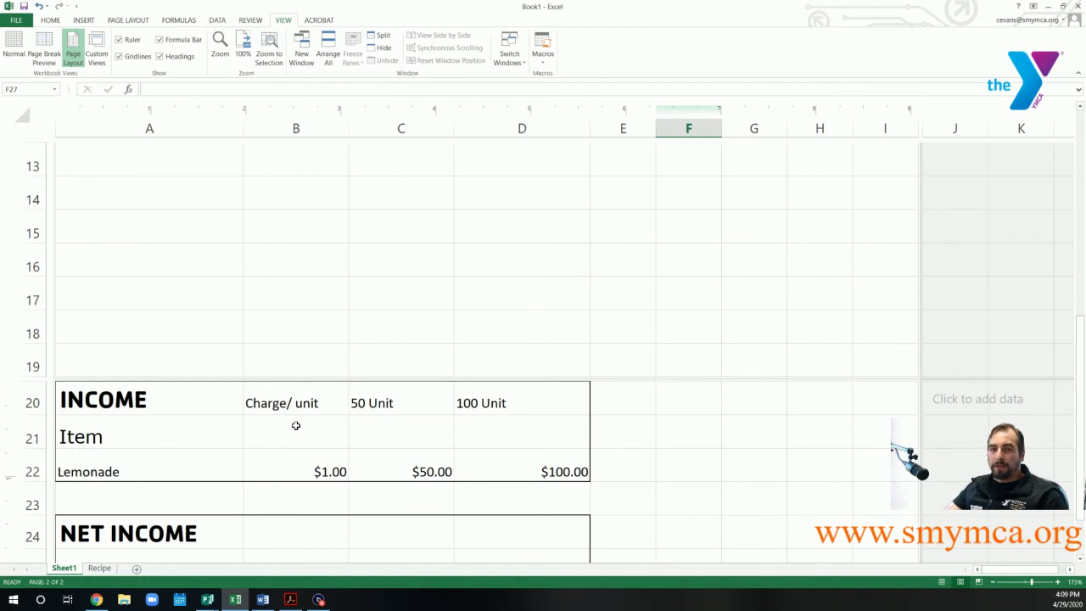
{"action": "scroll", "coordinate": [297, 424], "scroll_direction": "up", "scroll_amount": 4}
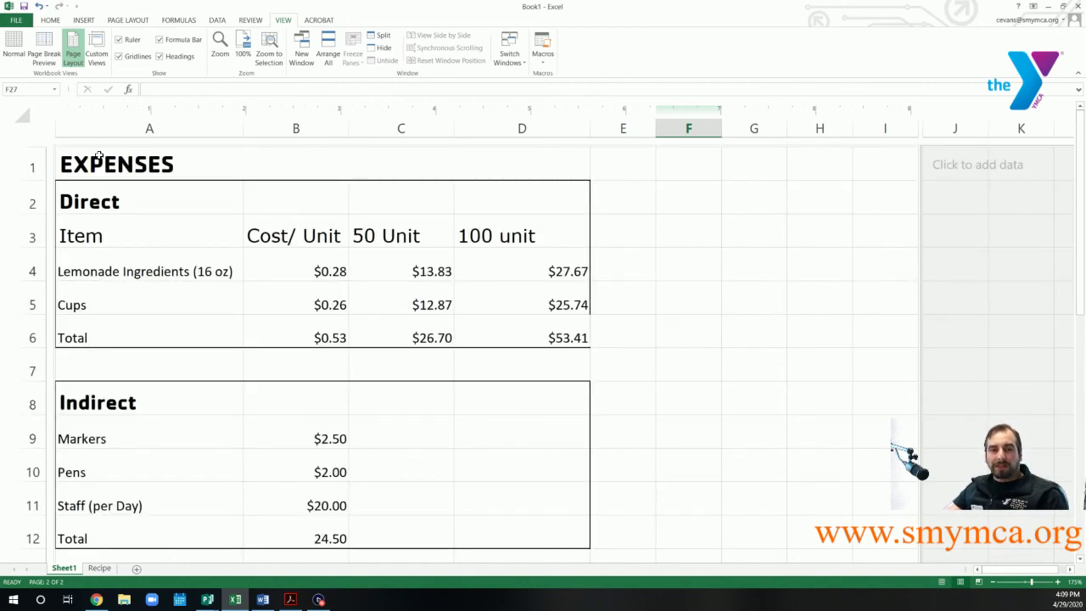
{"action": "scroll", "coordinate": [252, 399], "scroll_direction": "down", "scroll_amount": 7}
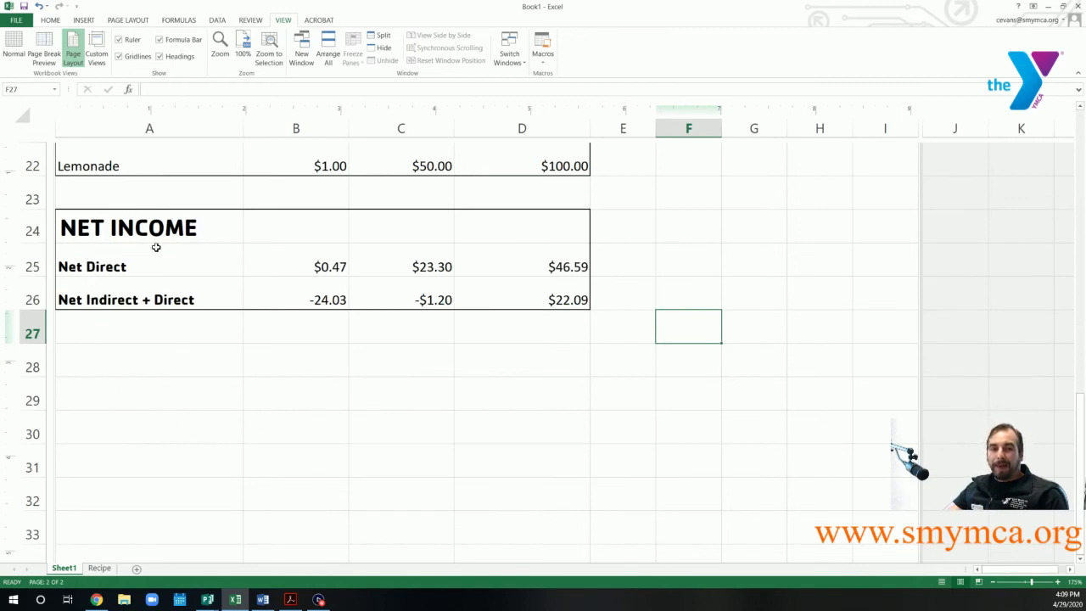
{"action": "scroll", "coordinate": [251, 348], "scroll_direction": "up", "scroll_amount": 7}
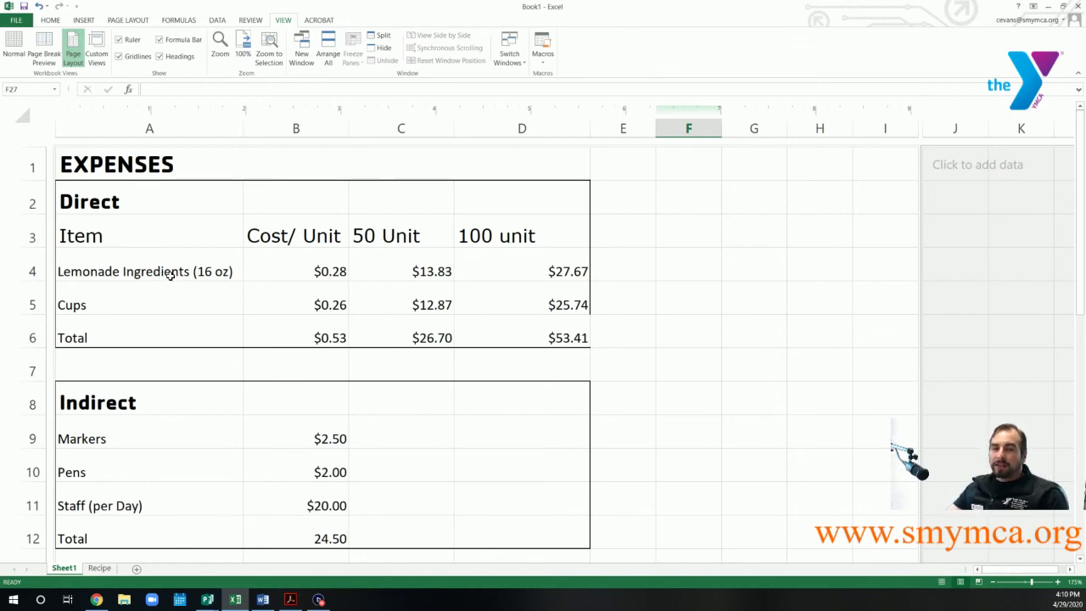
- Highlight the Markers row in the Indirect expenses table on Sheet1
{"action": "scroll", "coordinate": [212, 331], "scroll_direction": "down", "scroll_amount": 2}
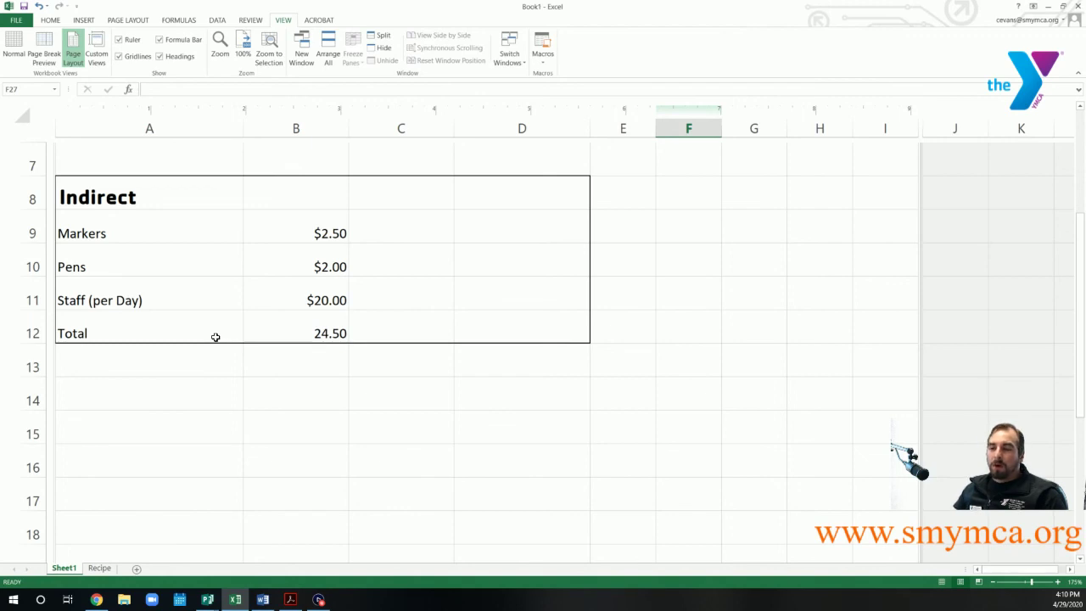
{"action": "left_click", "coordinate": [79, 226]}
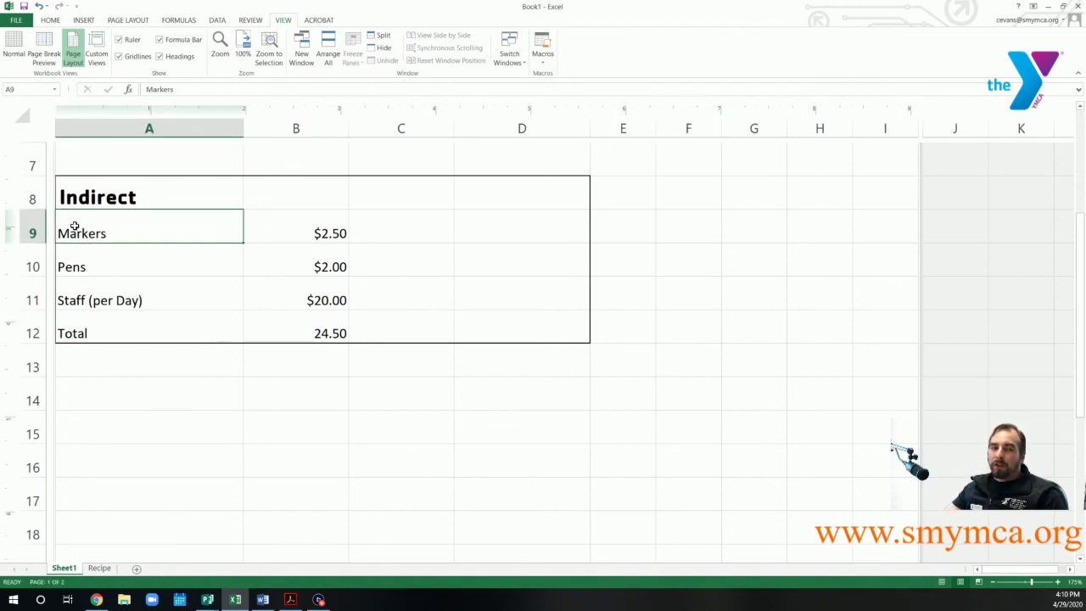
{"action": "left_click", "coordinate": [32, 232]}
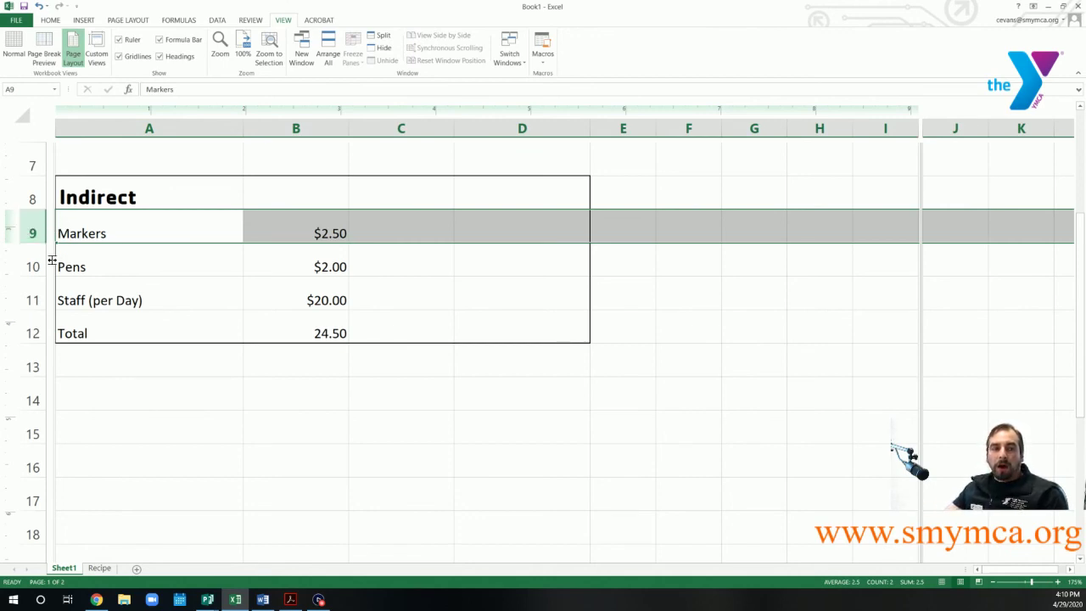
- Replace the Pens label in A10 of the Indirect expenses table with Posterboard
{"action": "double_click", "coordinate": [94, 266]}
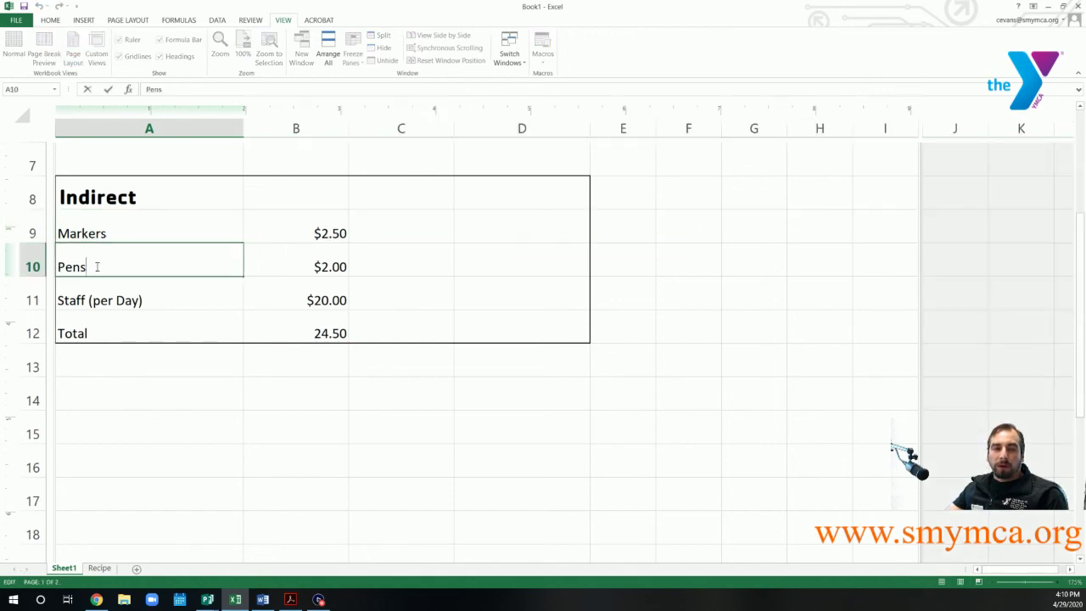
{"action": "key", "text": "BackSpace"}
{"action": "key", "text": "BackSpace"}
{"action": "key", "text": "BackSpace"}
{"action": "type", "text": "oster"}
{"action": "type", "text": "rd"}
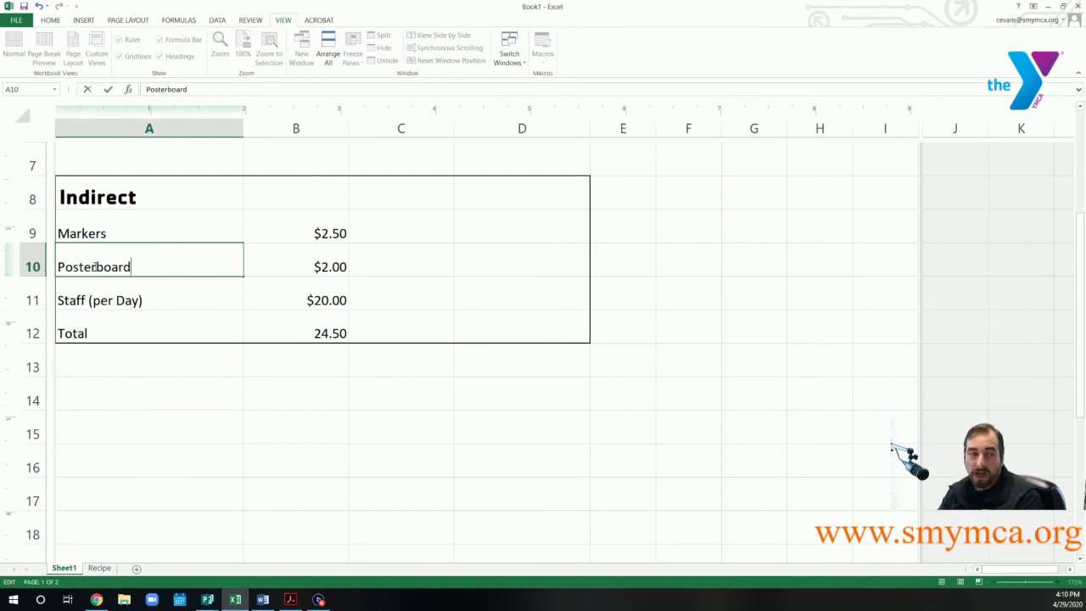
{"action": "left_click", "coordinate": [118, 396]}
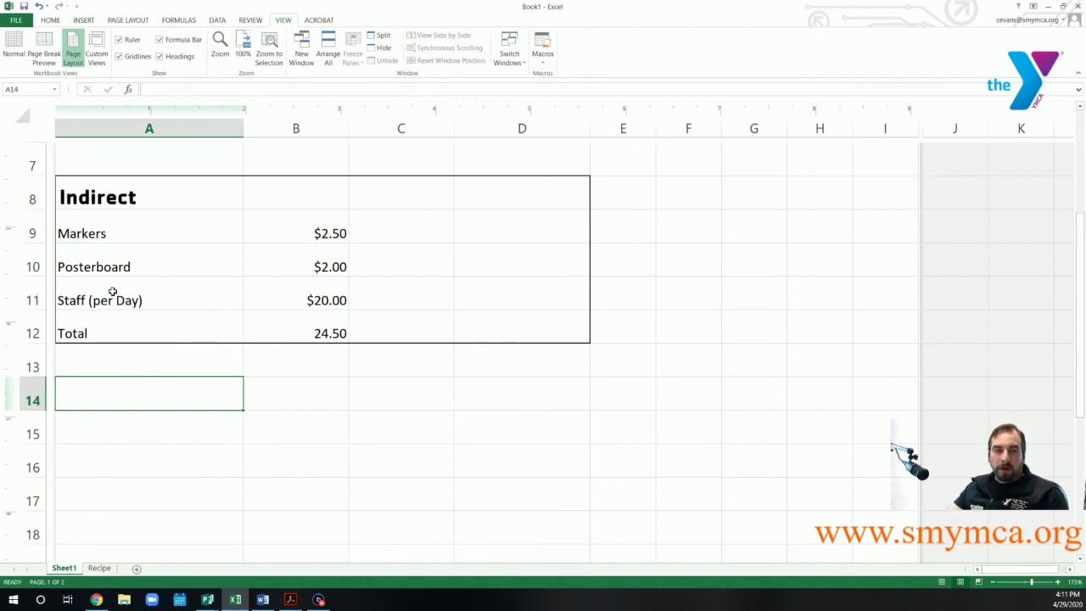
- Highlight the Staff (per Day) row in the Indirect expenses table
{"action": "left_click", "coordinate": [88, 298]}
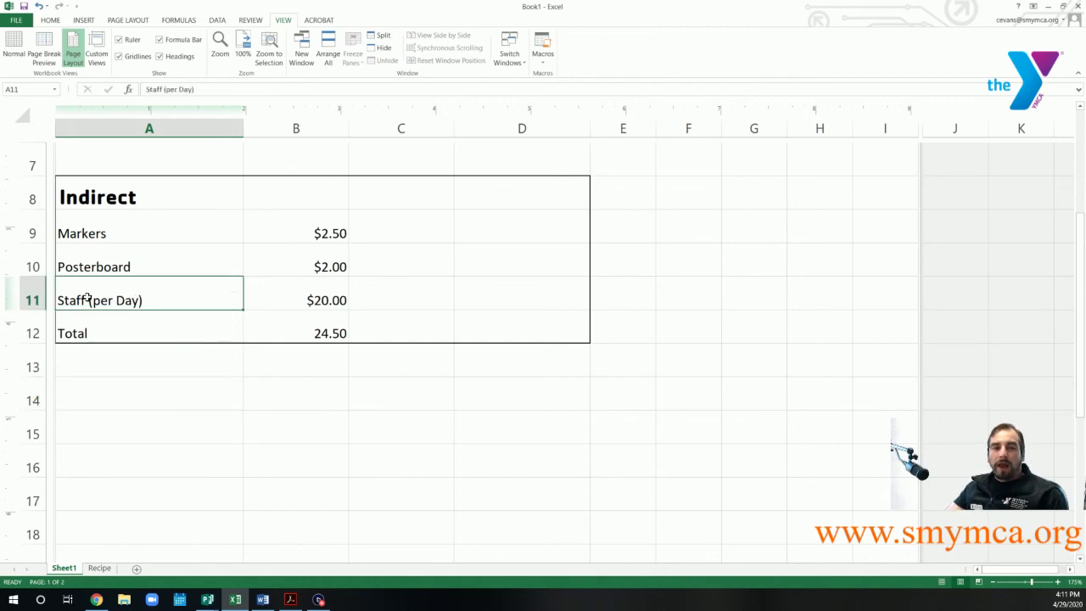
{"action": "left_click", "coordinate": [33, 300]}
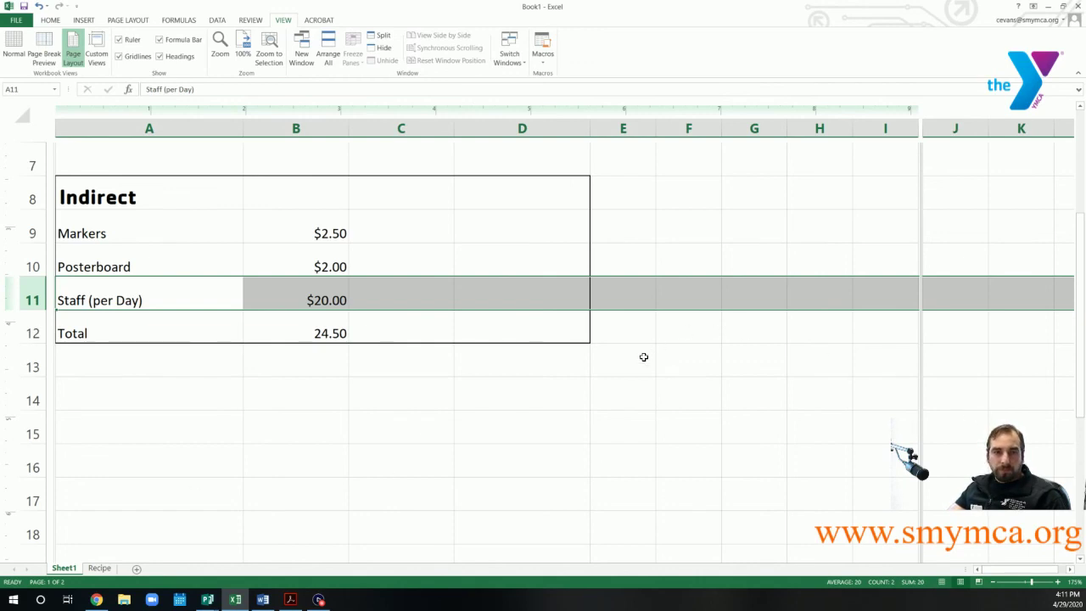
- Inspect the Lemonade Ingredients cost-per-unit formula =Recipe!B10 in B4 and trace it to its source on the Recipe sheet
{"action": "scroll", "coordinate": [514, 415], "scroll_direction": "up", "scroll_amount": 2}
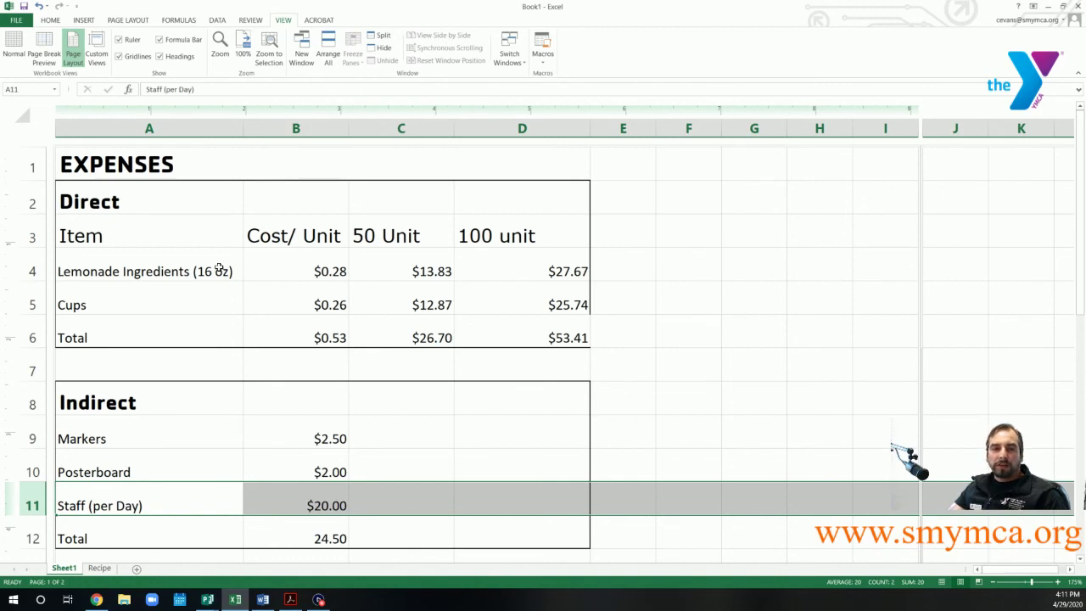
{"action": "left_click", "coordinate": [331, 272]}
{"action": "double_click", "coordinate": [331, 272]}
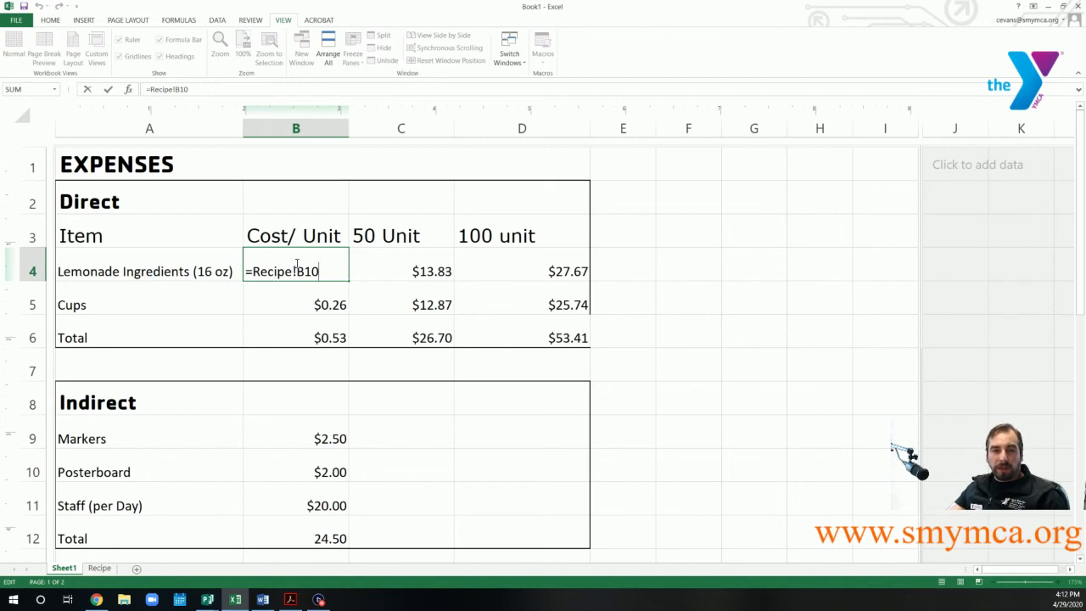
{"action": "left_click", "coordinate": [99, 570]}
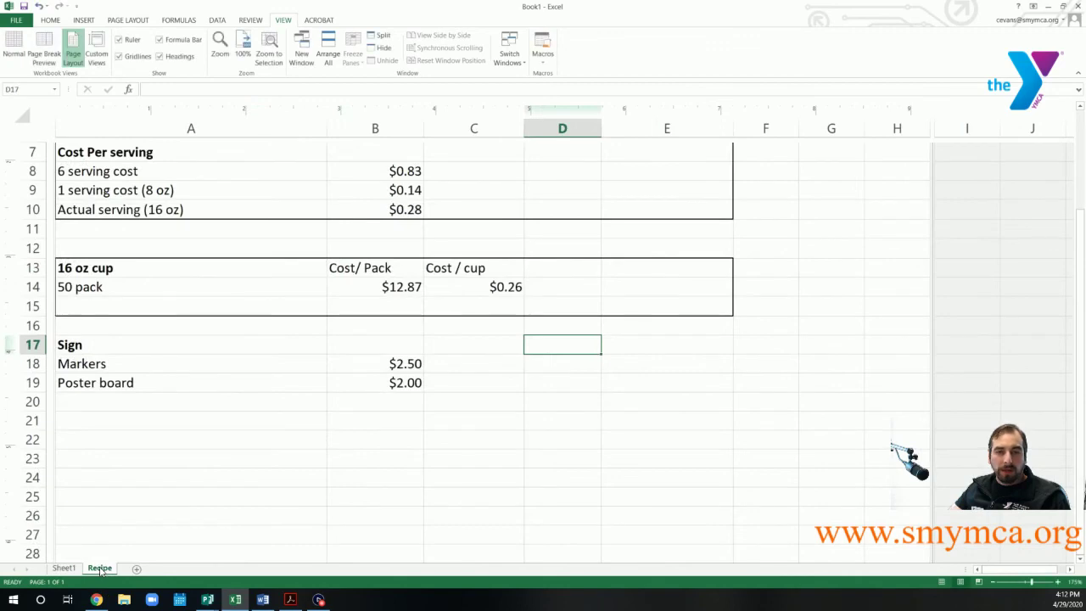
{"action": "scroll", "coordinate": [181, 321], "scroll_direction": "up", "scroll_amount": 3}
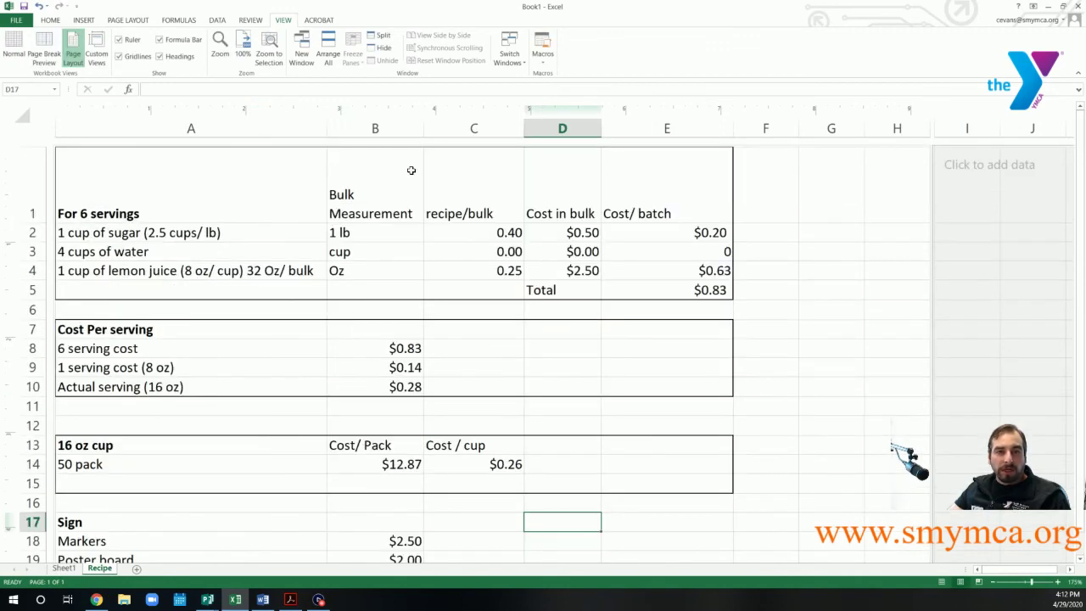
- Inspect the formula behind the Actual serving (16 oz) cost in B10 of the Recipe sheet, then return to Sheet1
{"action": "left_click", "coordinate": [398, 128]}
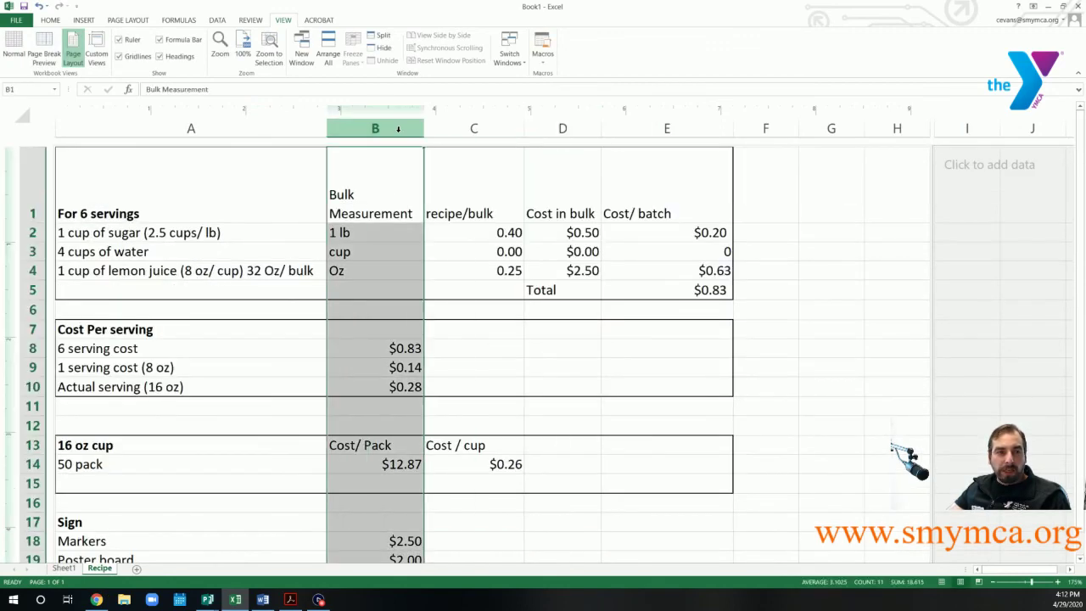
{"action": "left_click", "coordinate": [29, 387]}
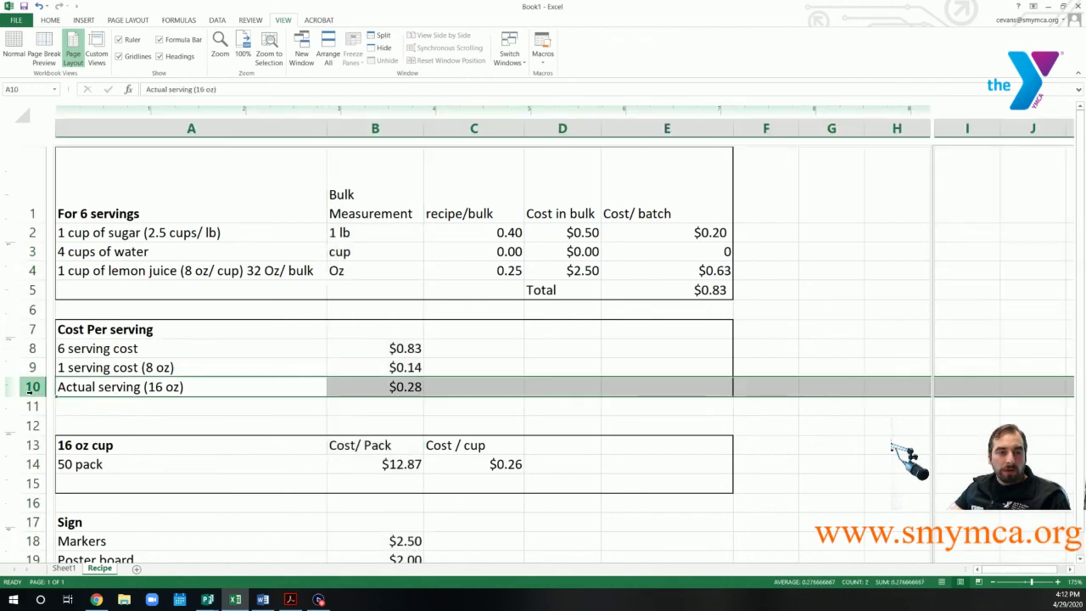
{"action": "double_click", "coordinate": [394, 386]}
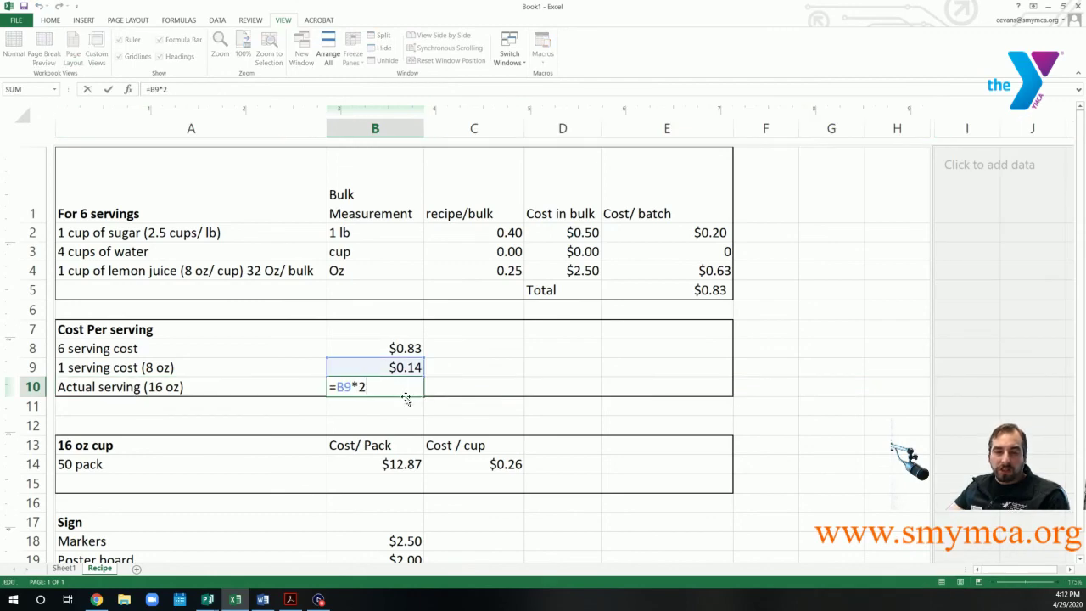
{"action": "left_click", "coordinate": [64, 568]}
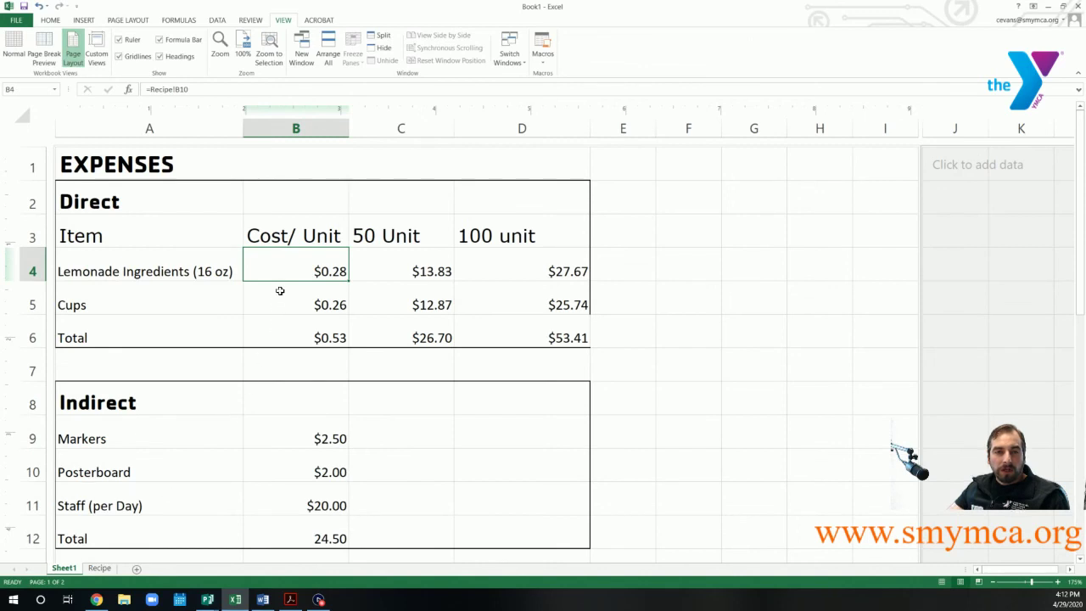
- Re-enter the Lemonade Ingredients cost per unit in B4 of Sheet1 as =Recipe!B10, linking to the Recipe sheet's actual serving cost
{"action": "left_click", "coordinate": [304, 243]}
{"action": "double_click", "coordinate": [311, 267]}
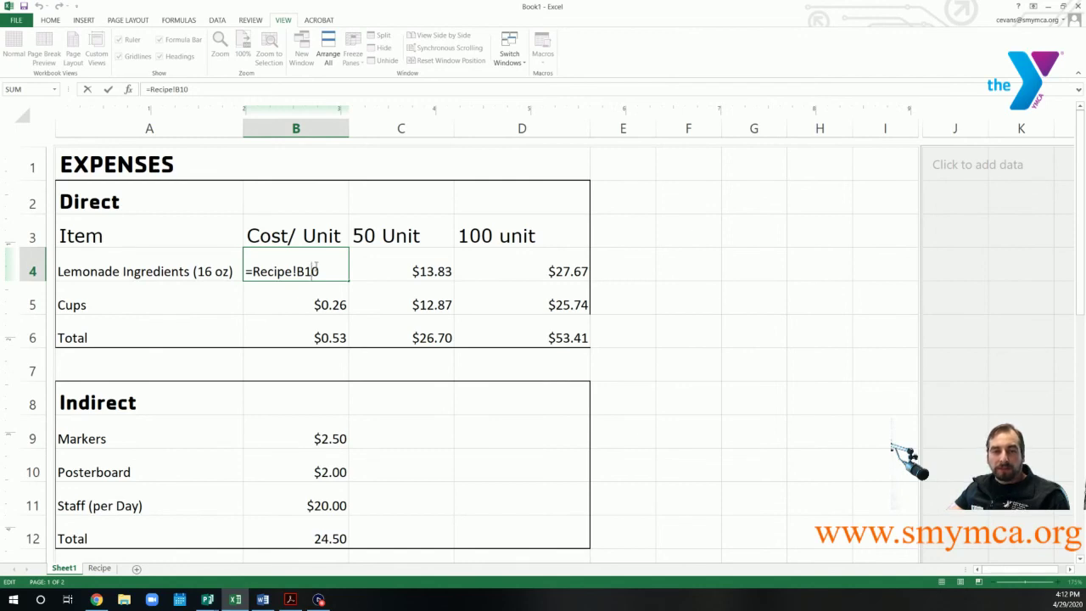
{"action": "left_click_drag", "start_coordinate": [330, 270], "coordinate": [207, 272]}
{"action": "key", "text": "BackSpace"}
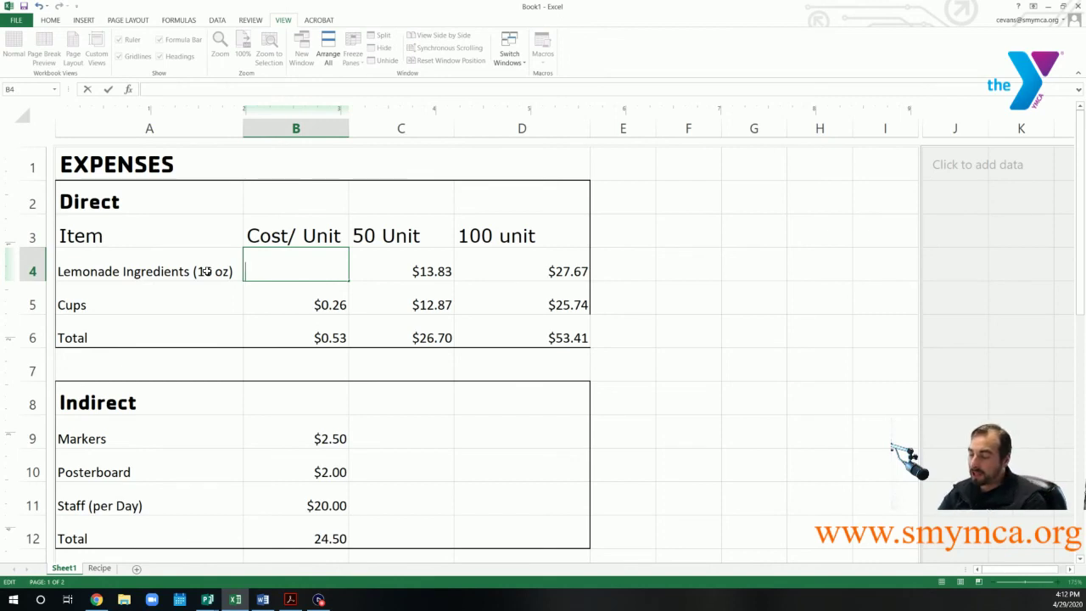
{"action": "type", "text": "="}
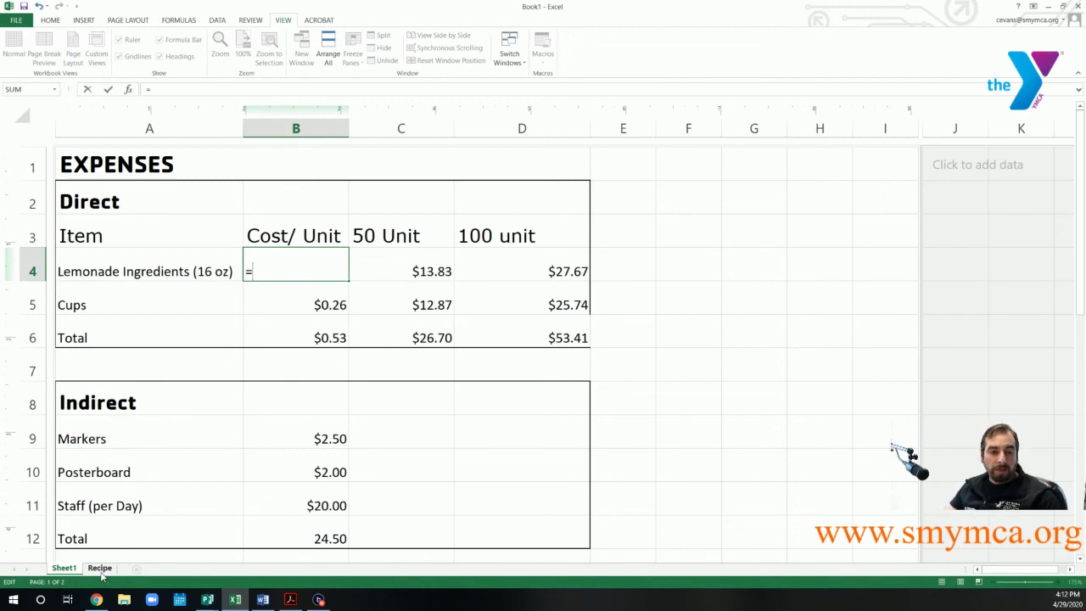
{"action": "left_click", "coordinate": [100, 569]}
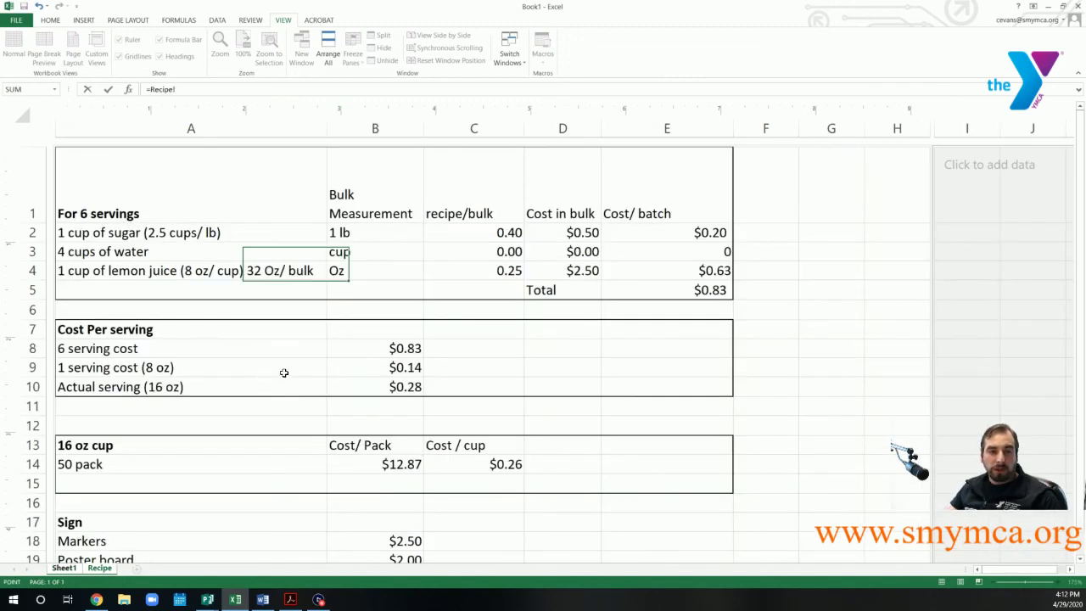
{"action": "left_click", "coordinate": [403, 387]}
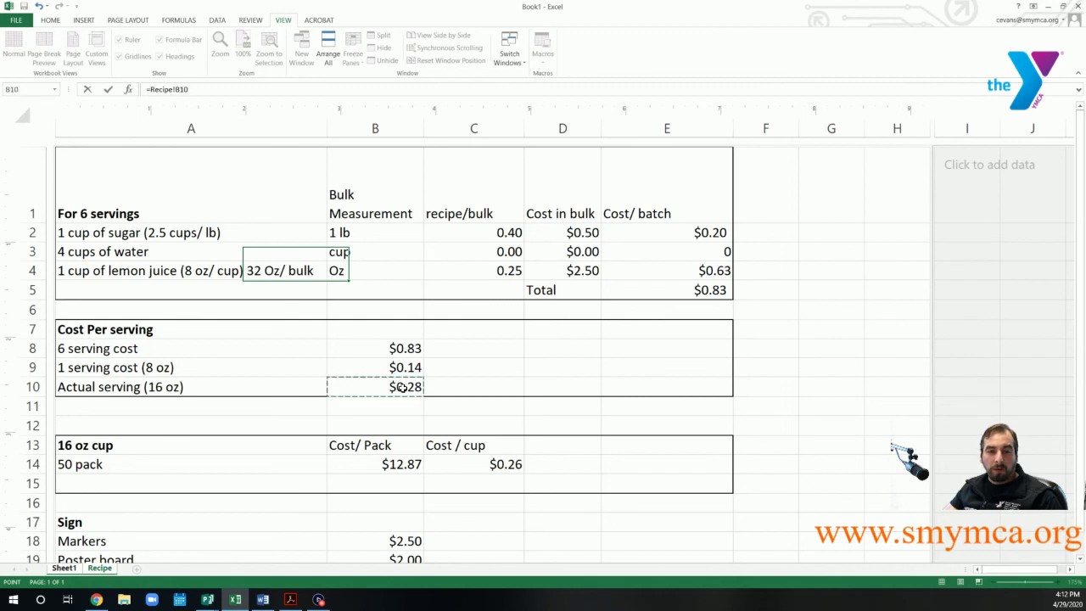
{"action": "key", "text": "Return"}
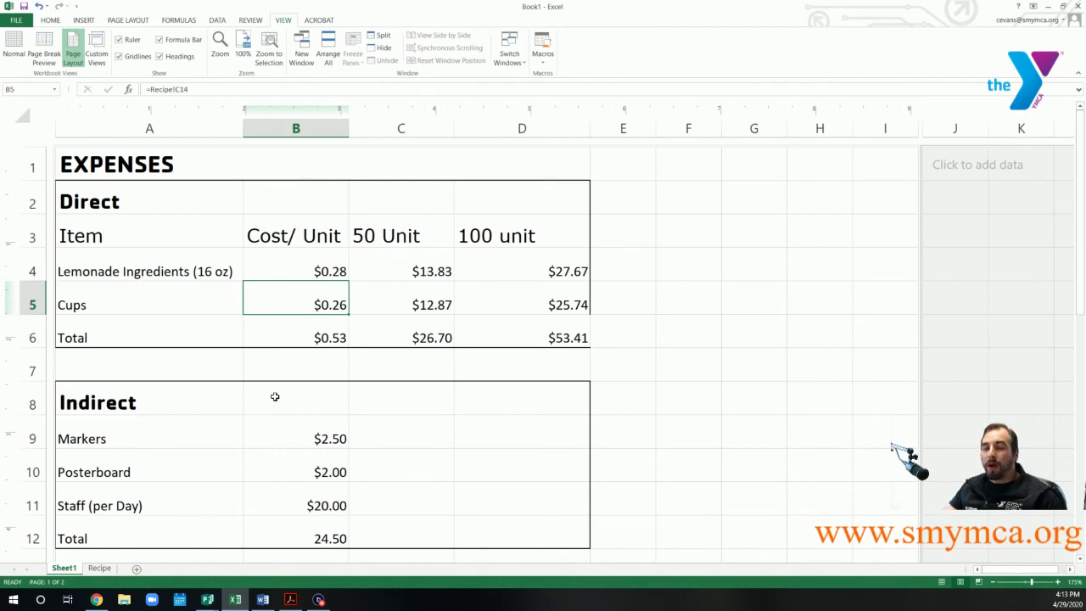
- Inspect the Cups cost-per-unit formula in B5 of the Direct expenses table
{"action": "left_click", "coordinate": [429, 352]}
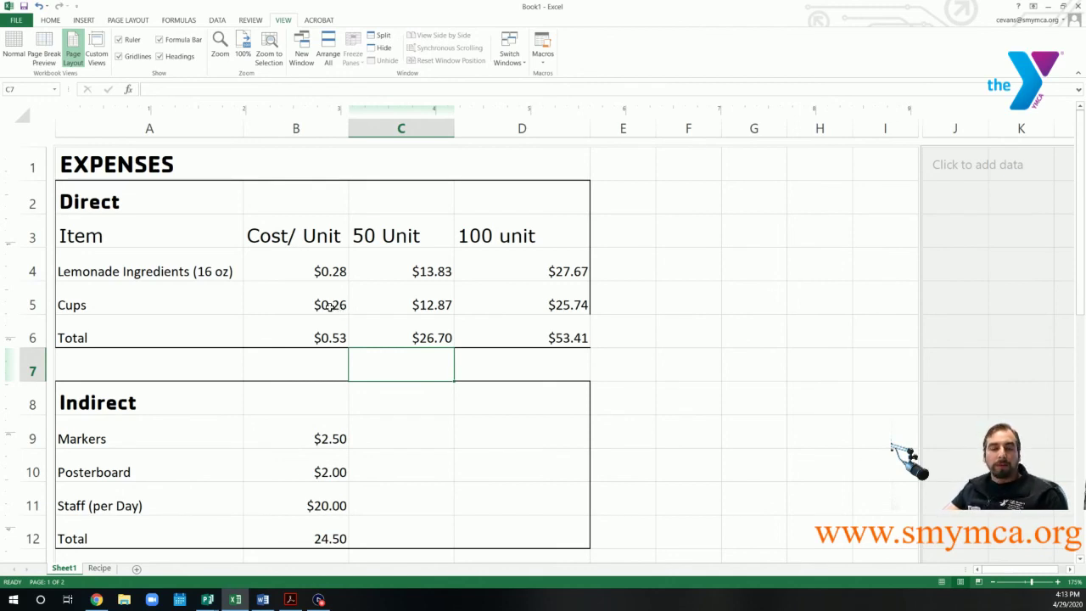
{"action": "left_click", "coordinate": [331, 306]}
{"action": "double_click", "coordinate": [331, 306]}
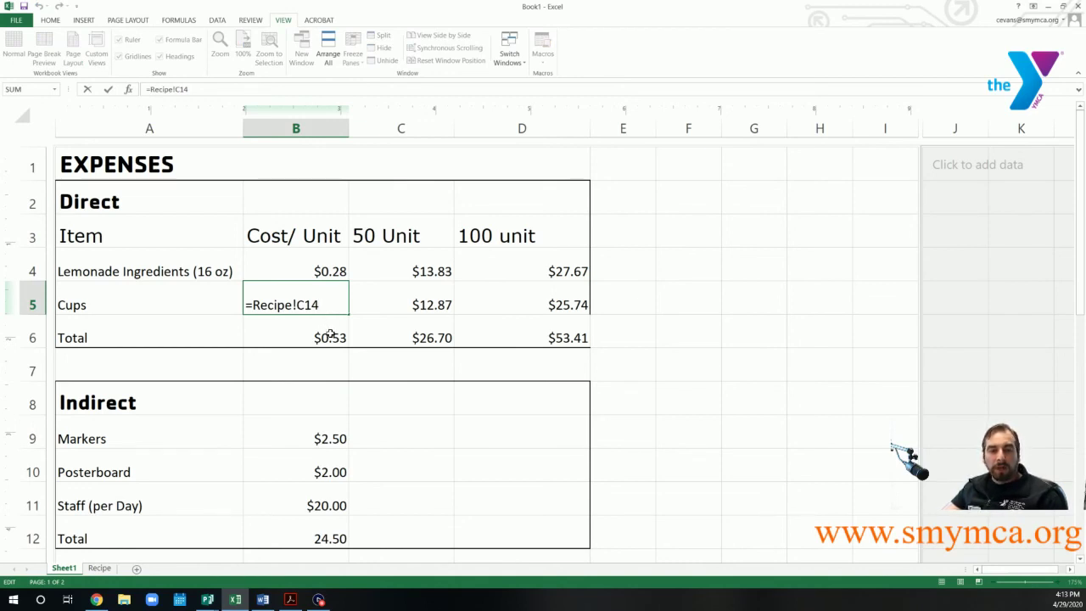
{"action": "left_click", "coordinate": [389, 358]}
- Rebuild the Direct expenses cost-per-unit total in B6 as a SUM of B4:B5
{"action": "left_click", "coordinate": [307, 331]}
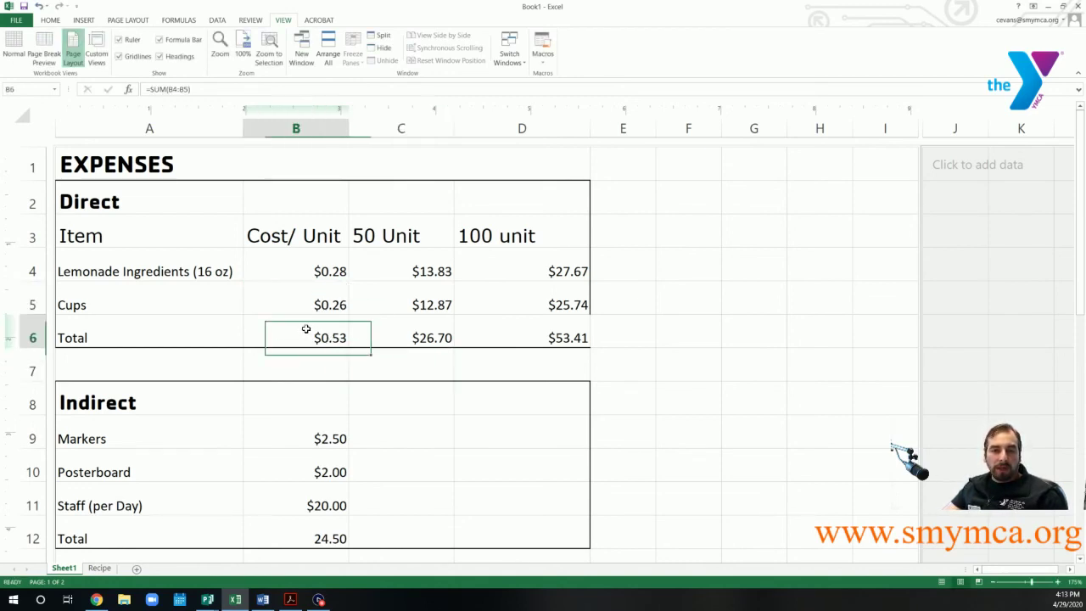
{"action": "double_click", "coordinate": [307, 331]}
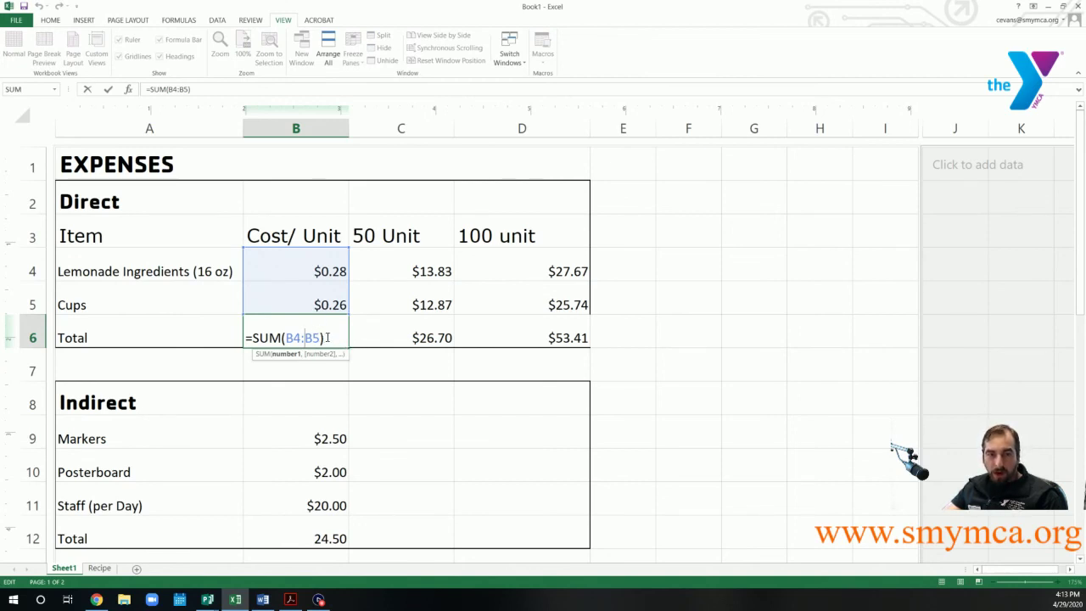
{"action": "left_click_drag", "start_coordinate": [327, 338], "coordinate": [241, 336]}
{"action": "key", "text": "BackSpace"}
{"action": "type", "text": "="}
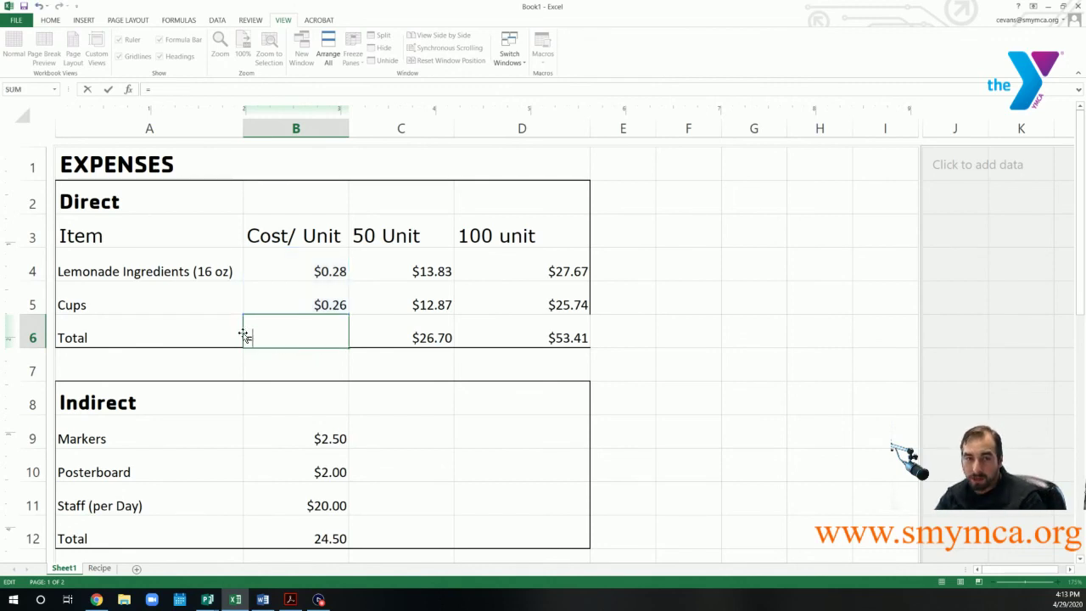
{"action": "type", "text": "sum"}
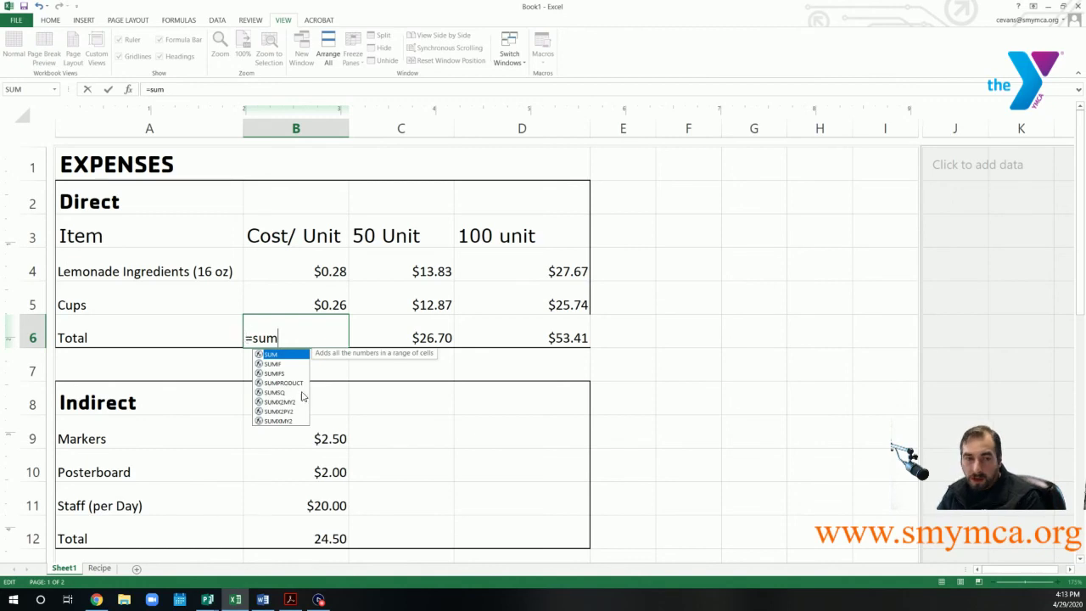
{"action": "double_click", "coordinate": [283, 355]}
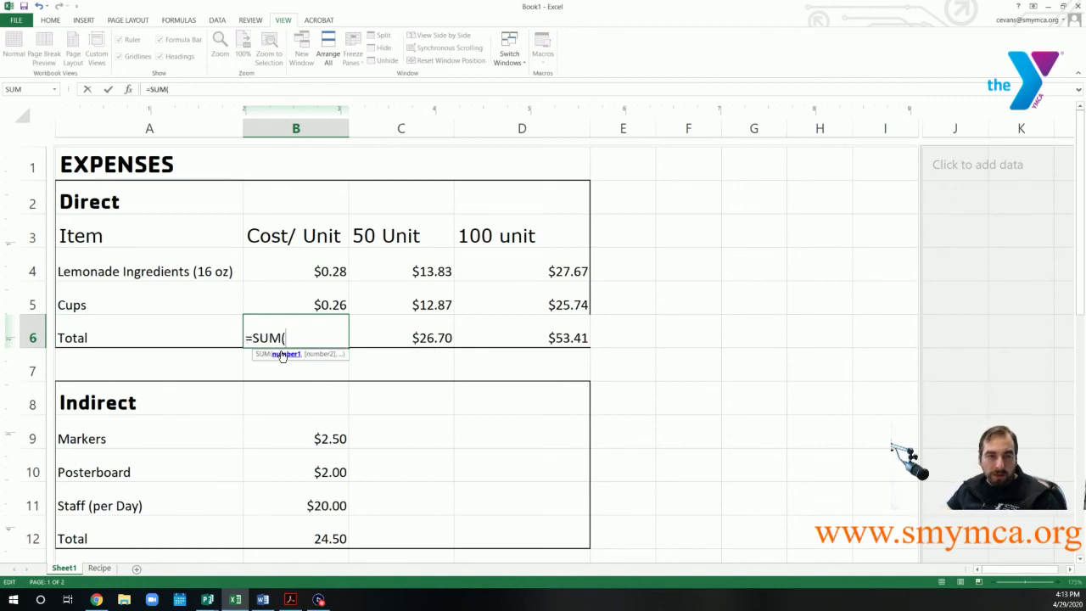
{"action": "left_click", "coordinate": [330, 272]}
{"action": "left_click_drag", "start_coordinate": [329, 272], "coordinate": [296, 296]}
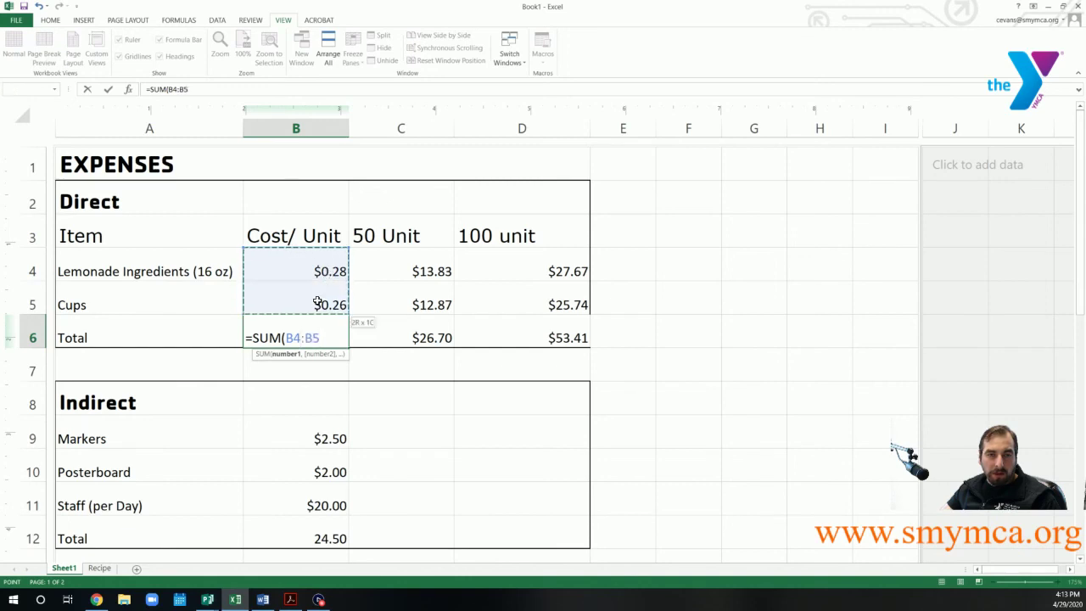
{"action": "key", "text": "Return"}
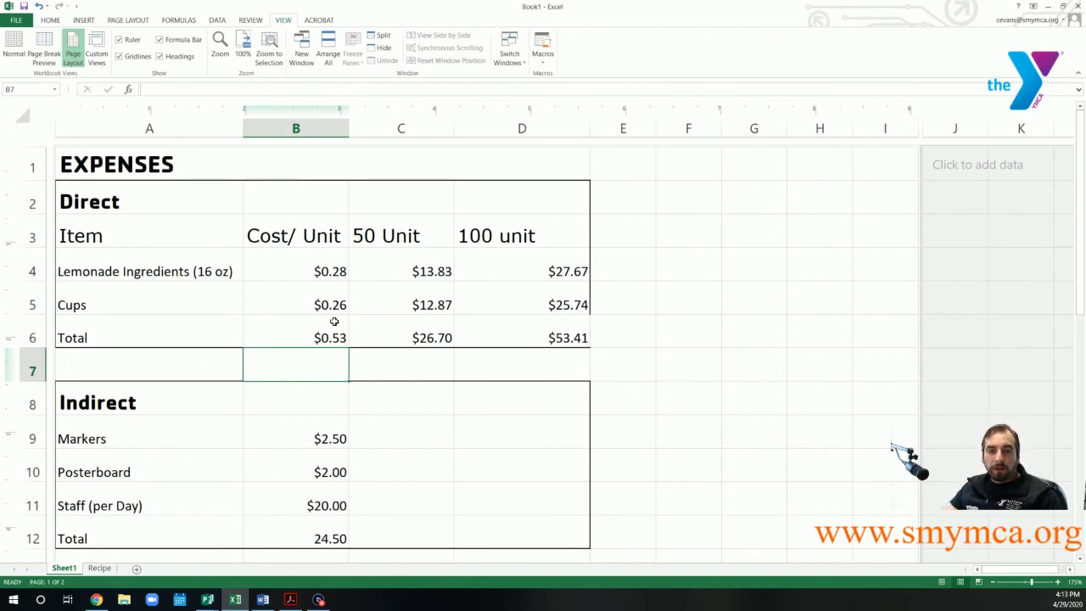
- Review the Direct expenses totals for one unit, 50 units and 100 units, highlighting the 50 Unit and 100 unit columns
{"action": "left_click", "coordinate": [339, 333]}
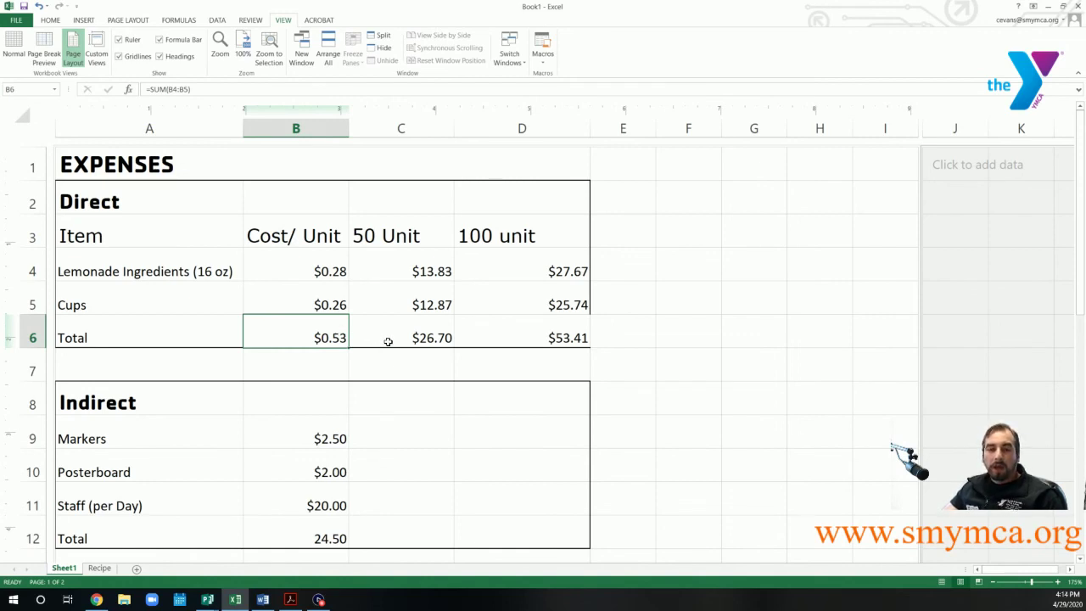
{"action": "left_click", "coordinate": [416, 123]}
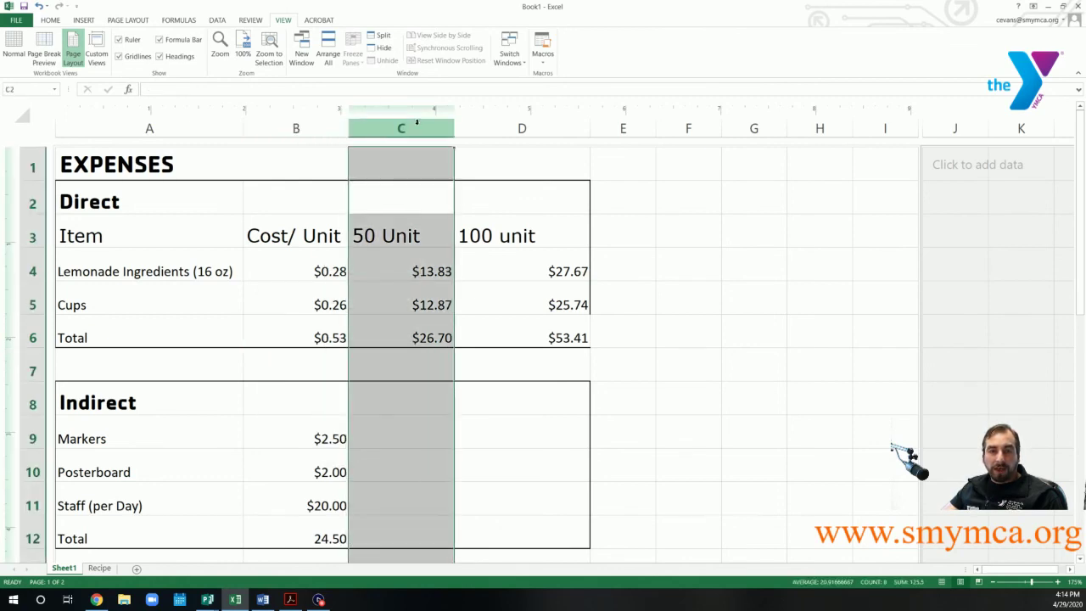
{"action": "left_click", "coordinate": [432, 341]}
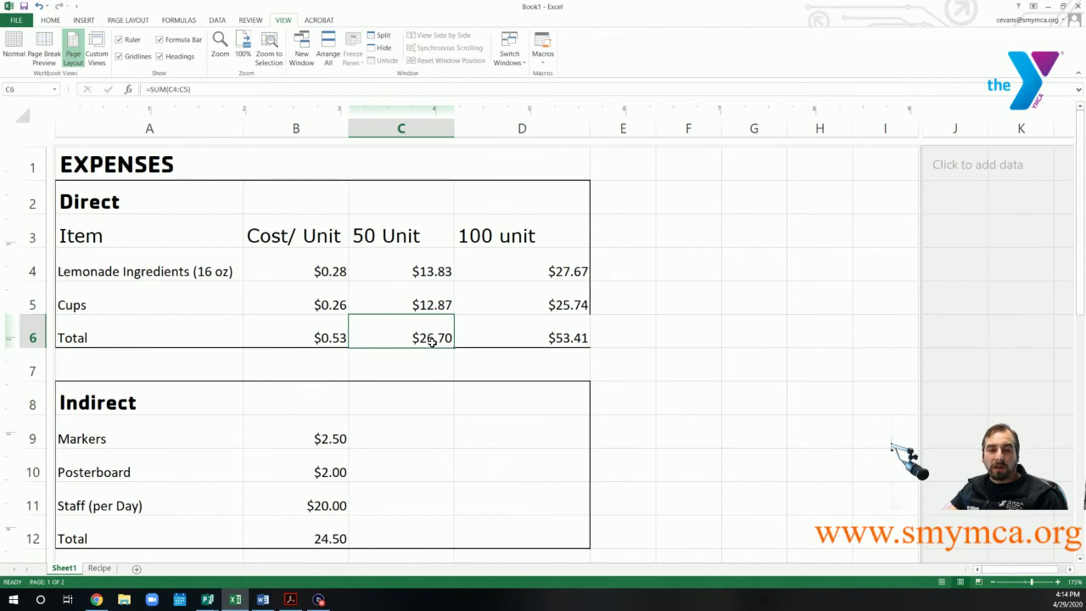
{"action": "left_click", "coordinate": [533, 127]}
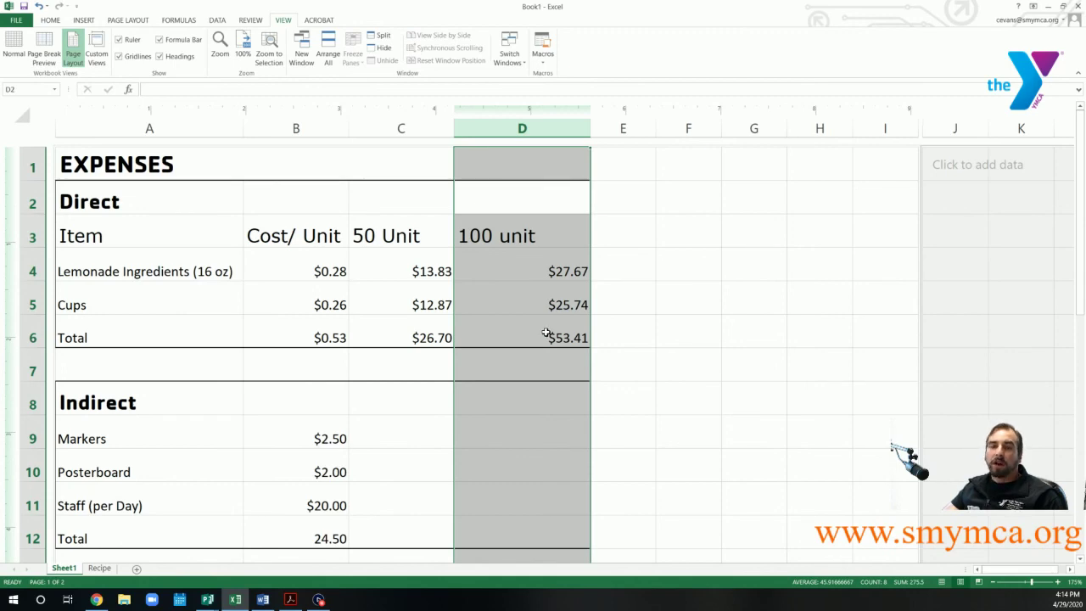
{"action": "left_click", "coordinate": [686, 364]}
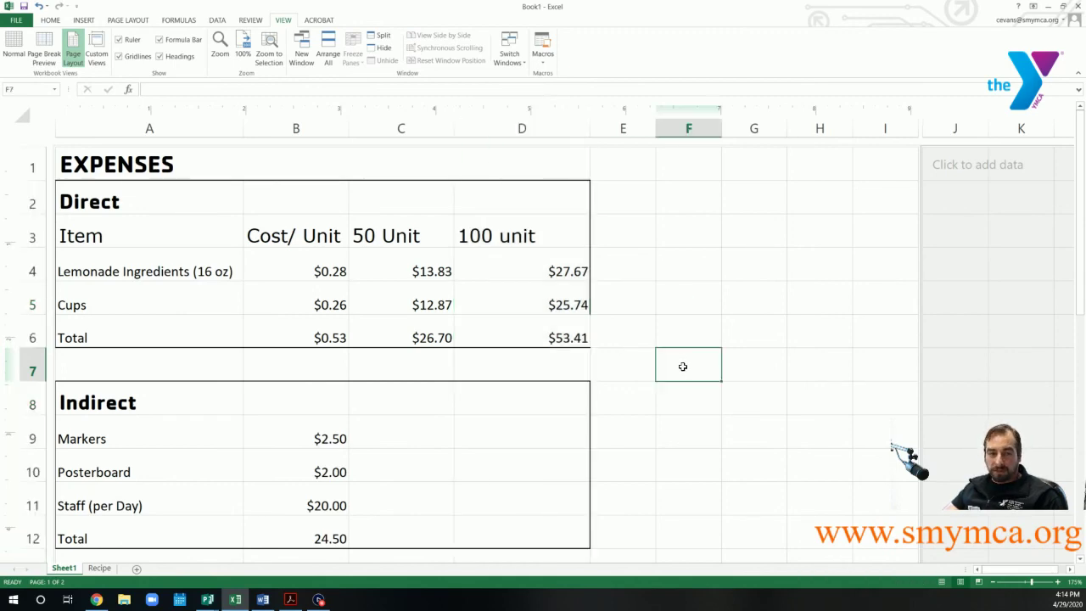
- Examine the Lemonade row of the INCOME table: the charge per unit and the 50-unit and 100-unit income formulas
{"action": "scroll", "coordinate": [507, 445], "scroll_direction": "down", "scroll_amount": 4}
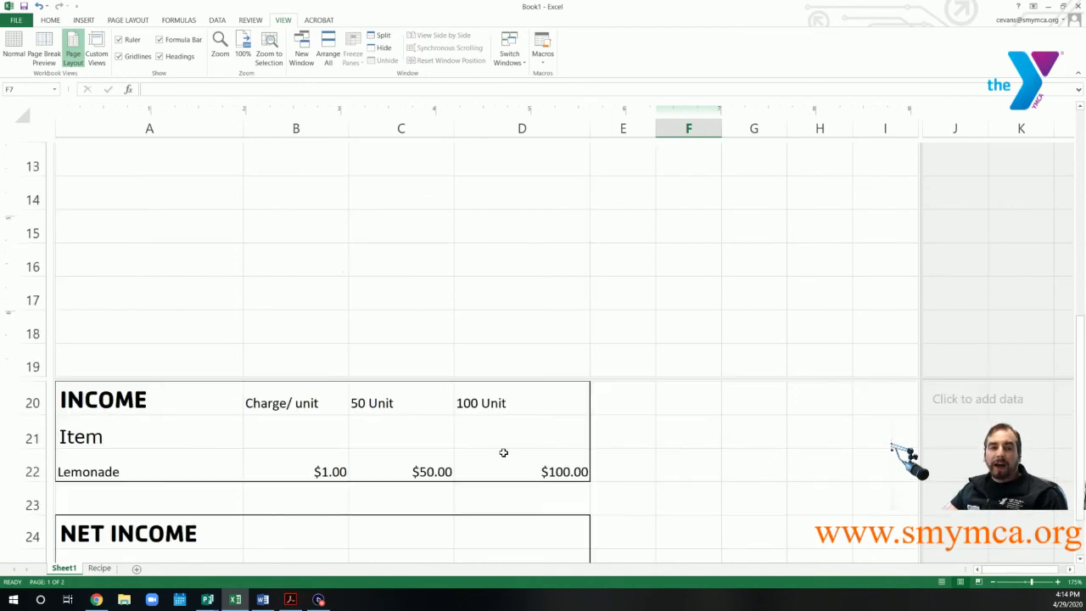
{"action": "scroll", "coordinate": [503, 452], "scroll_direction": "down", "scroll_amount": 2}
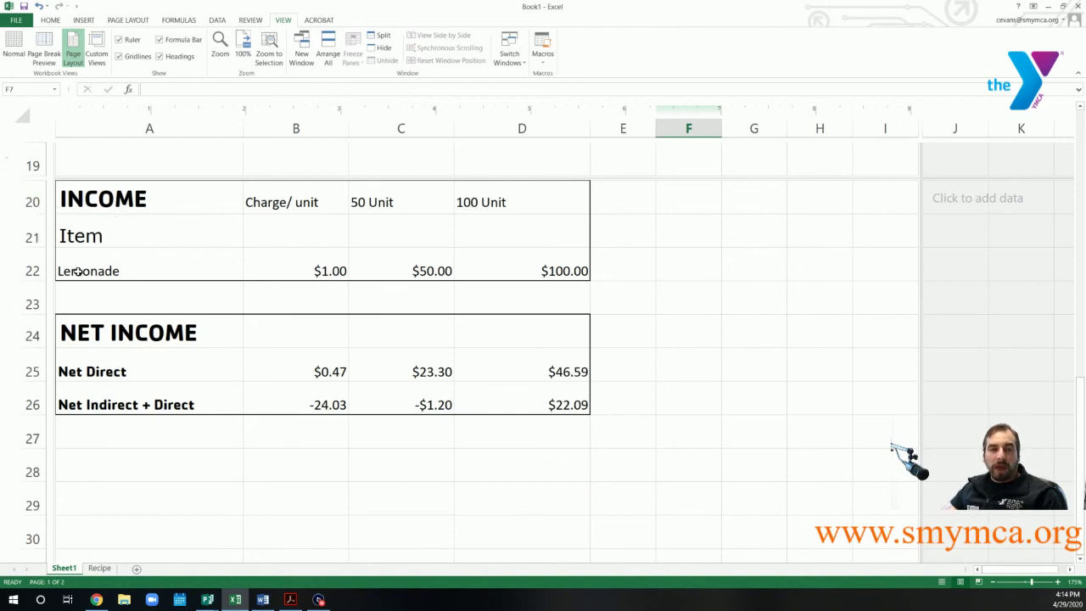
{"action": "left_click", "coordinate": [331, 271]}
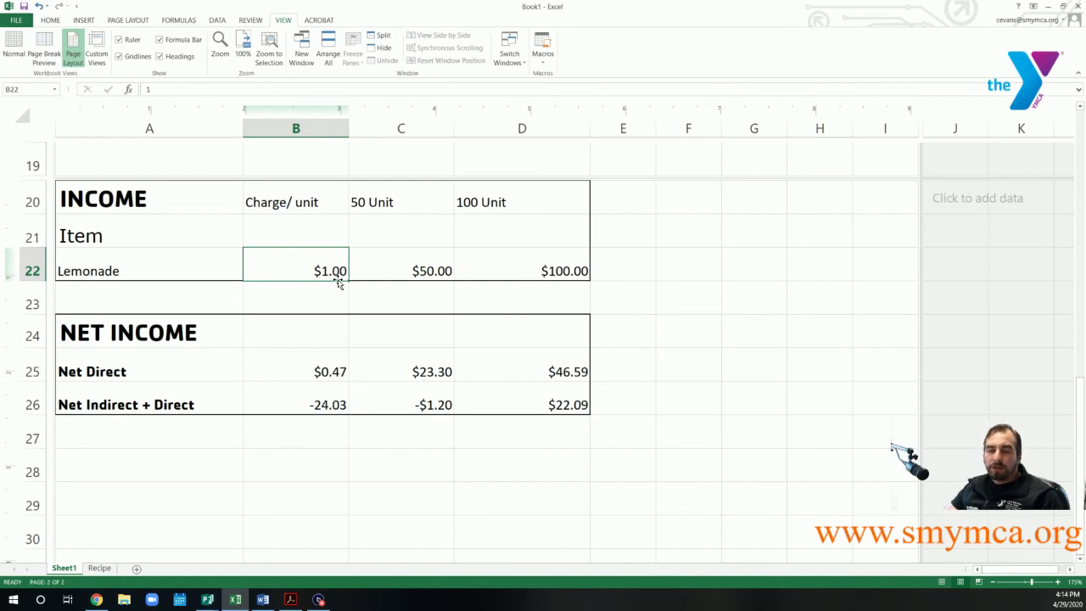
{"action": "left_click", "coordinate": [399, 259]}
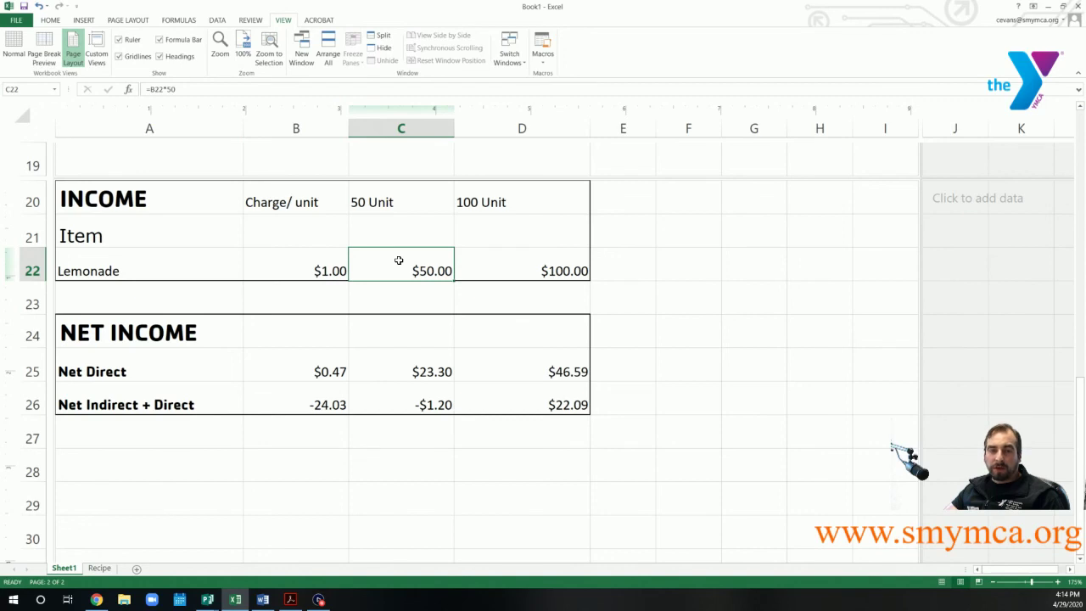
{"action": "left_click", "coordinate": [515, 253]}
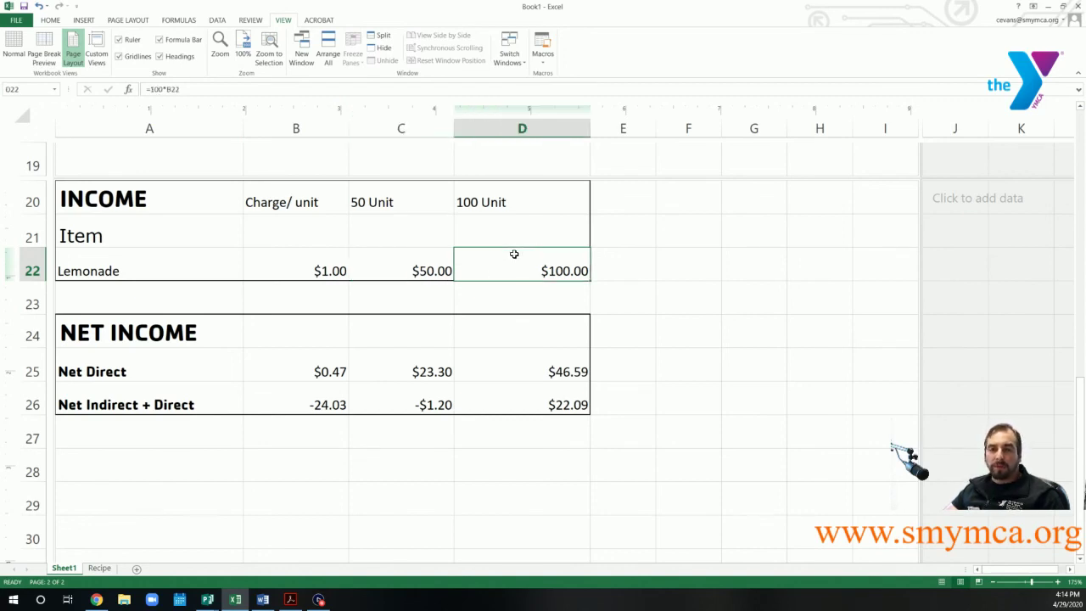
{"action": "left_click", "coordinate": [754, 439]}
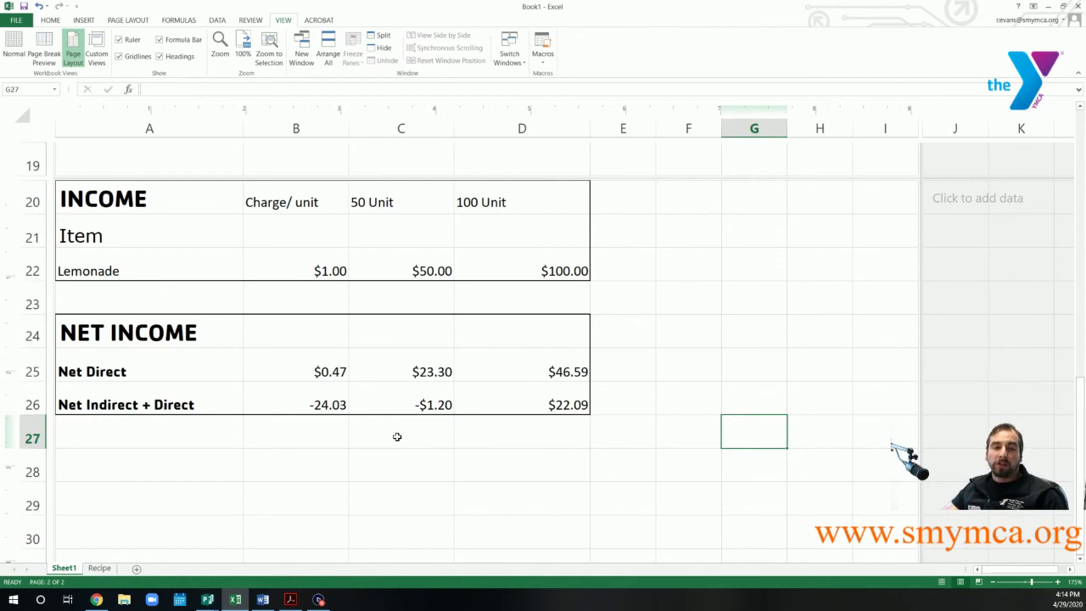
- Highlight the Net Direct and Net Indirect + Direct rows of the NET INCOME table and inspect the Net Direct formula in B25
{"action": "left_click", "coordinate": [230, 480]}
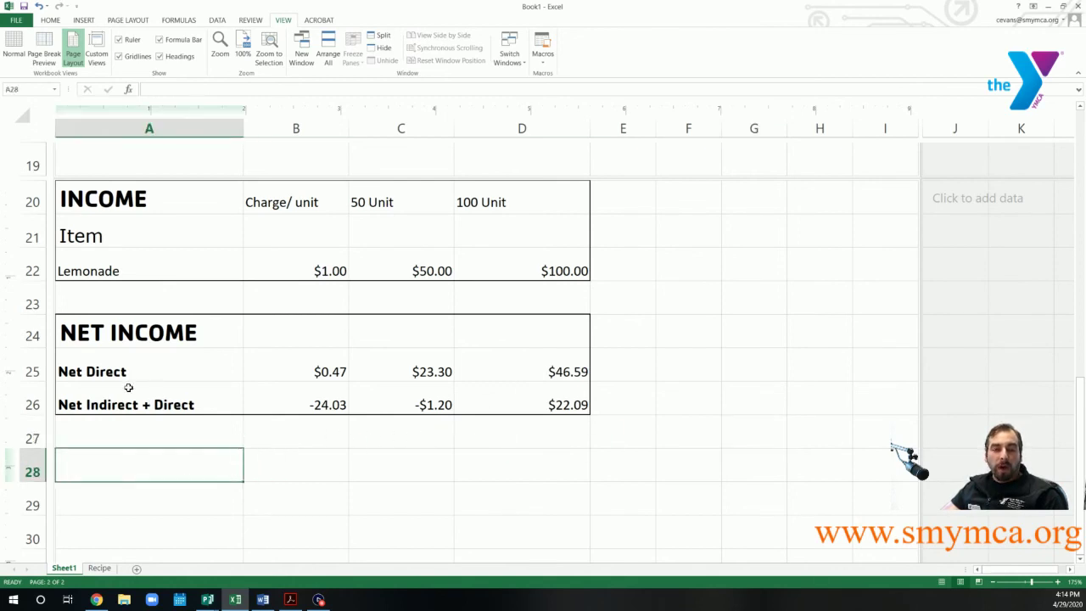
{"action": "left_click", "coordinate": [26, 371]}
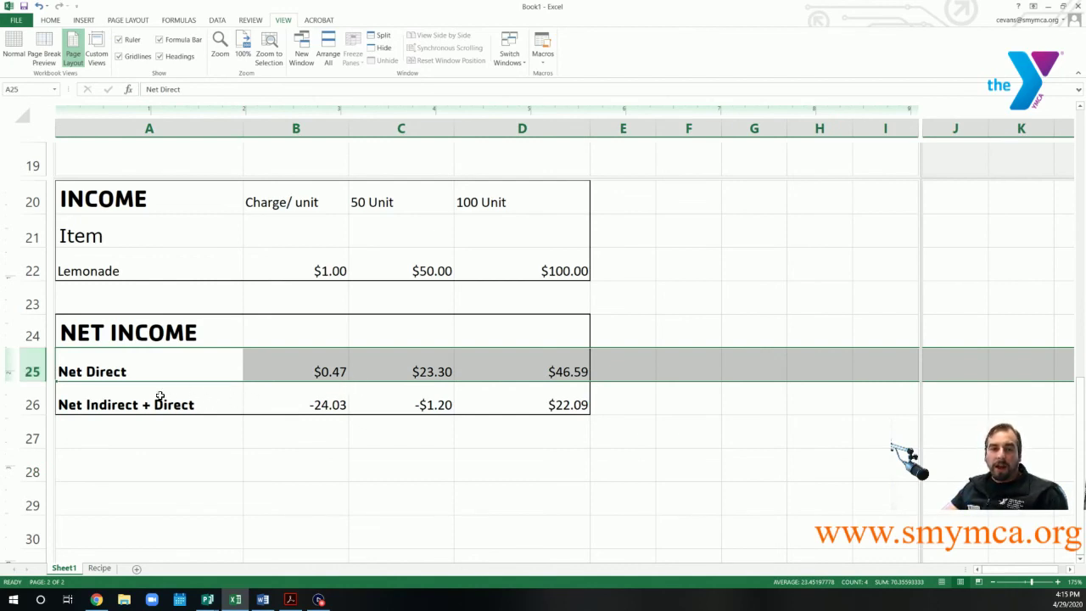
{"action": "left_click", "coordinate": [32, 405]}
{"action": "left_click", "coordinate": [333, 503]}
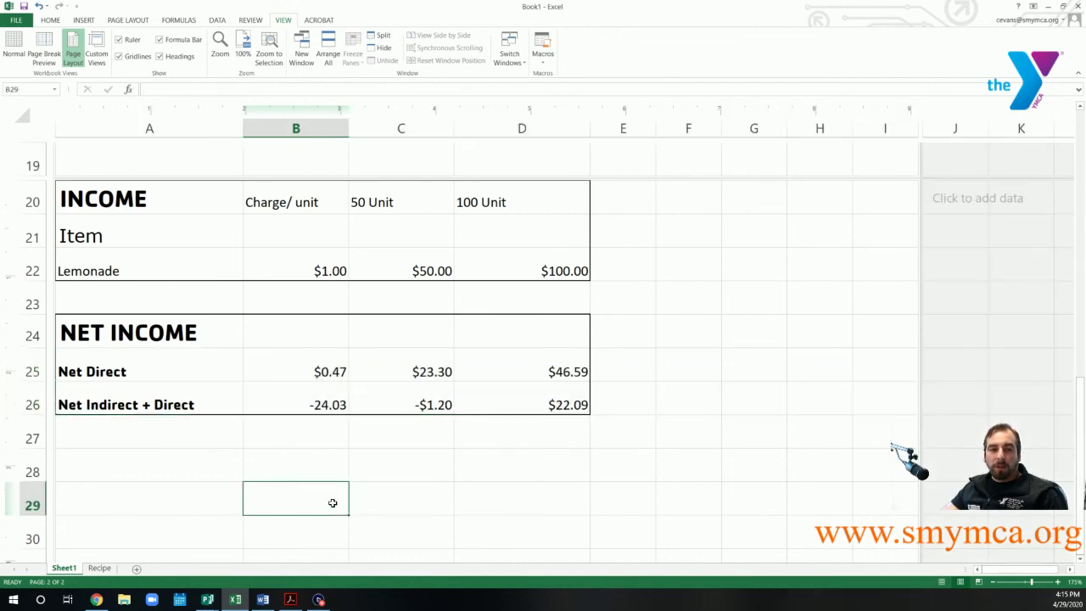
{"action": "double_click", "coordinate": [328, 366]}
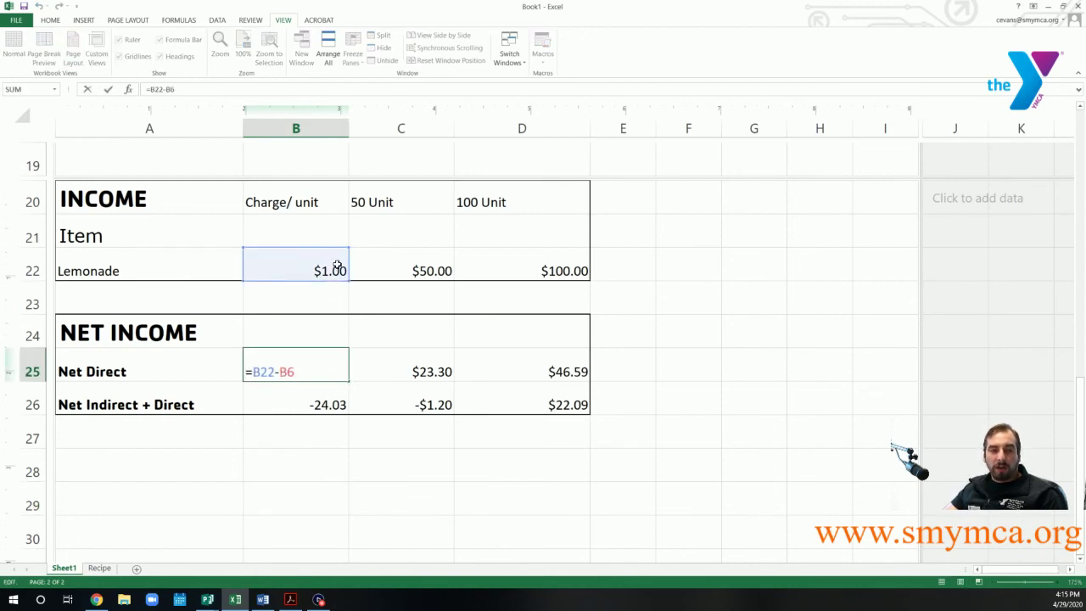
{"action": "left_click", "coordinate": [325, 486]}
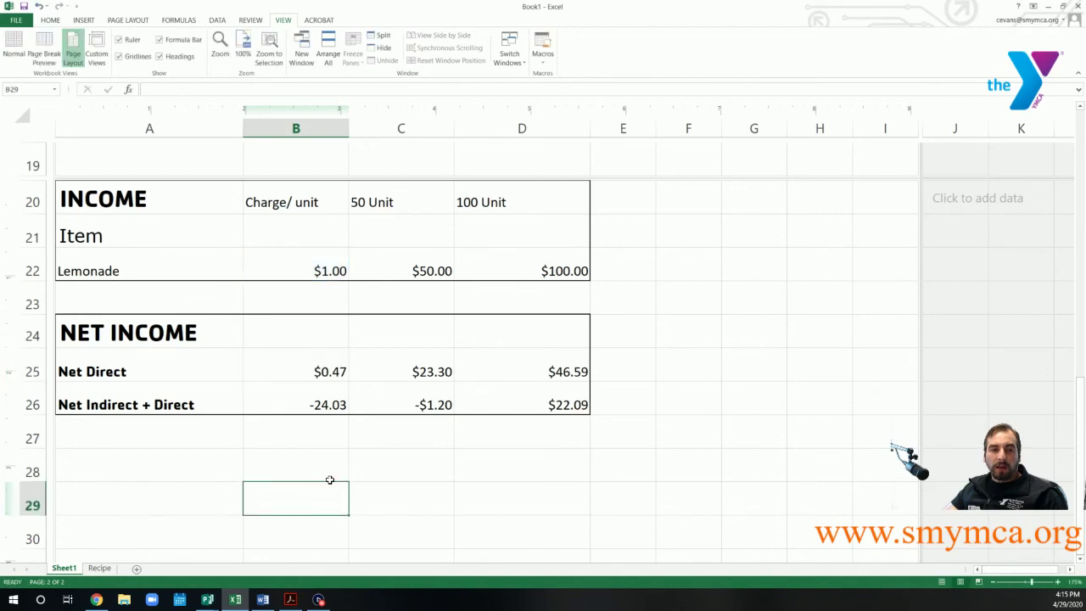
- Examine the Net Direct formula in B25, tracing it to the lemonade charge per unit in B22 and the Direct expenses total in B6
{"action": "left_click", "coordinate": [342, 351]}
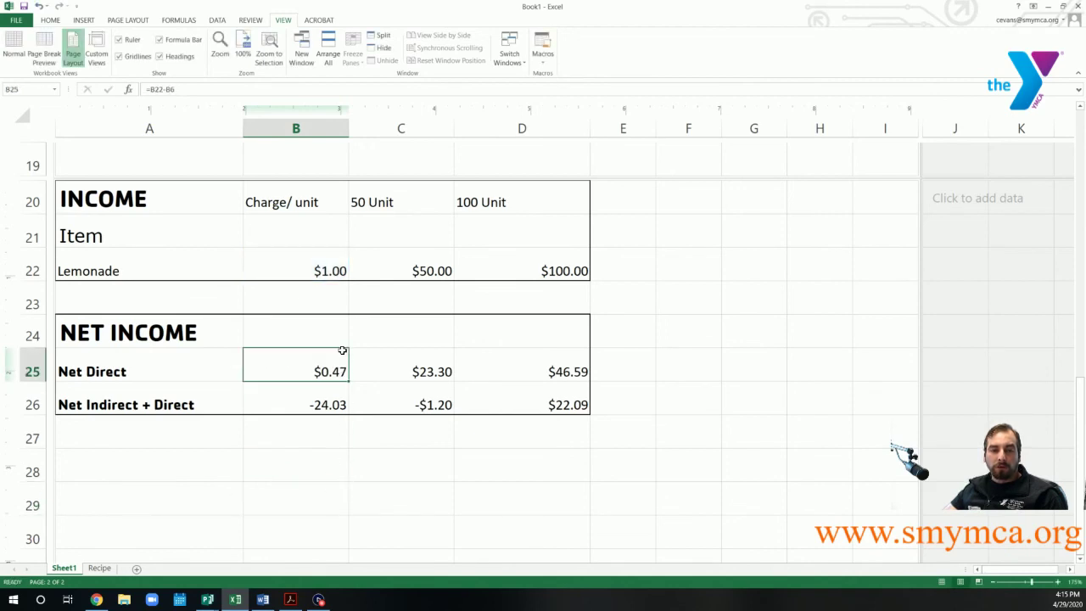
{"action": "double_click", "coordinate": [342, 350]}
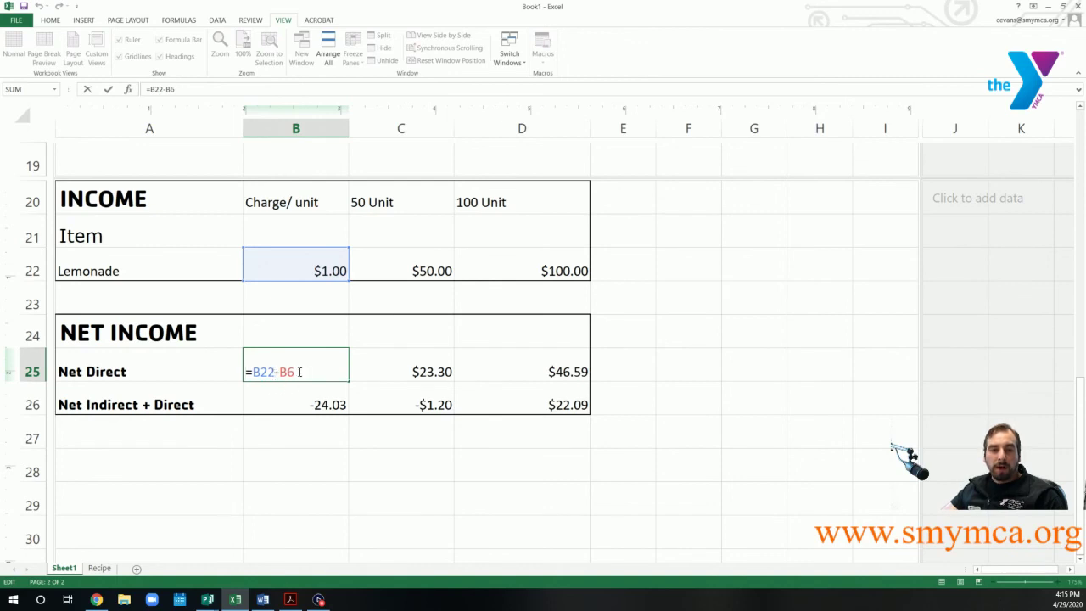
{"action": "type", "text": "="}
{"action": "left_click", "coordinate": [373, 504]}
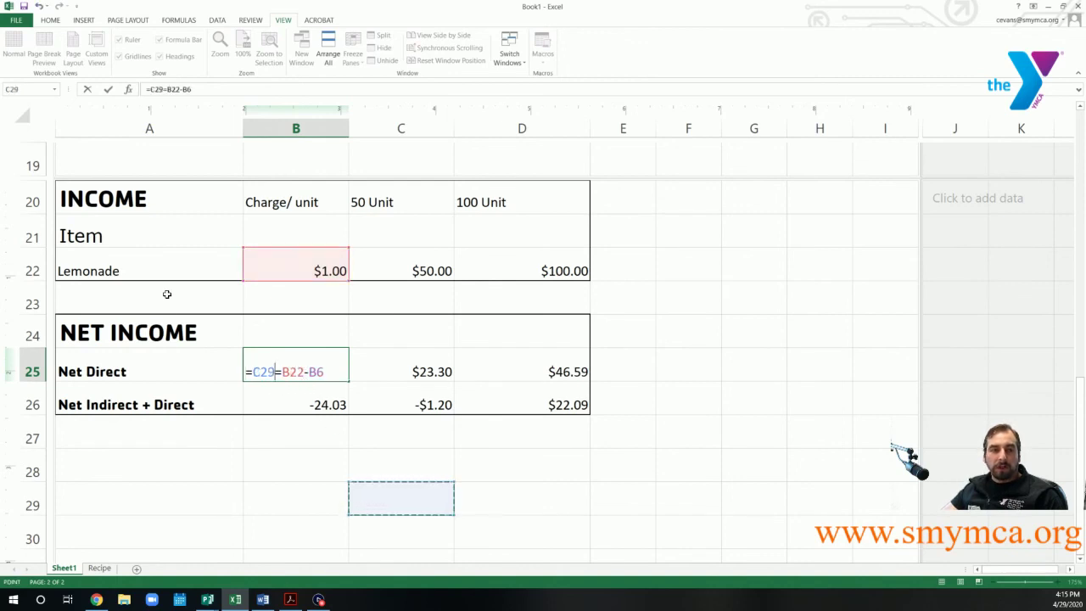
{"action": "scroll", "coordinate": [337, 425], "scroll_direction": "up", "scroll_amount": 6}
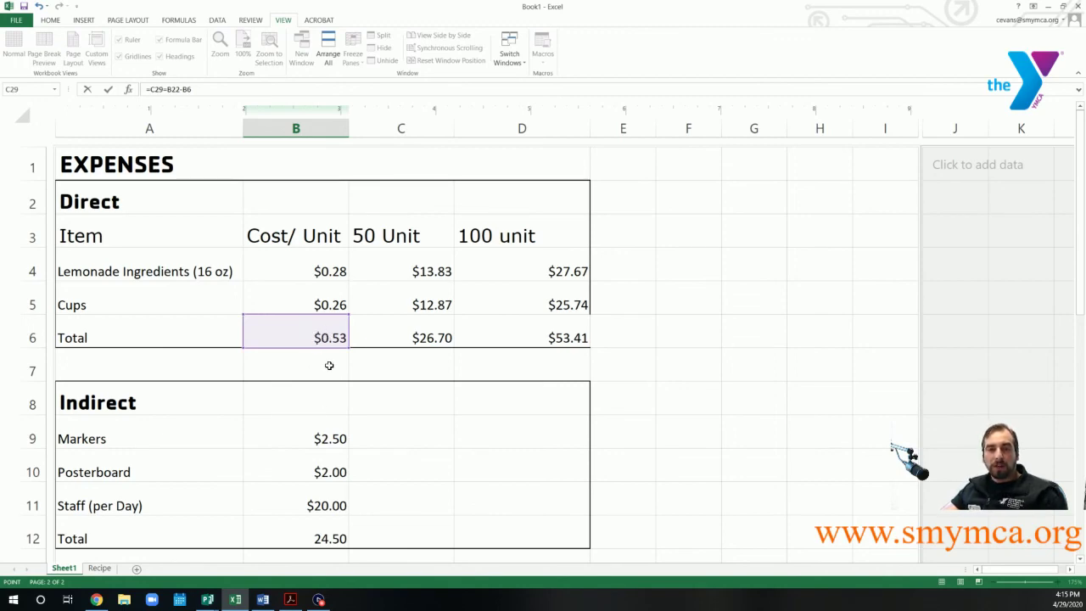
{"action": "scroll", "coordinate": [337, 471], "scroll_direction": "down", "scroll_amount": 3}
{"action": "scroll", "coordinate": [337, 471], "scroll_direction": "down", "scroll_amount": 1}
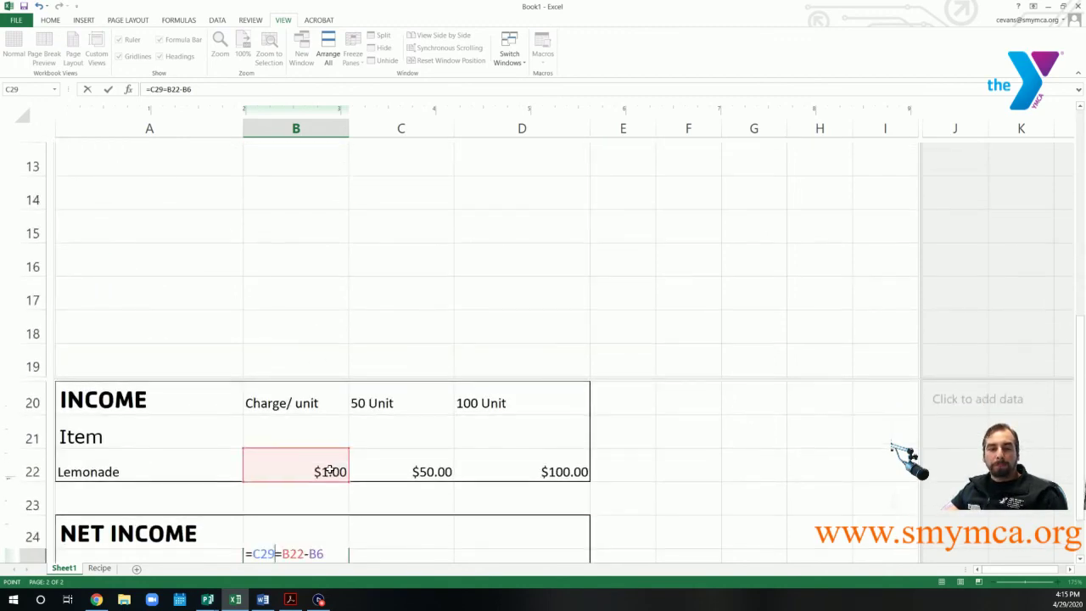
{"action": "scroll", "coordinate": [330, 473], "scroll_direction": "up", "scroll_amount": 4}
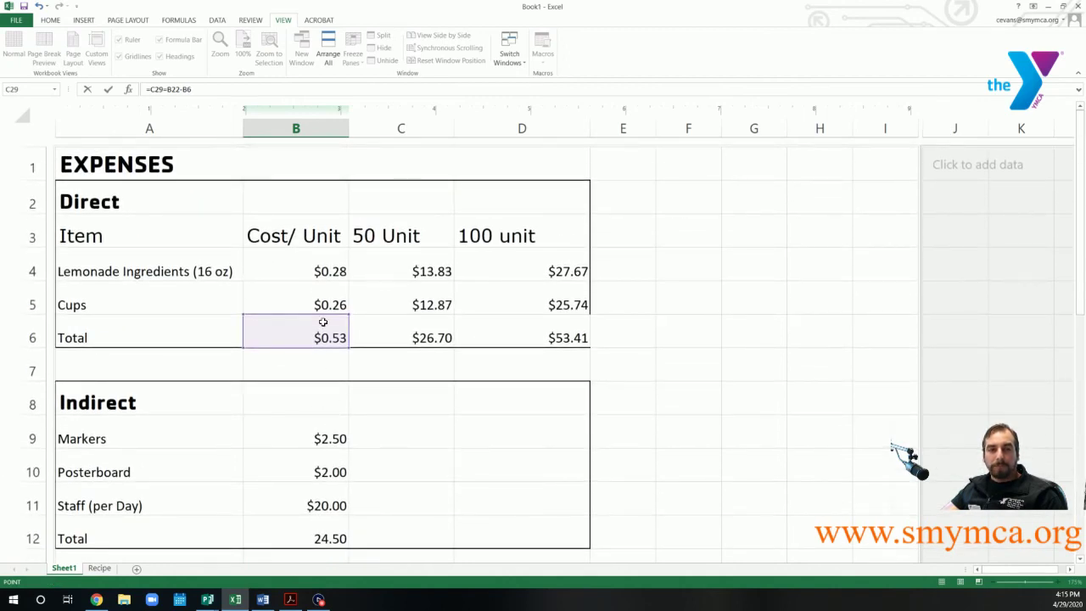
{"action": "scroll", "coordinate": [325, 464], "scroll_direction": "down", "scroll_amount": 3}
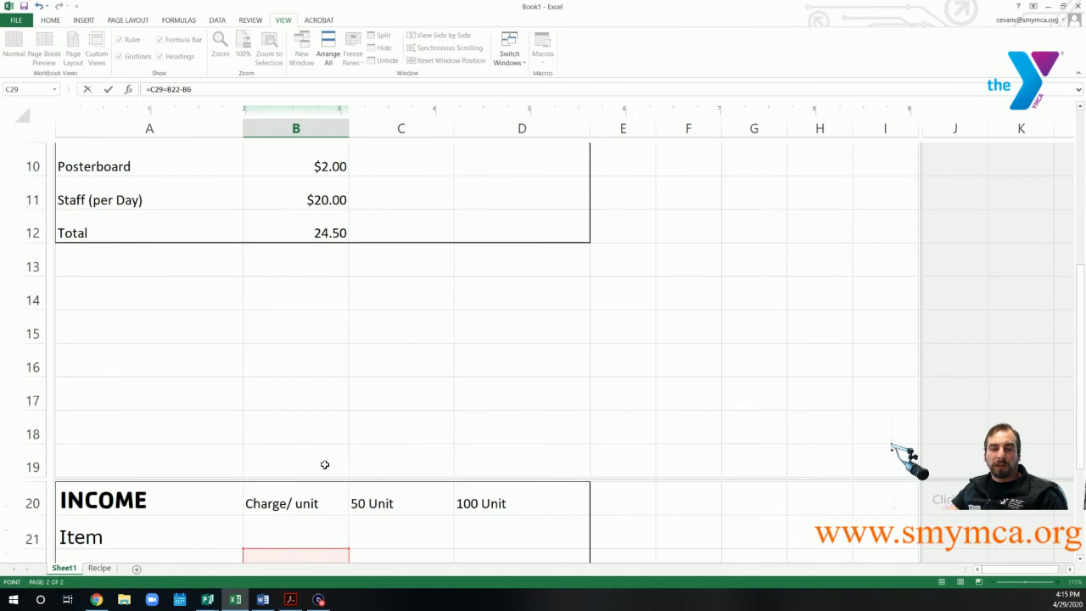
{"action": "scroll", "coordinate": [325, 464], "scroll_direction": "down", "scroll_amount": 1}
{"action": "scroll", "coordinate": [400, 540], "scroll_direction": "down", "scroll_amount": 1}
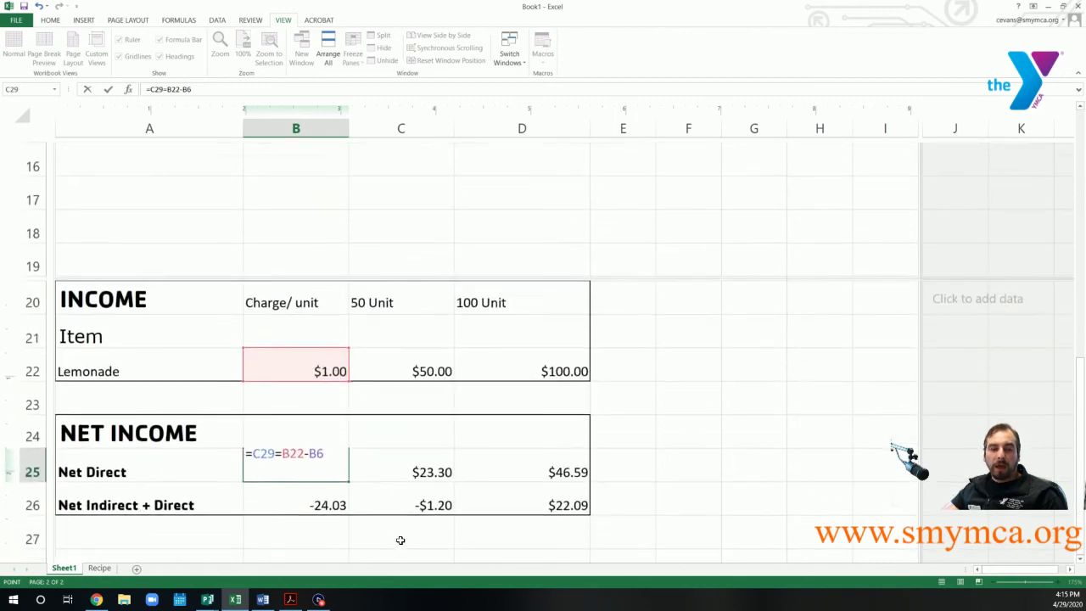
{"action": "scroll", "coordinate": [400, 540], "scroll_direction": "down", "scroll_amount": 1}
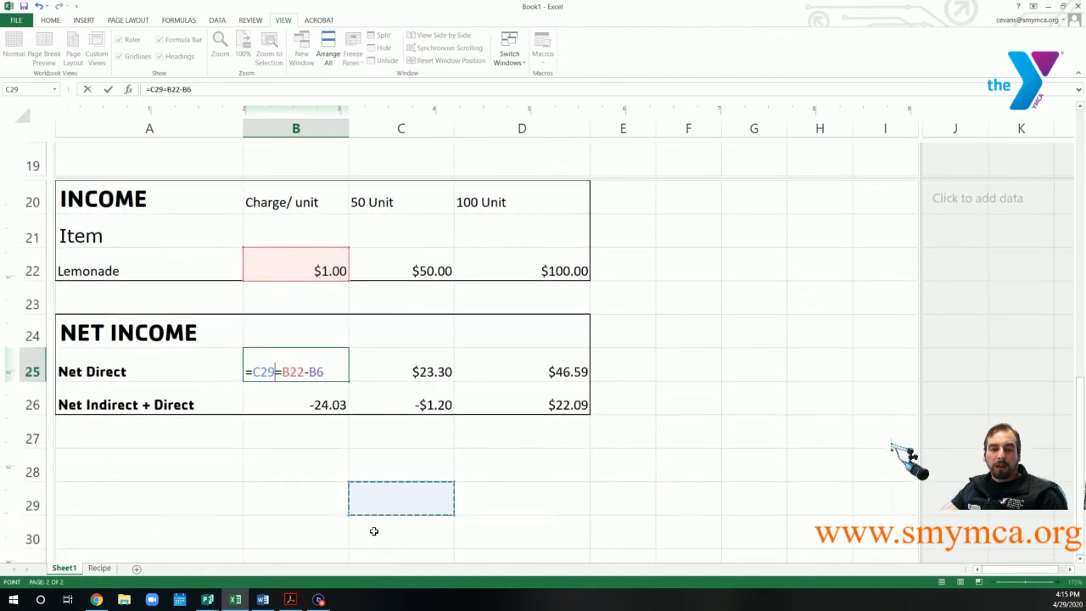
- Leave the Net Direct cell B25 and undo the stray cell reference added to its formula
{"action": "left_click", "coordinate": [266, 470]}
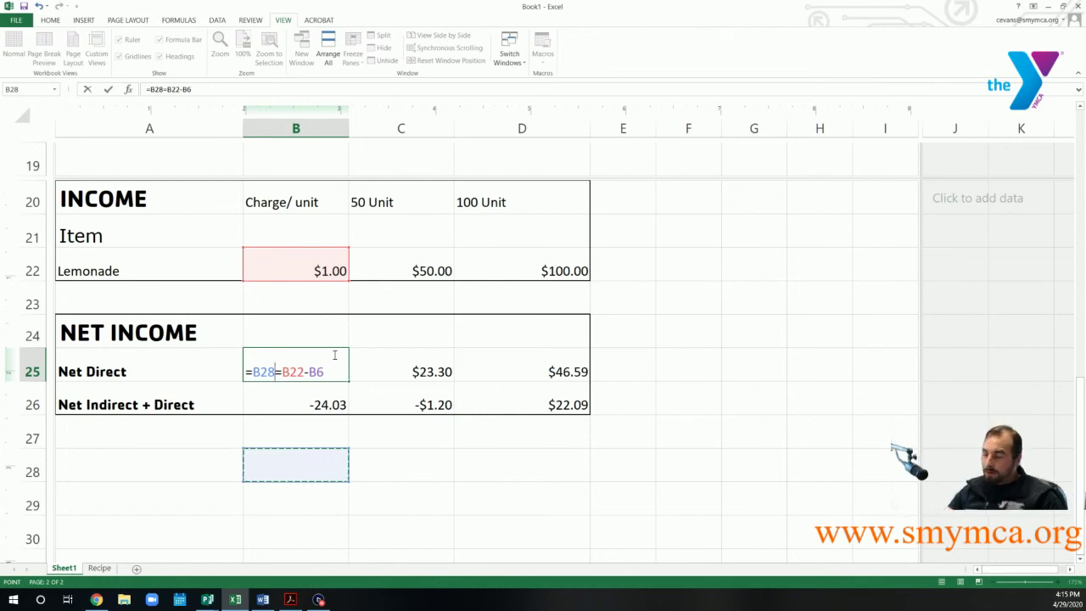
{"action": "key", "text": "Return"}
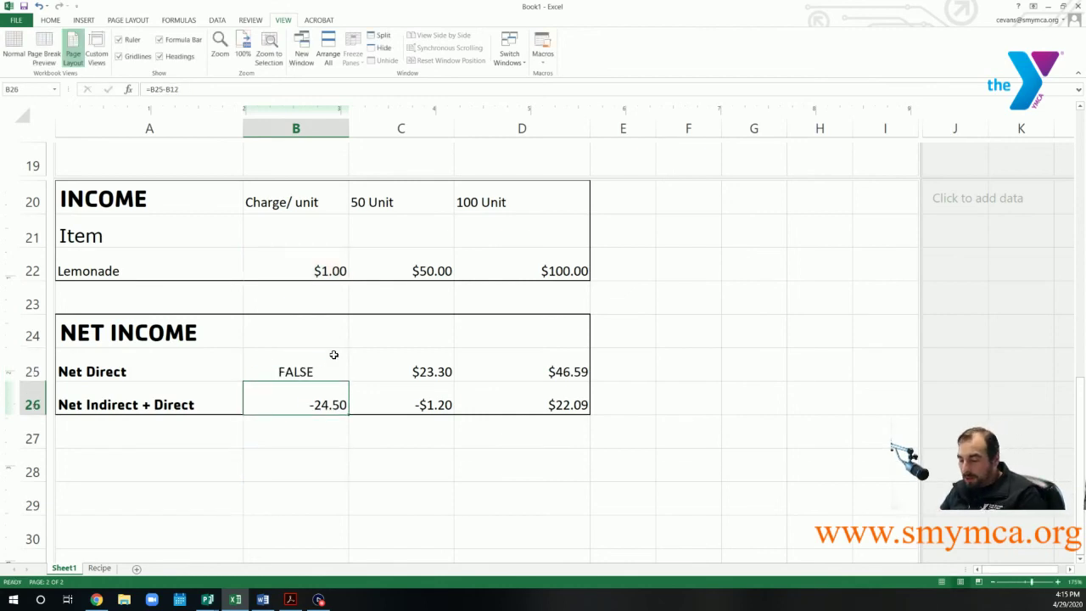
{"action": "key", "text": "ctrl+z"}
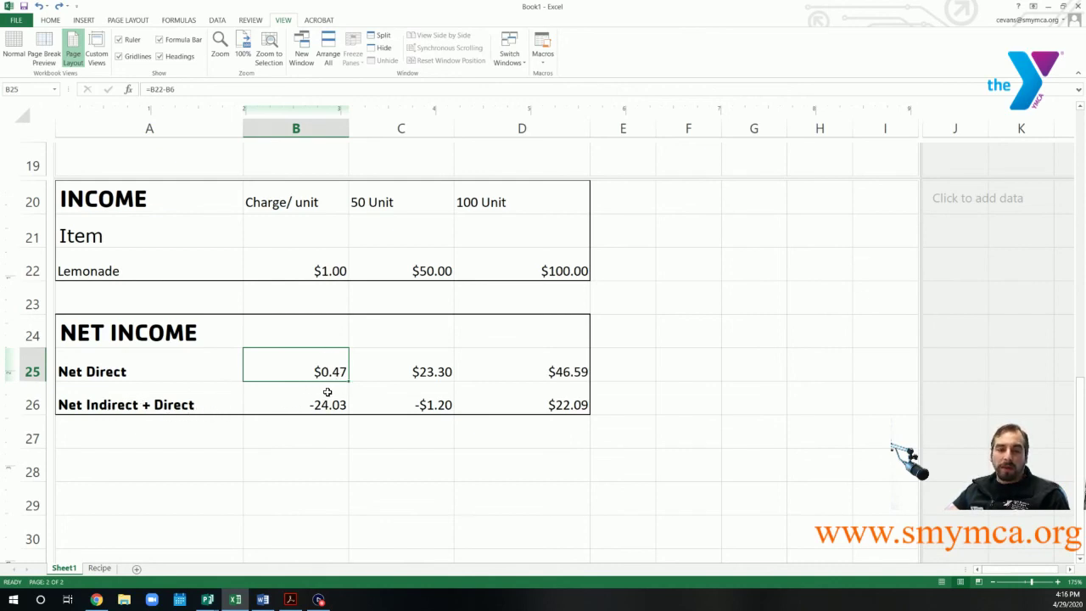
- Highlight the Staff (per Day), Markers and Posterboard rows of the Indirect expenses table in turn
{"action": "scroll", "coordinate": [328, 396], "scroll_direction": "up", "scroll_amount": 2}
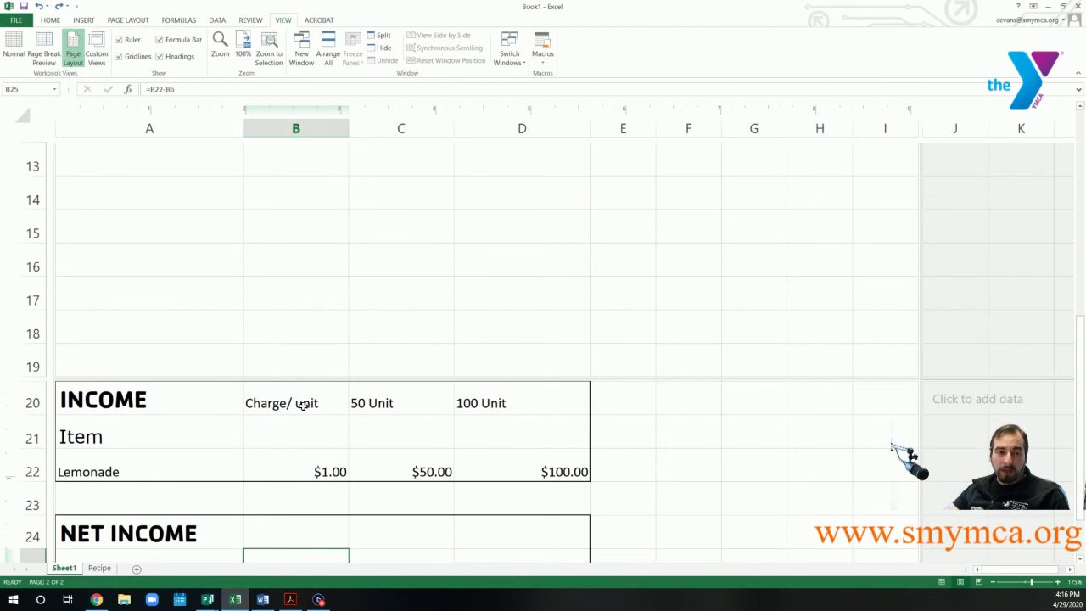
{"action": "scroll", "coordinate": [302, 408], "scroll_direction": "up", "scroll_amount": 2}
{"action": "scroll", "coordinate": [302, 408], "scroll_direction": "up", "scroll_amount": 1}
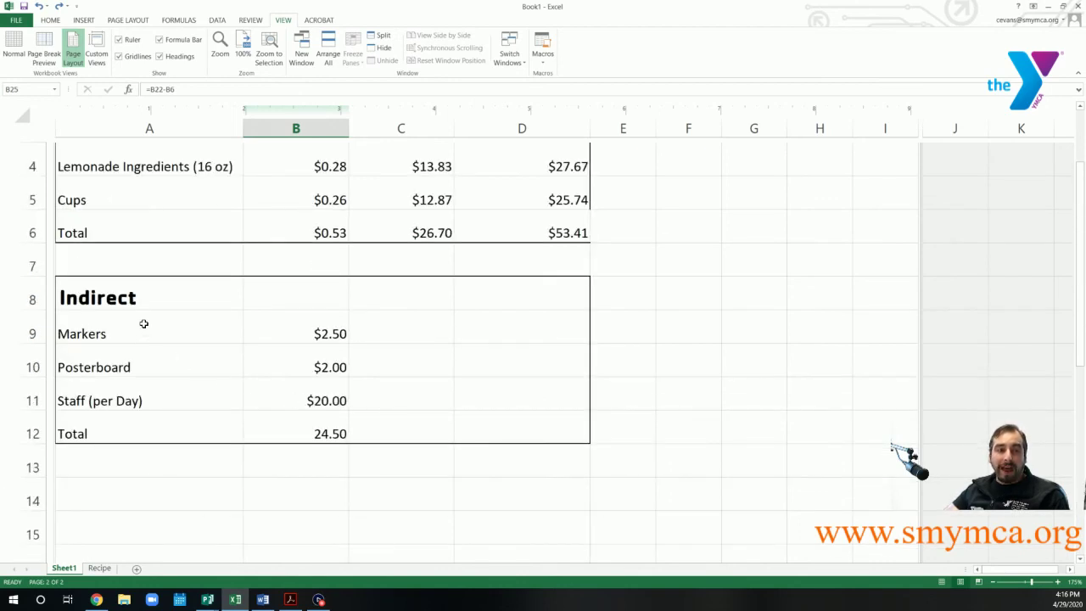
{"action": "left_click", "coordinate": [32, 400]}
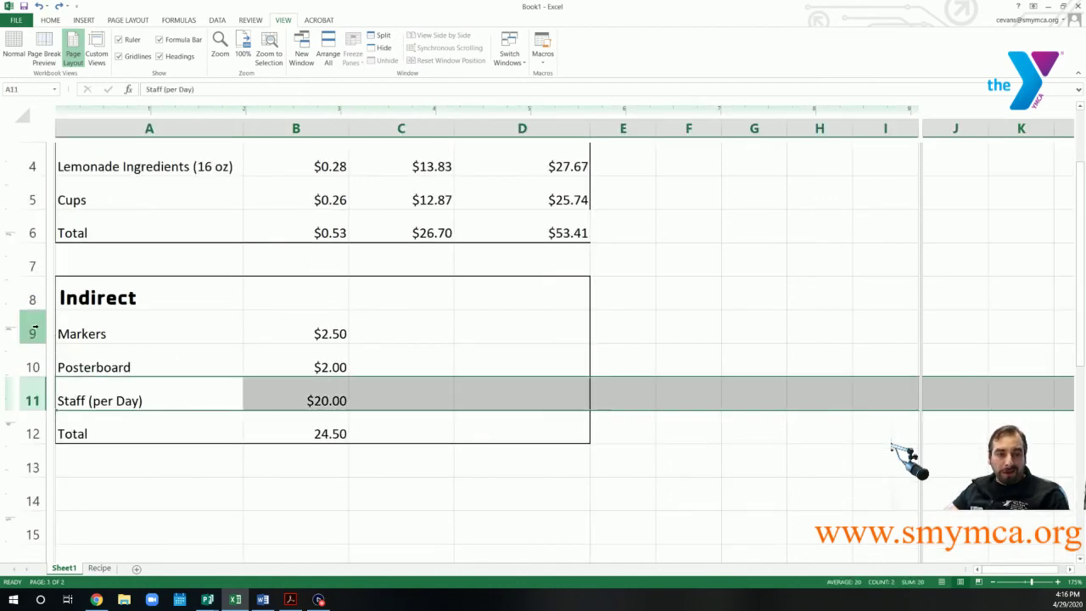
{"action": "left_click_drag", "start_coordinate": [33, 329], "coordinate": [32, 327]}
{"action": "left_click", "coordinate": [33, 366]}
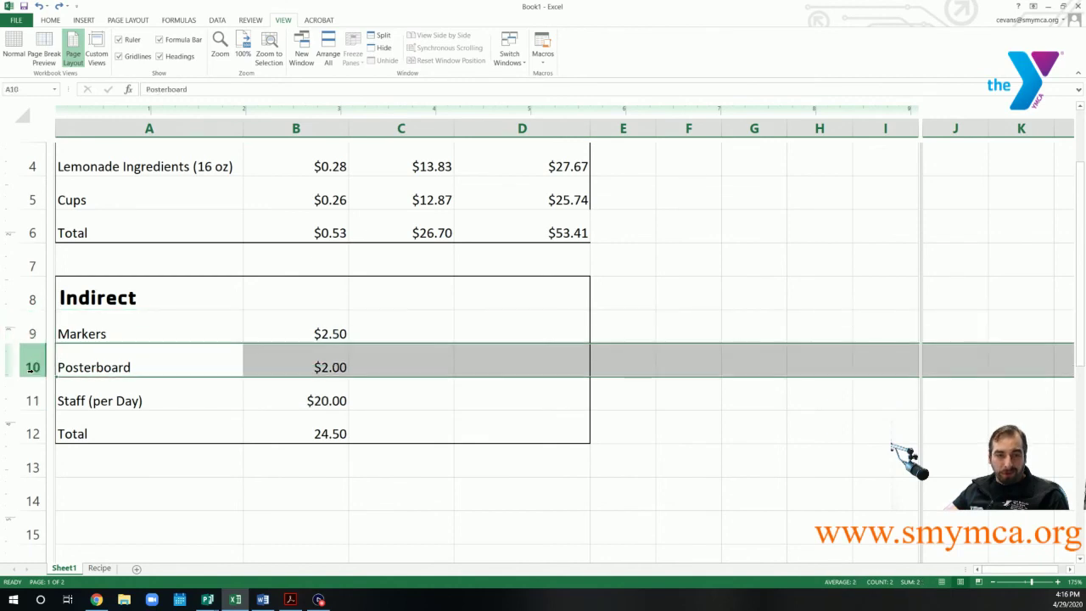
- Inspect the Net Indirect + Direct formula in B26 and highlight the 50 Unit column of the income tables
{"action": "scroll", "coordinate": [344, 509], "scroll_direction": "down", "scroll_amount": 3}
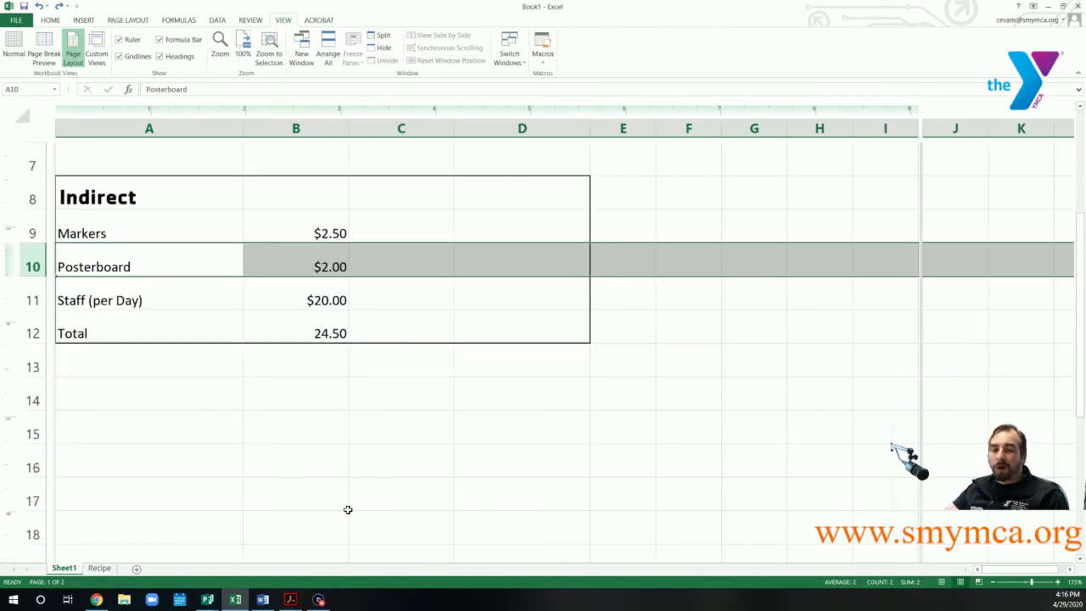
{"action": "scroll", "coordinate": [343, 510], "scroll_direction": "down", "scroll_amount": 2}
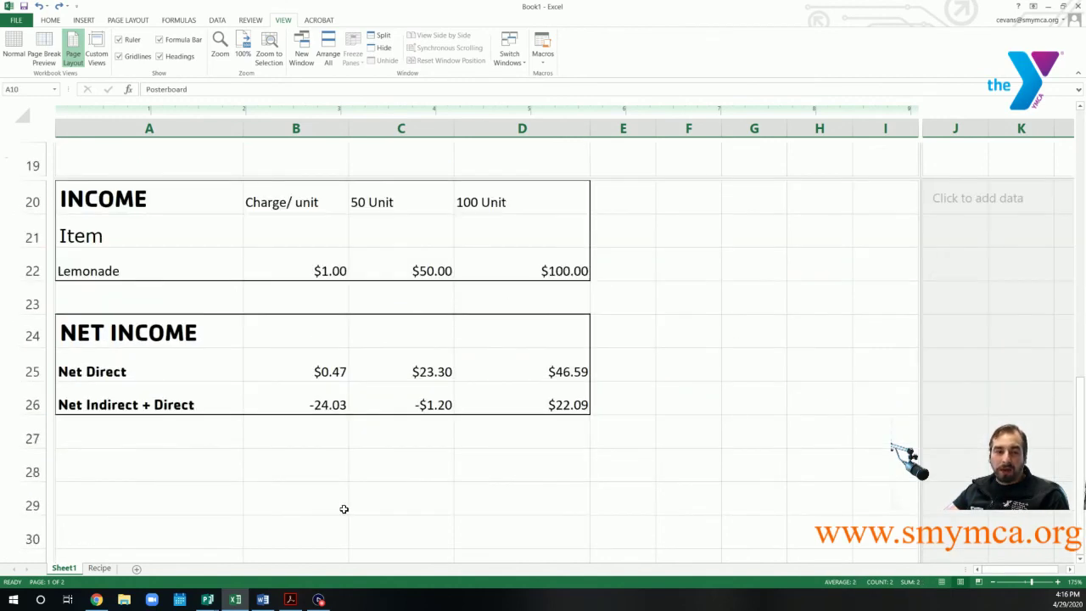
{"action": "left_click", "coordinate": [328, 406]}
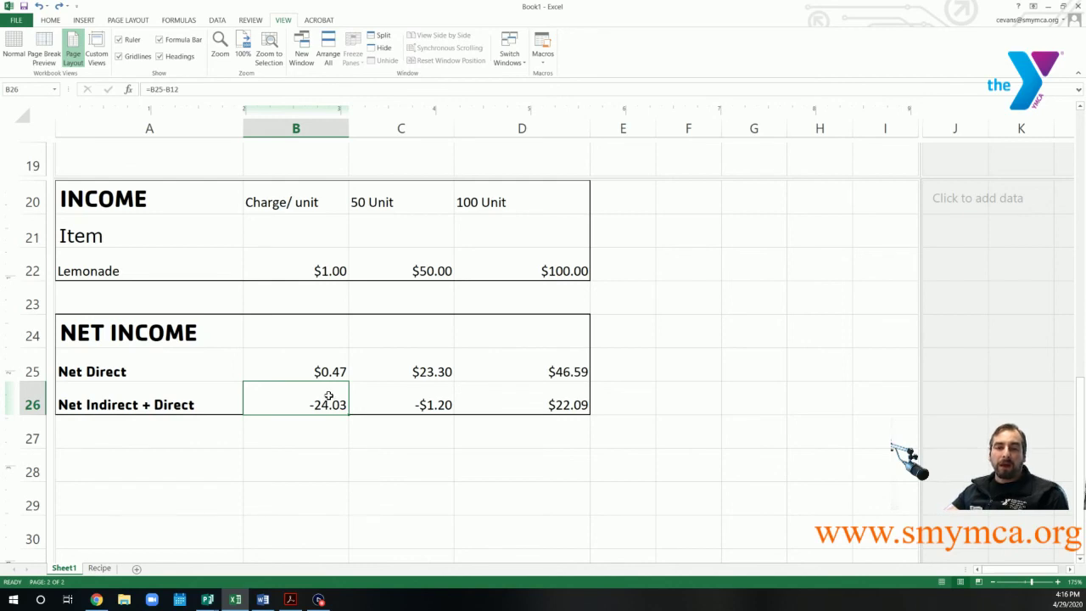
{"action": "left_click", "coordinate": [432, 118]}
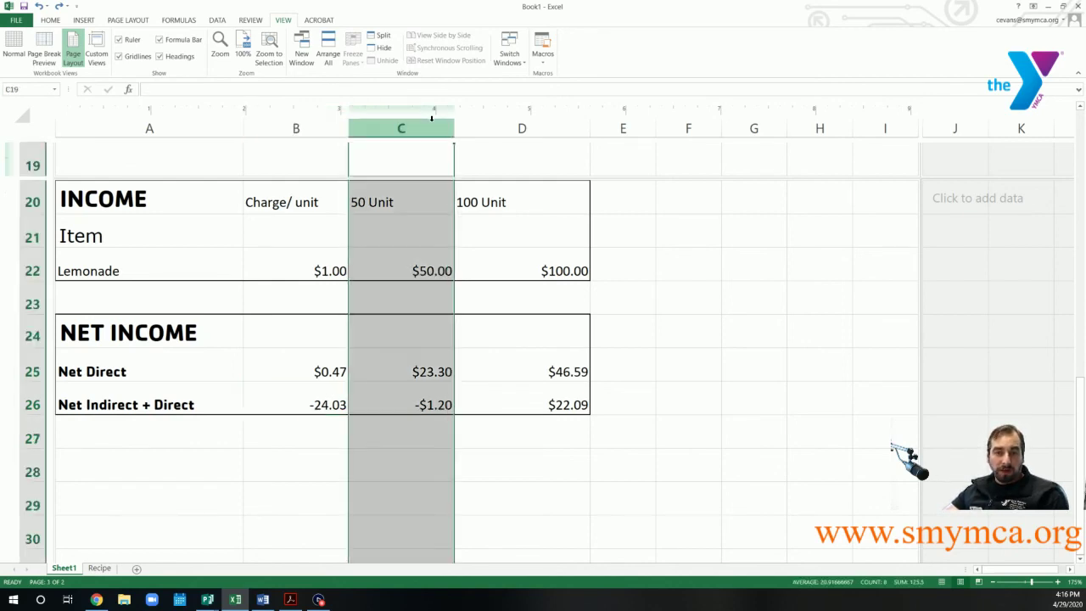
{"action": "left_click", "coordinate": [522, 506]}
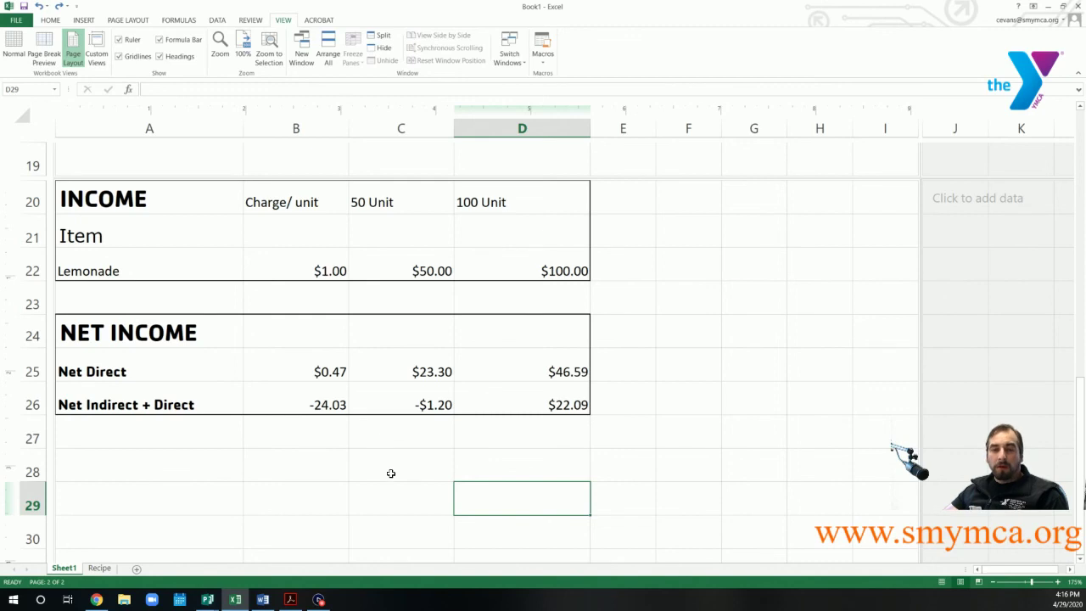
- Set the Staff (per Day) cost in B11 of the Indirect expenses table to 0
{"action": "scroll", "coordinate": [391, 474], "scroll_direction": "up", "scroll_amount": 1}
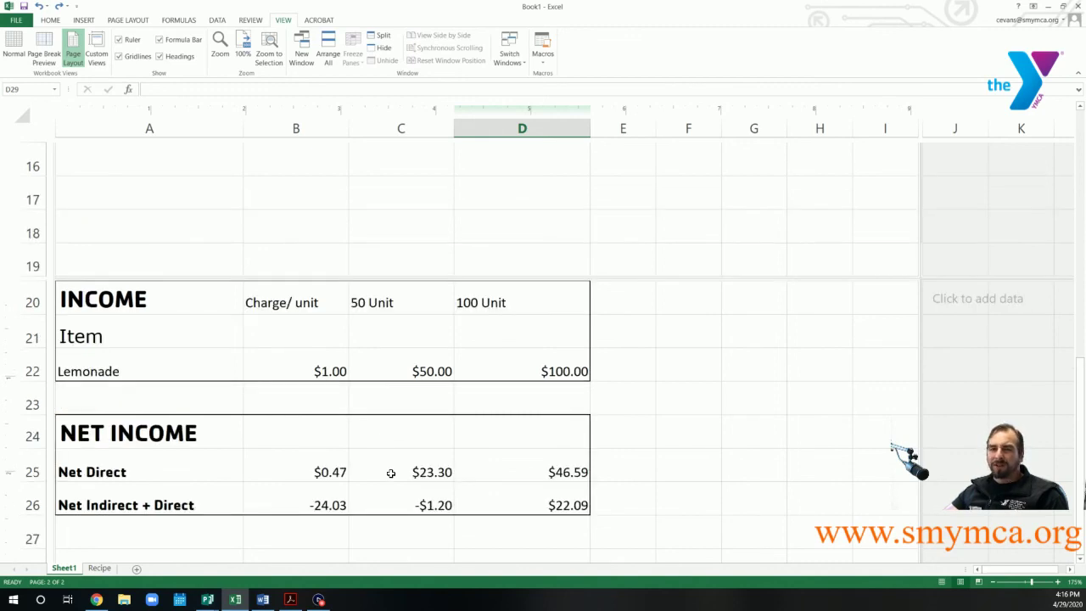
{"action": "scroll", "coordinate": [391, 473], "scroll_direction": "up", "scroll_amount": 4}
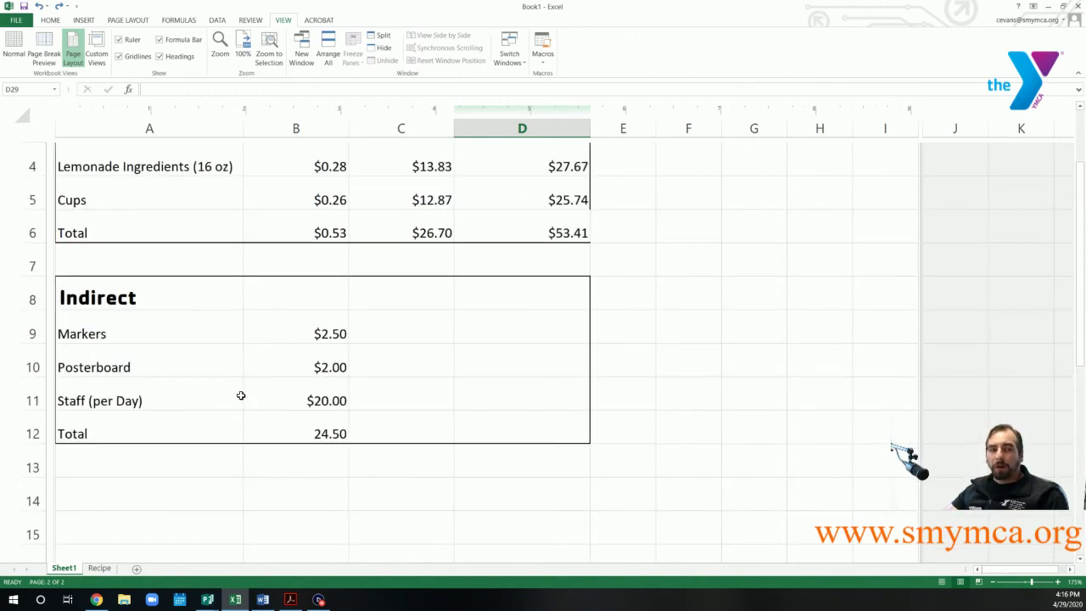
{"action": "scroll", "coordinate": [266, 410], "scroll_direction": "up", "scroll_amount": 1}
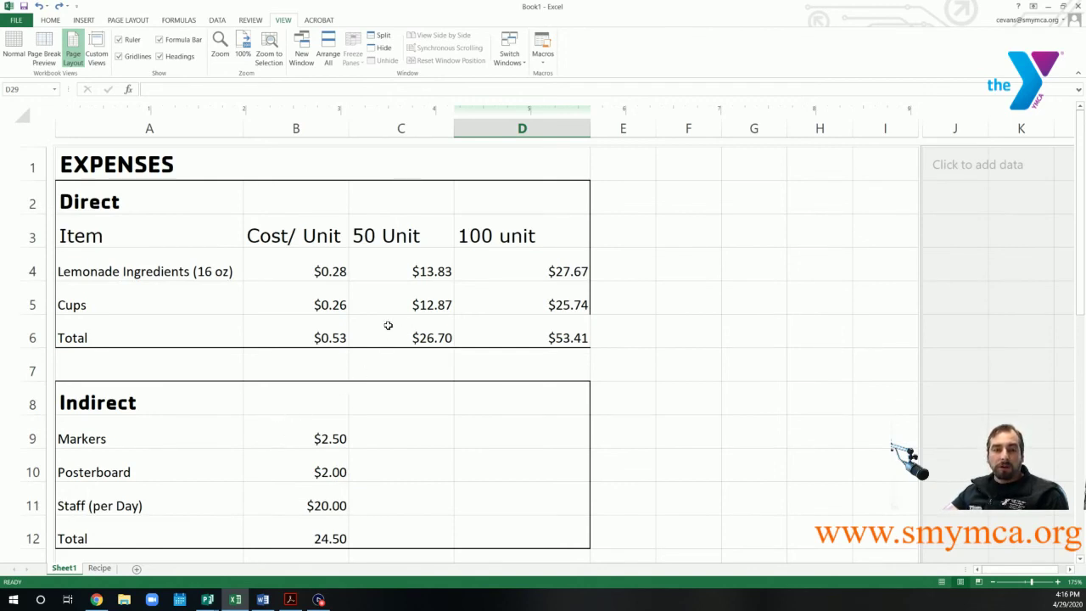
{"action": "scroll", "coordinate": [293, 413], "scroll_direction": "down", "scroll_amount": 1}
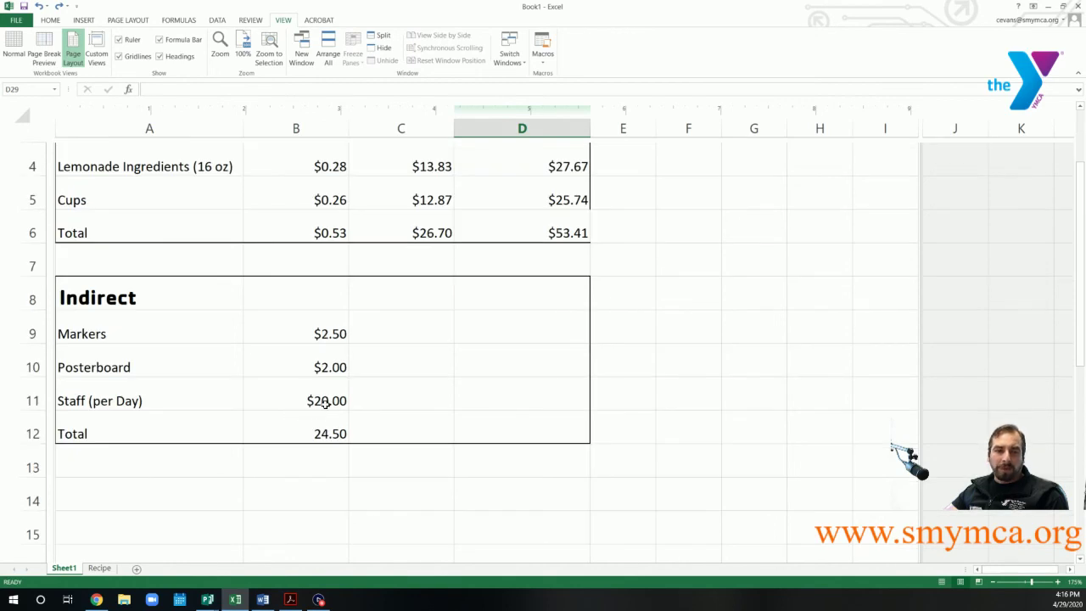
{"action": "left_click", "coordinate": [325, 404]}
{"action": "type", "text": "20"}
{"action": "double_click", "coordinate": [337, 405]}
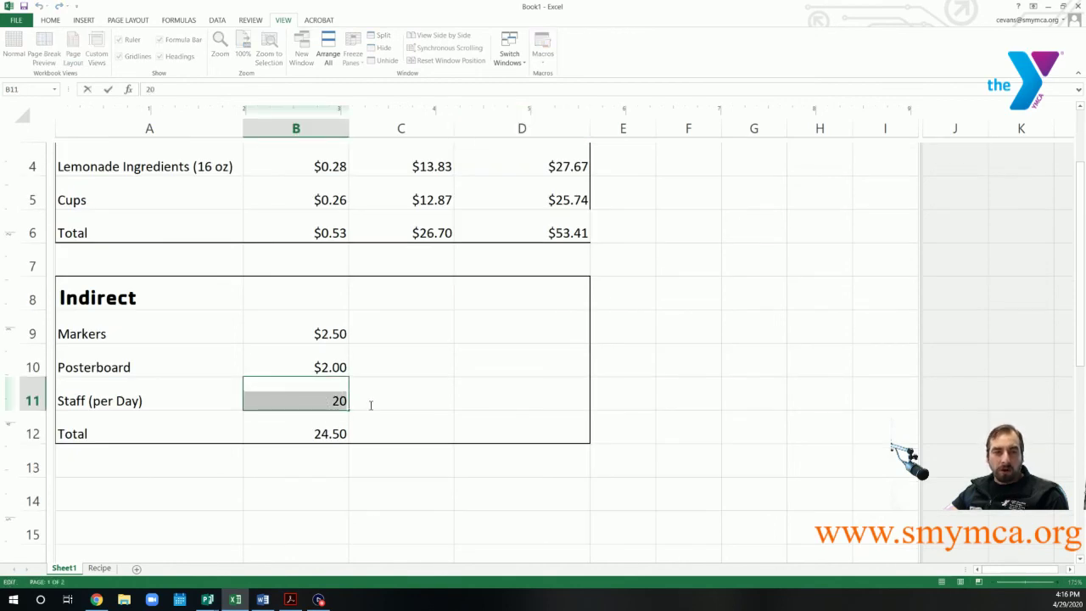
{"action": "key", "text": "BackSpace"}
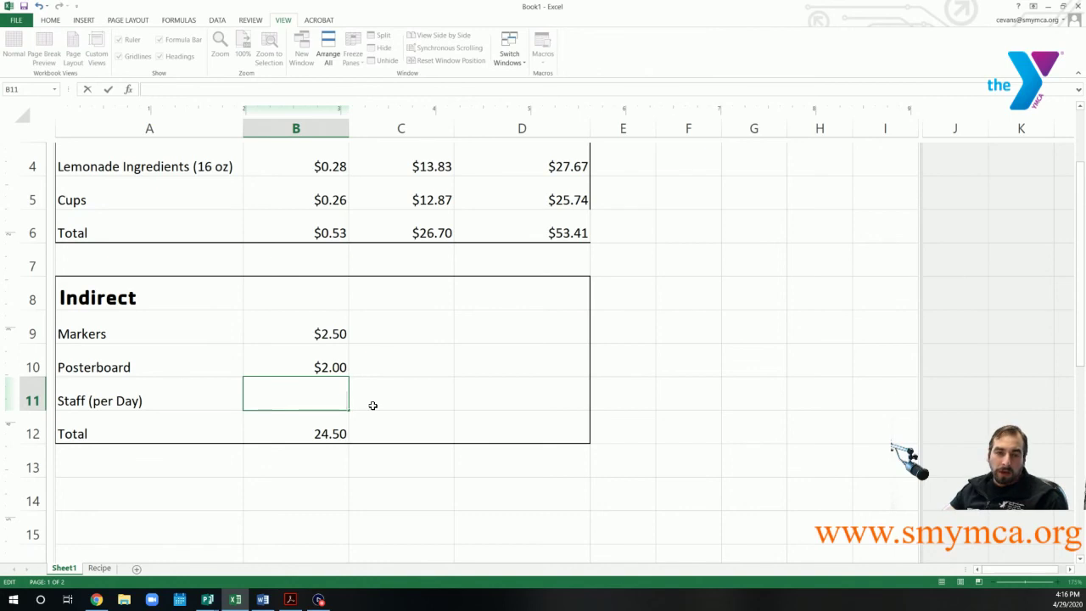
{"action": "type", "text": "0"}
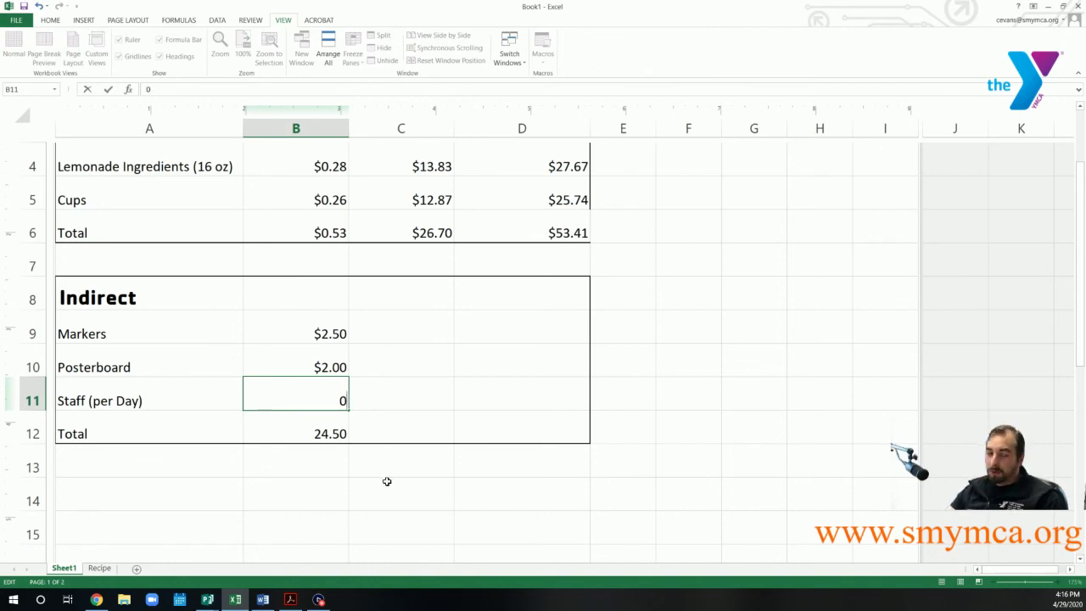
{"action": "left_click", "coordinate": [386, 482]}
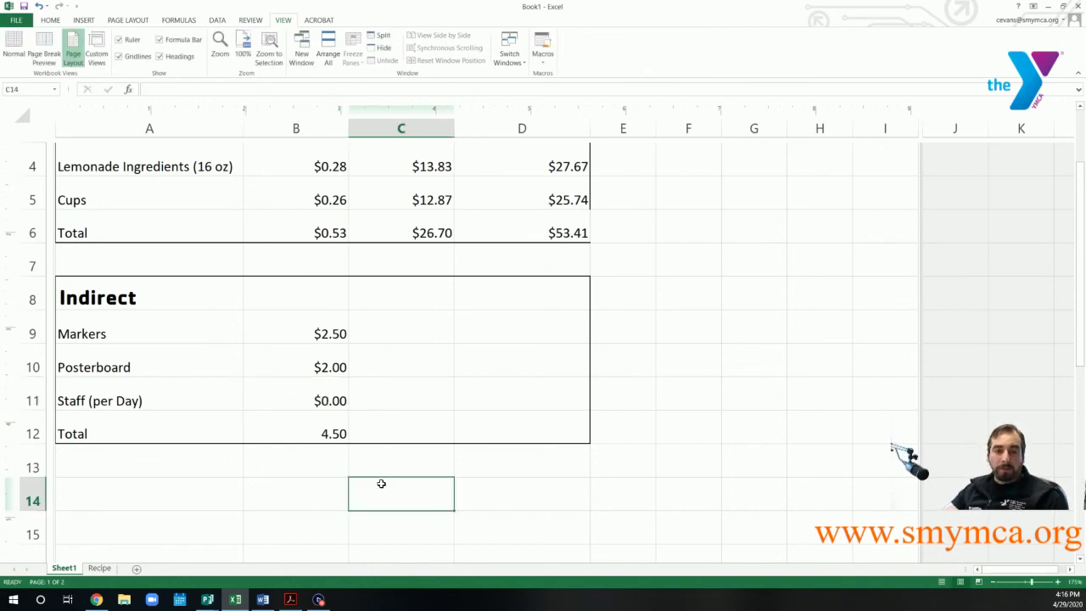
- Review the NET INCOME table's Net Direct and Net Indirect + Direct rows for one unit, 50 units and 100 units
{"action": "scroll", "coordinate": [379, 483], "scroll_direction": "down", "scroll_amount": 1}
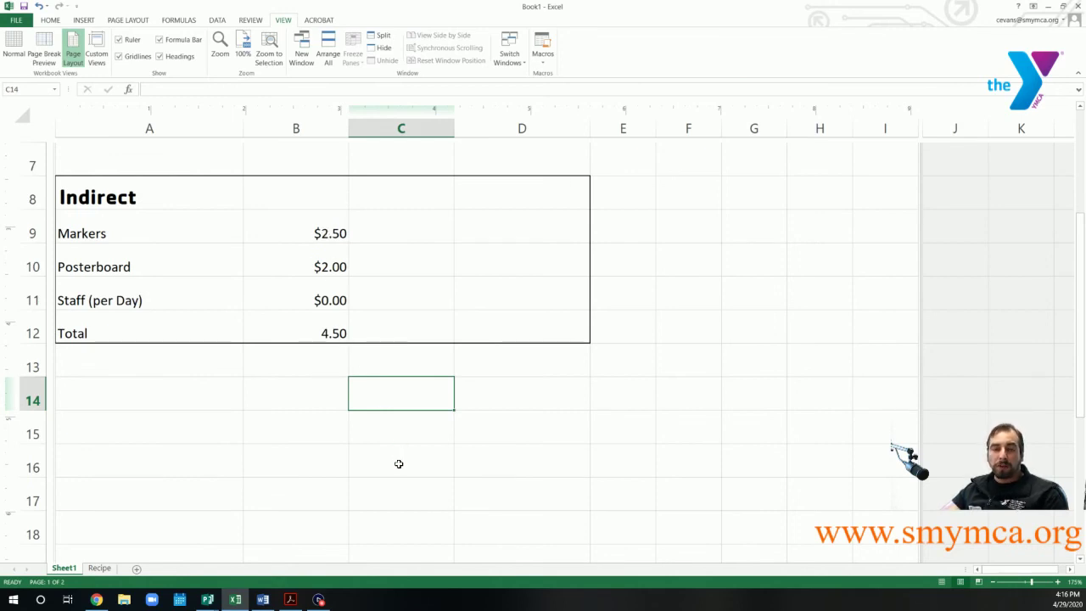
{"action": "scroll", "coordinate": [398, 464], "scroll_direction": "down", "scroll_amount": 1}
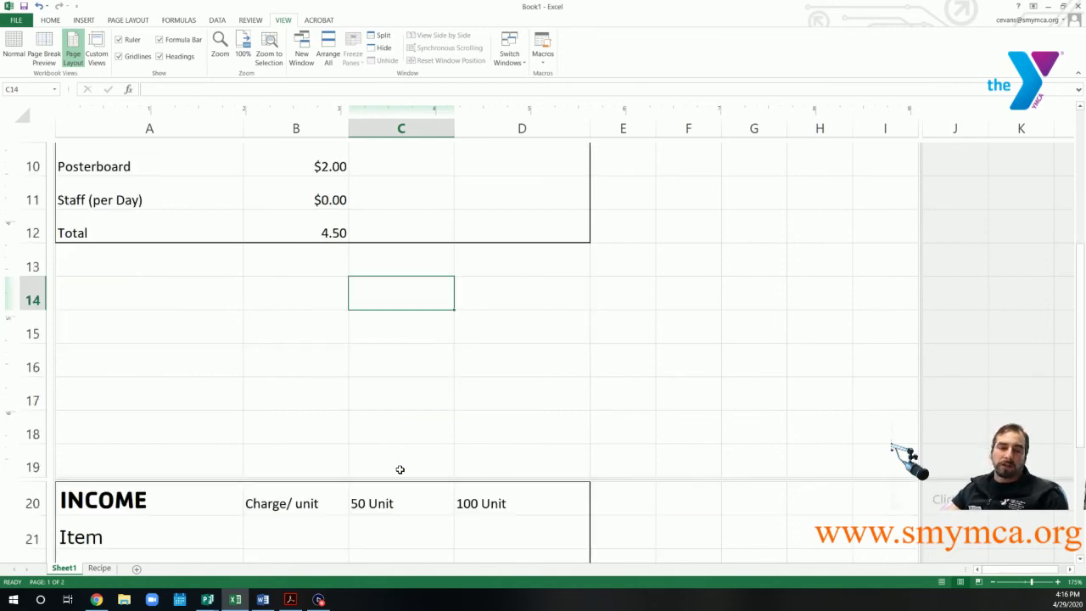
{"action": "scroll", "coordinate": [399, 470], "scroll_direction": "down", "scroll_amount": 1}
{"action": "scroll", "coordinate": [399, 471], "scroll_direction": "down", "scroll_amount": 1}
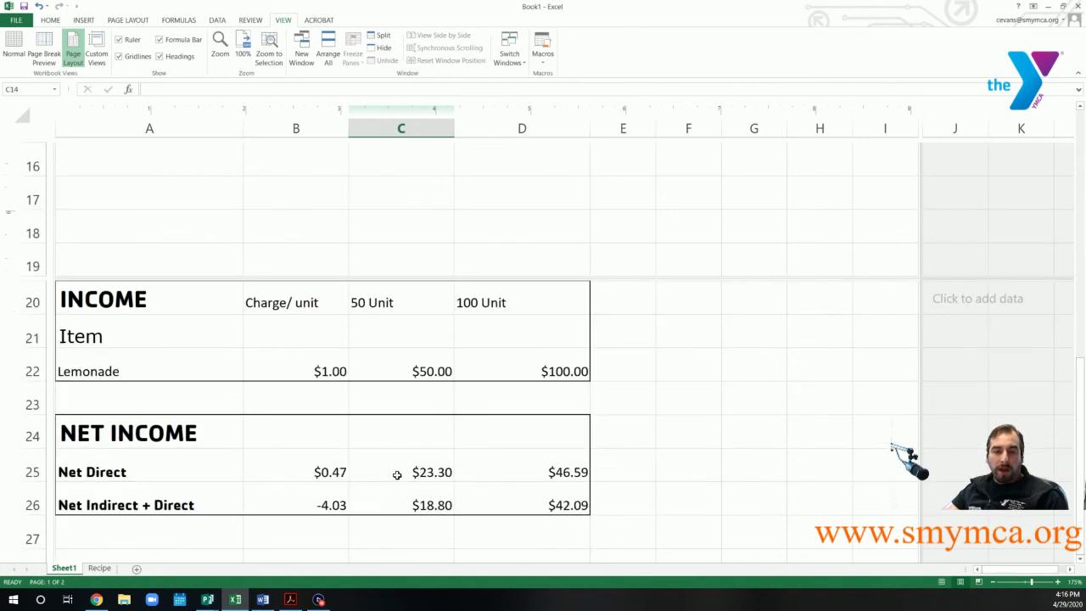
{"action": "scroll", "coordinate": [397, 475], "scroll_direction": "down", "scroll_amount": 1}
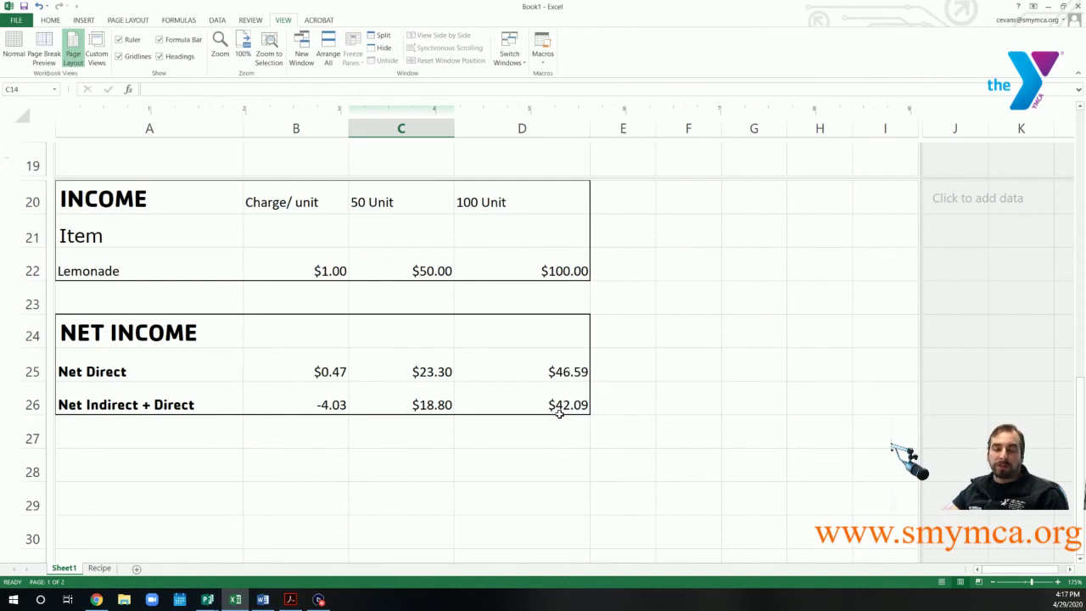
{"action": "scroll", "coordinate": [487, 390], "scroll_direction": "up", "scroll_amount": 1}
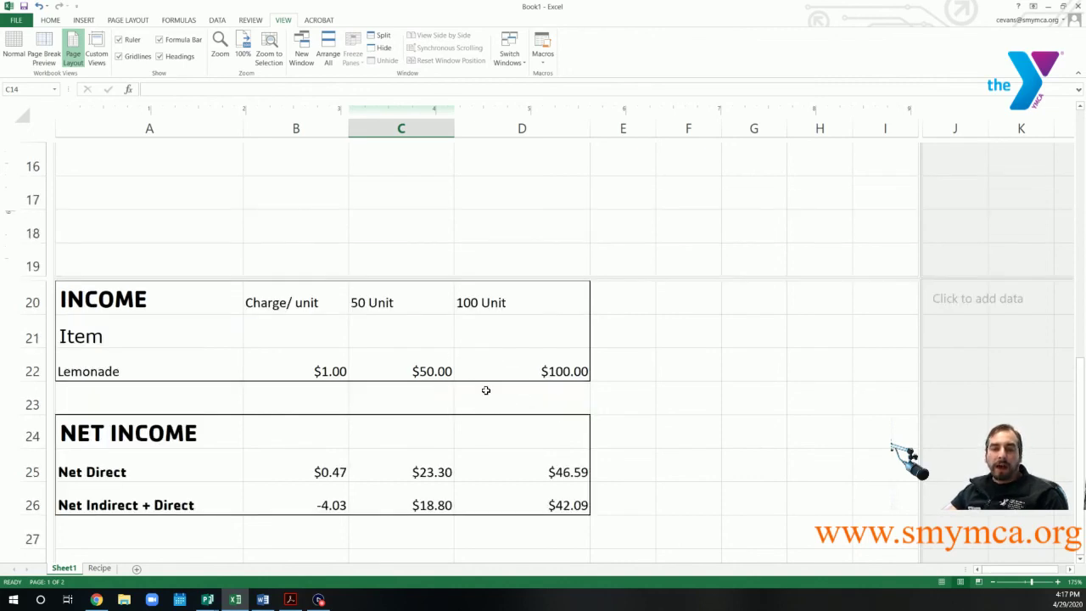
{"action": "scroll", "coordinate": [475, 418], "scroll_direction": "down", "scroll_amount": 1}
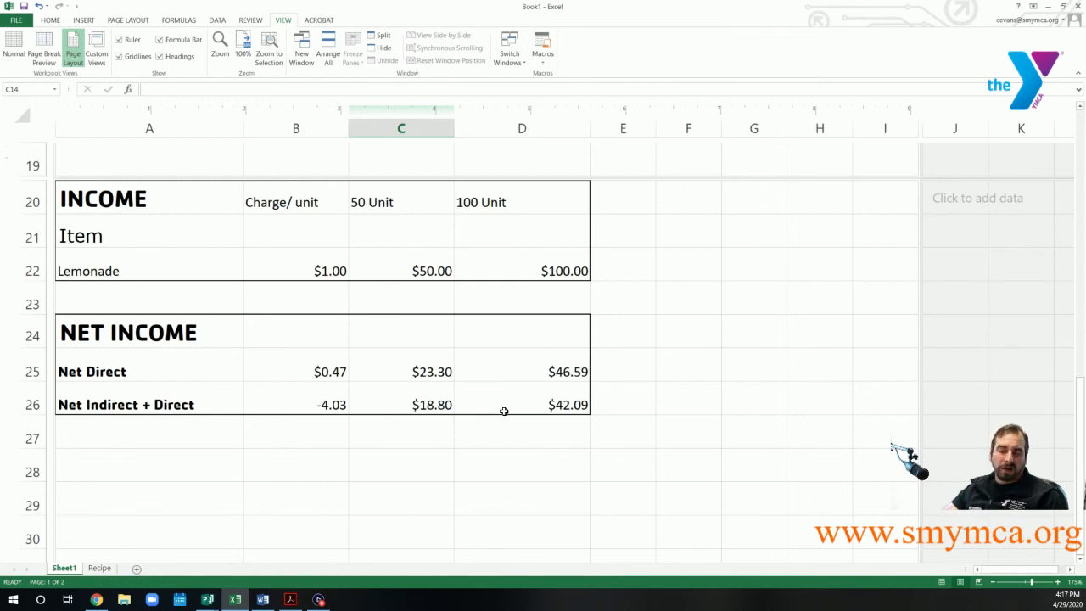
- Set the Staff (per Day) cost in B11 of the Indirect expenses table to 20
{"action": "scroll", "coordinate": [509, 412], "scroll_direction": "up", "scroll_amount": 1}
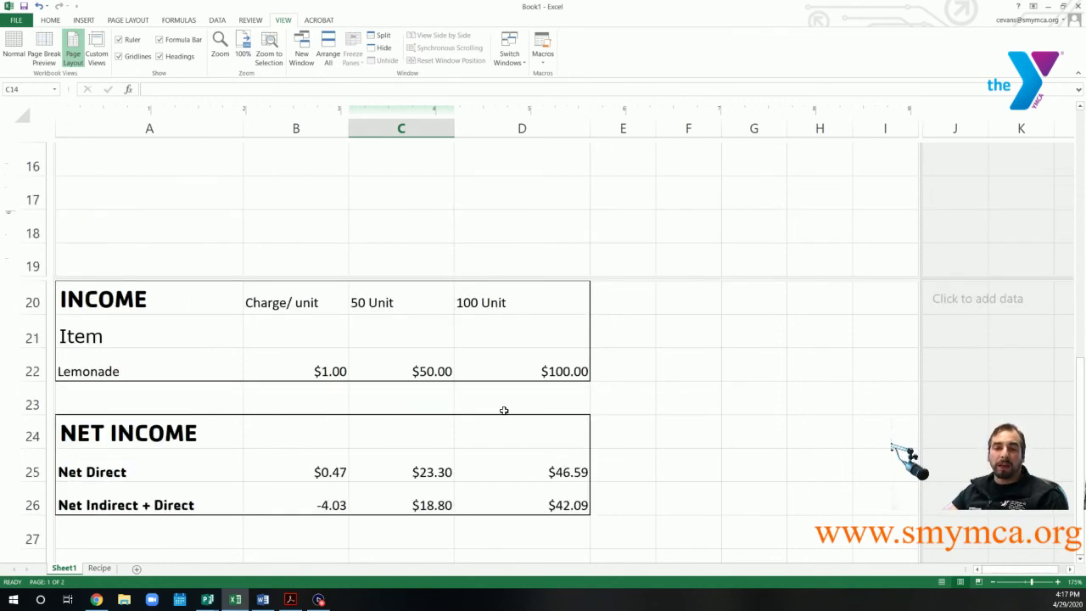
{"action": "scroll", "coordinate": [513, 398], "scroll_direction": "down", "scroll_amount": 1}
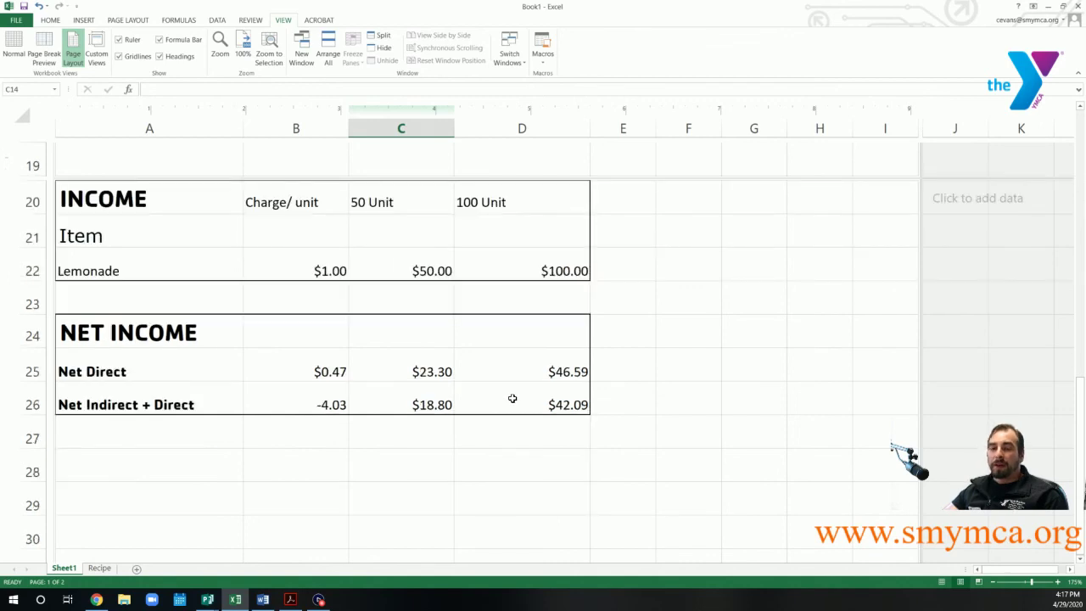
{"action": "scroll", "coordinate": [512, 398], "scroll_direction": "up", "scroll_amount": 1}
{"action": "scroll", "coordinate": [512, 398], "scroll_direction": "up", "scroll_amount": 4}
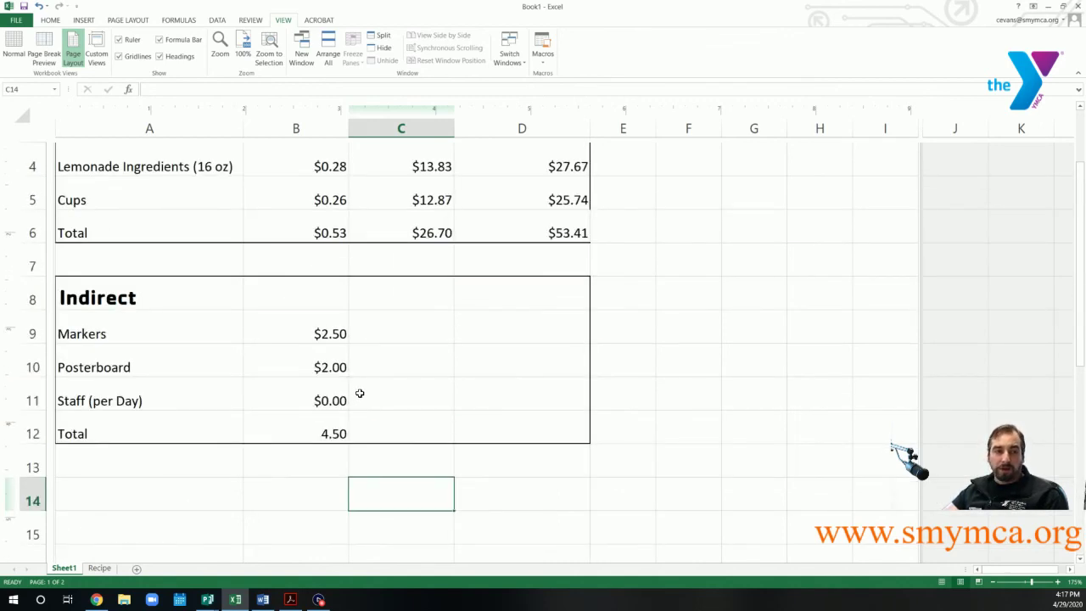
{"action": "scroll", "coordinate": [359, 394], "scroll_direction": "up", "scroll_amount": 1}
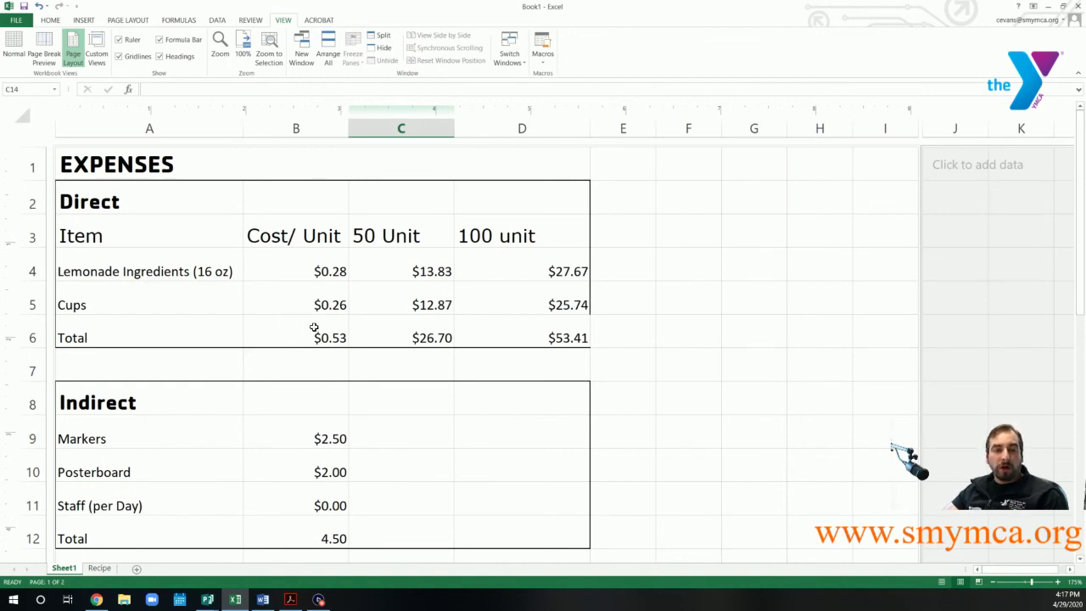
{"action": "scroll", "coordinate": [314, 327], "scroll_direction": "down", "scroll_amount": 1}
{"action": "double_click", "coordinate": [327, 393]}
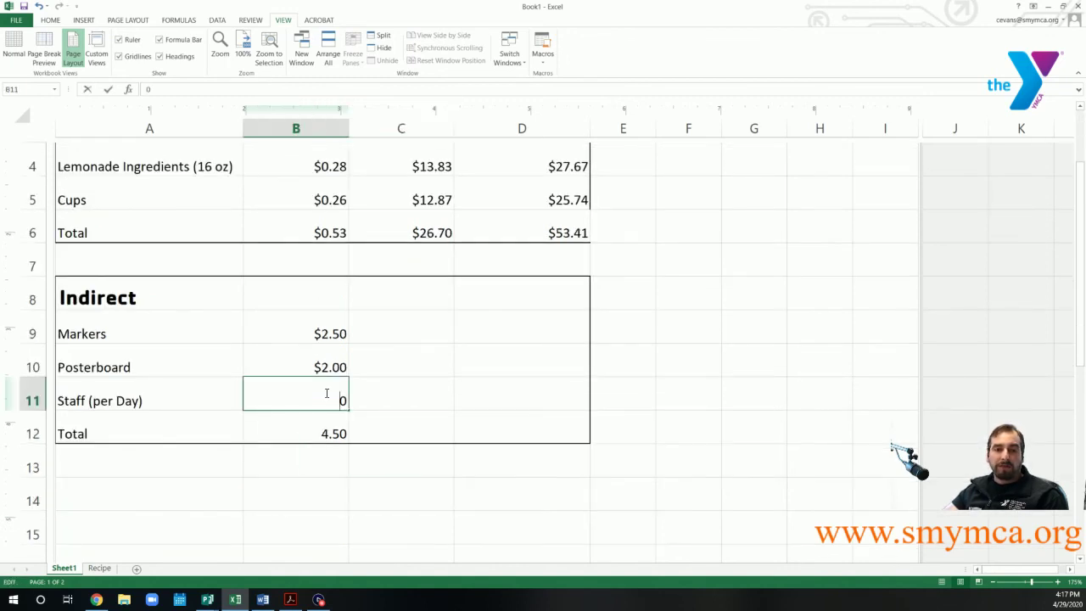
{"action": "left_click_drag", "start_coordinate": [327, 393], "coordinate": [368, 400]}
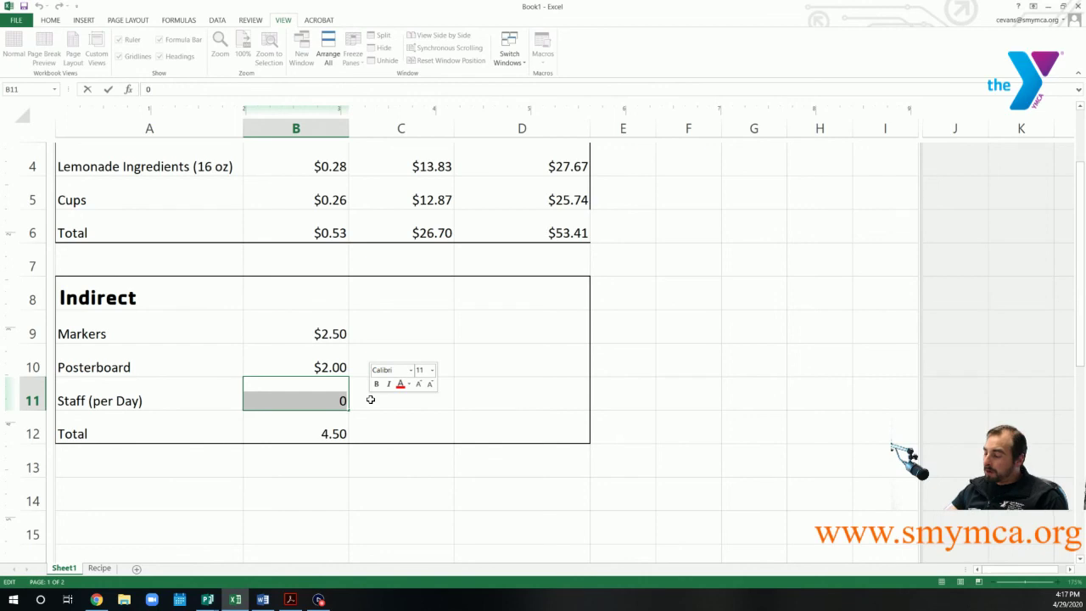
{"action": "type", "text": "20"}
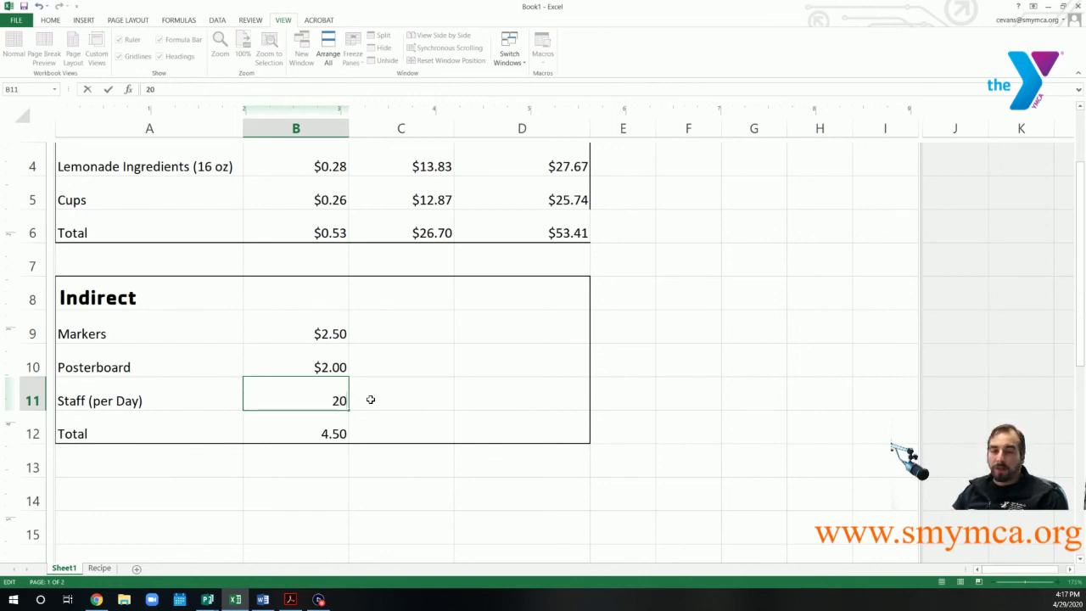
{"action": "left_click", "coordinate": [397, 496]}
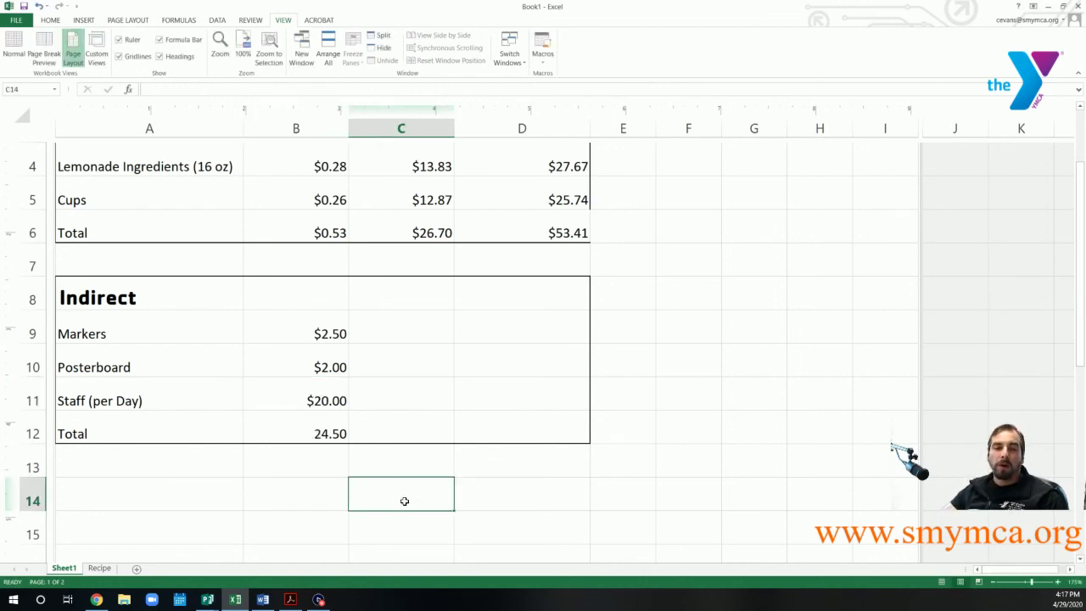
- Review the NET INCOME table with the staff cost included and inspect the 100 Unit Net Indirect + Direct formula in D26
{"action": "scroll", "coordinate": [401, 494], "scroll_direction": "down", "scroll_amount": 1}
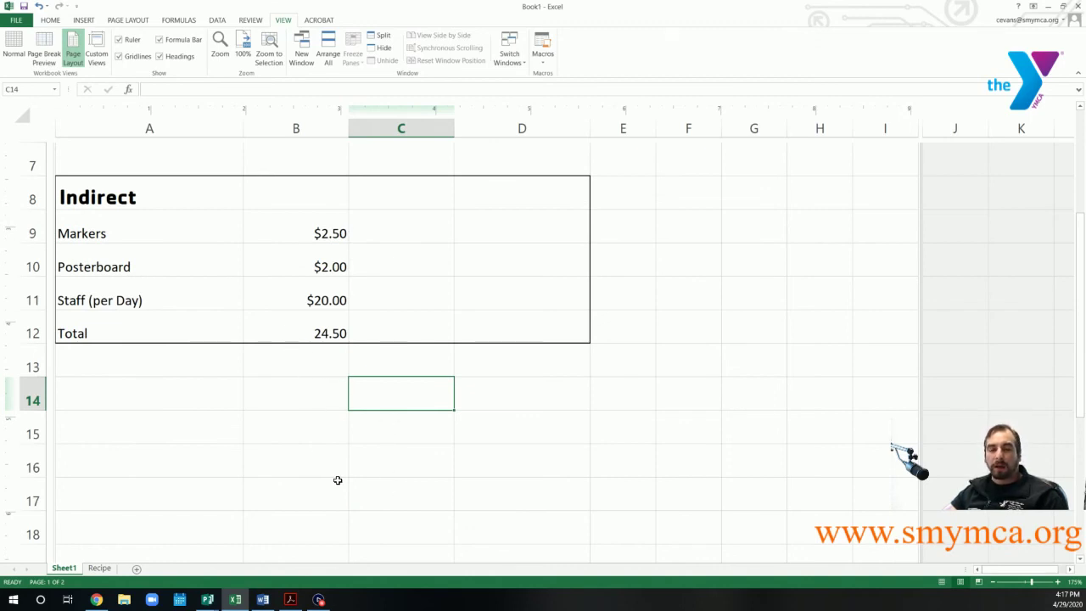
{"action": "scroll", "coordinate": [338, 481], "scroll_direction": "down", "scroll_amount": 1}
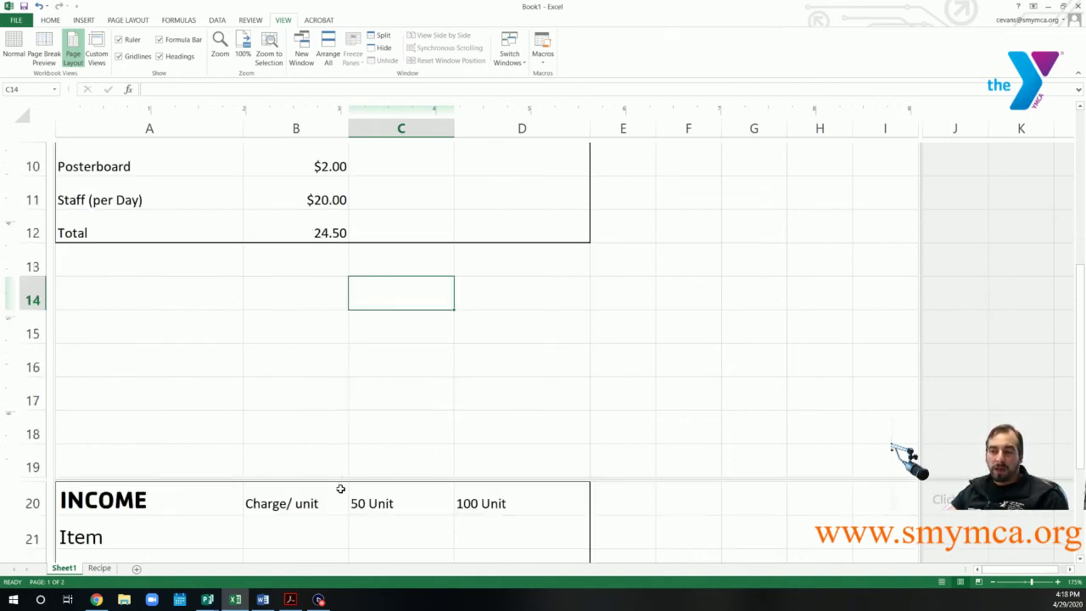
{"action": "scroll", "coordinate": [340, 491], "scroll_direction": "down", "scroll_amount": 3}
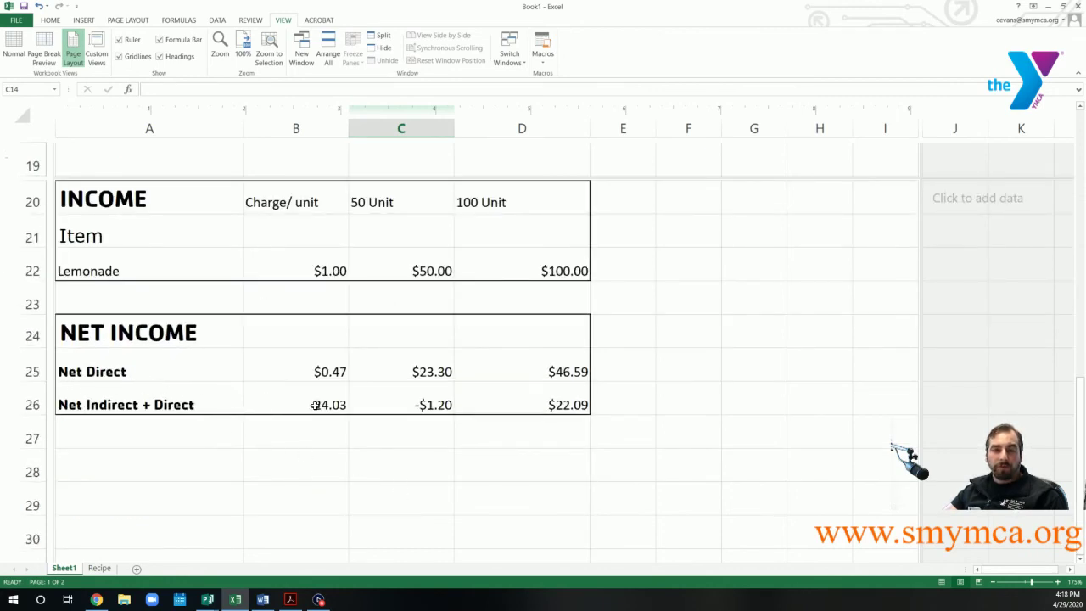
{"action": "double_click", "coordinate": [583, 409]}
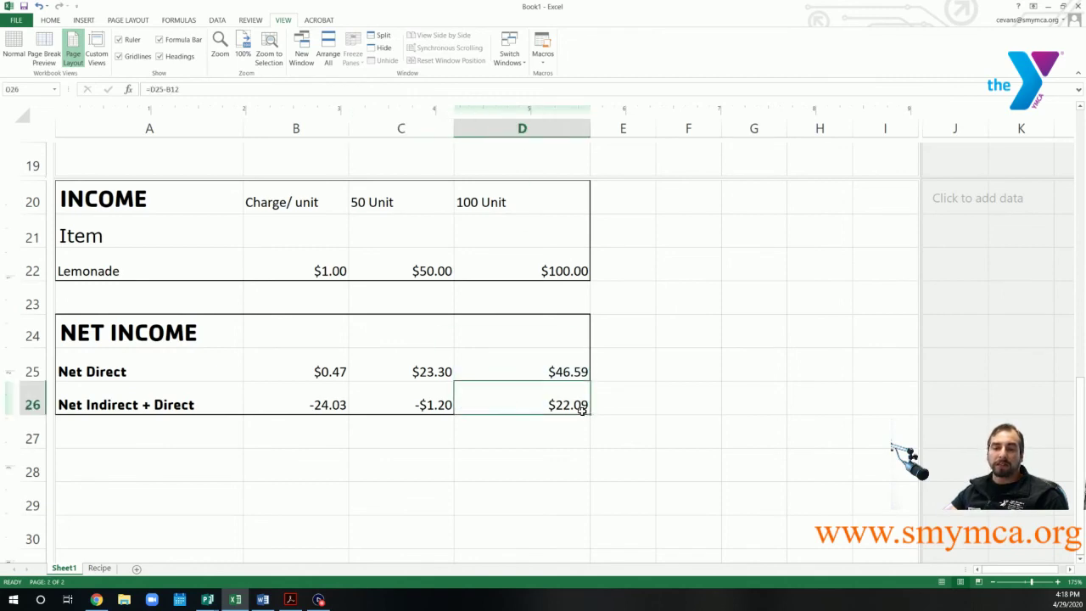
{"action": "left_click", "coordinate": [570, 489]}
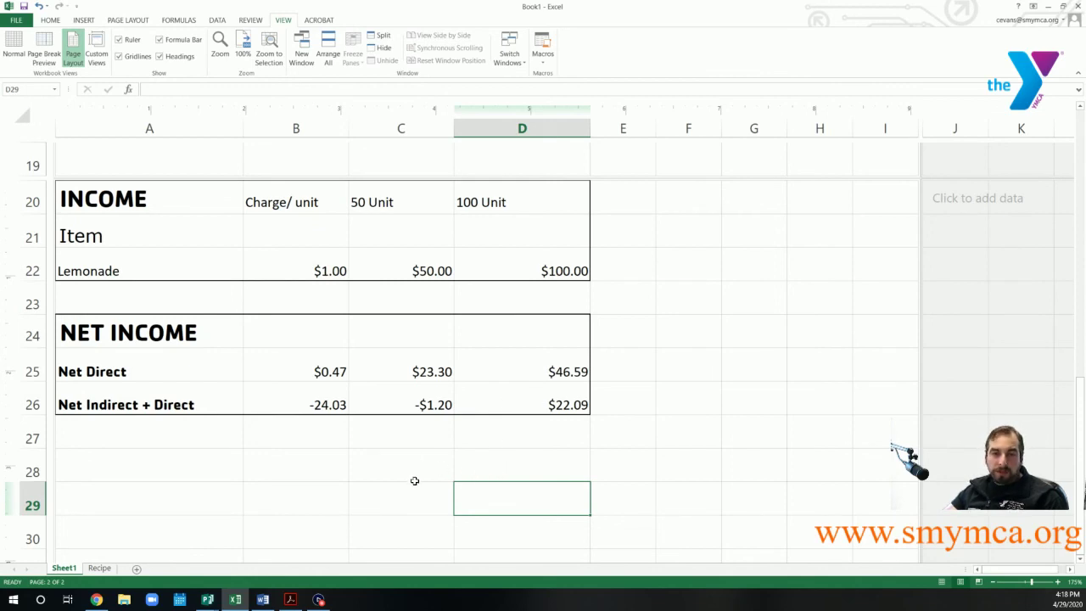
{"action": "scroll", "coordinate": [415, 482], "scroll_direction": "up", "scroll_amount": 1}
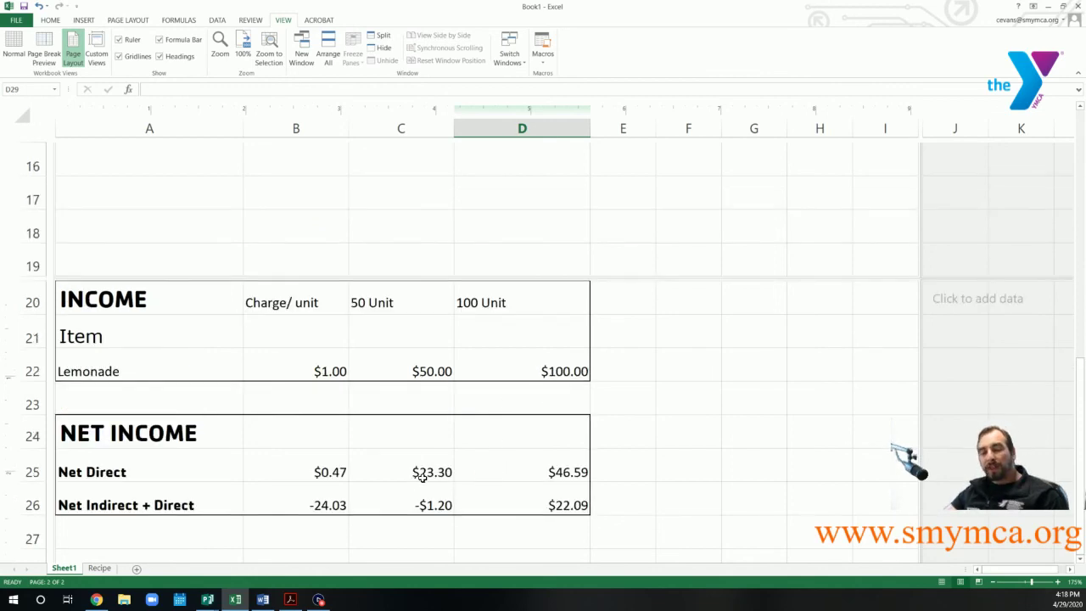
{"action": "scroll", "coordinate": [423, 478], "scroll_direction": "down", "scroll_amount": 1}
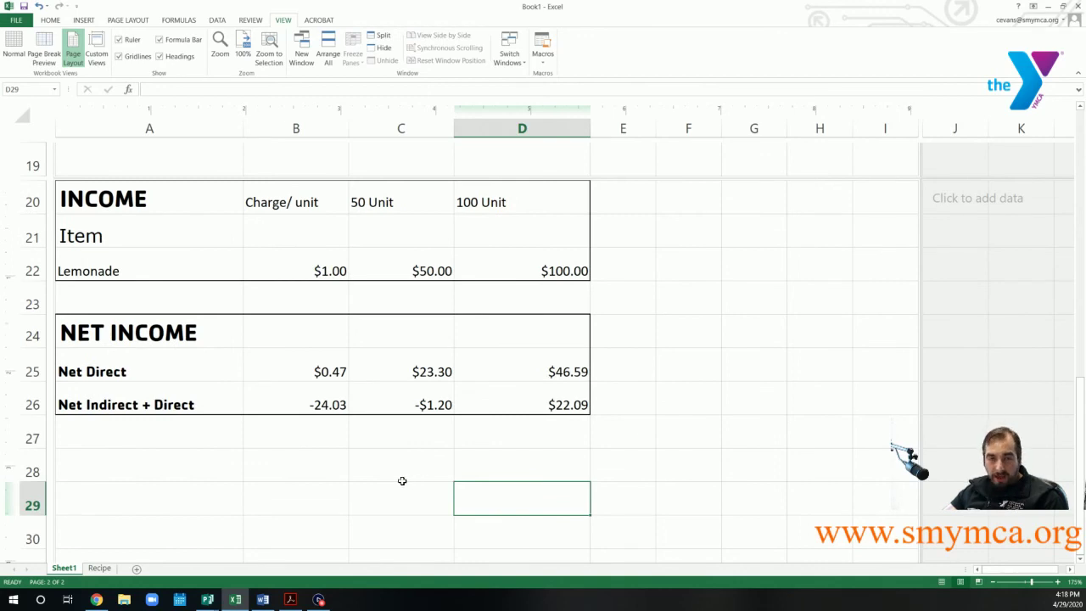
- Highlight the Posterboard row of the Indirect expenses table and inspect the formula behind its cost in B10
{"action": "scroll", "coordinate": [281, 439], "scroll_direction": "up", "scroll_amount": 2}
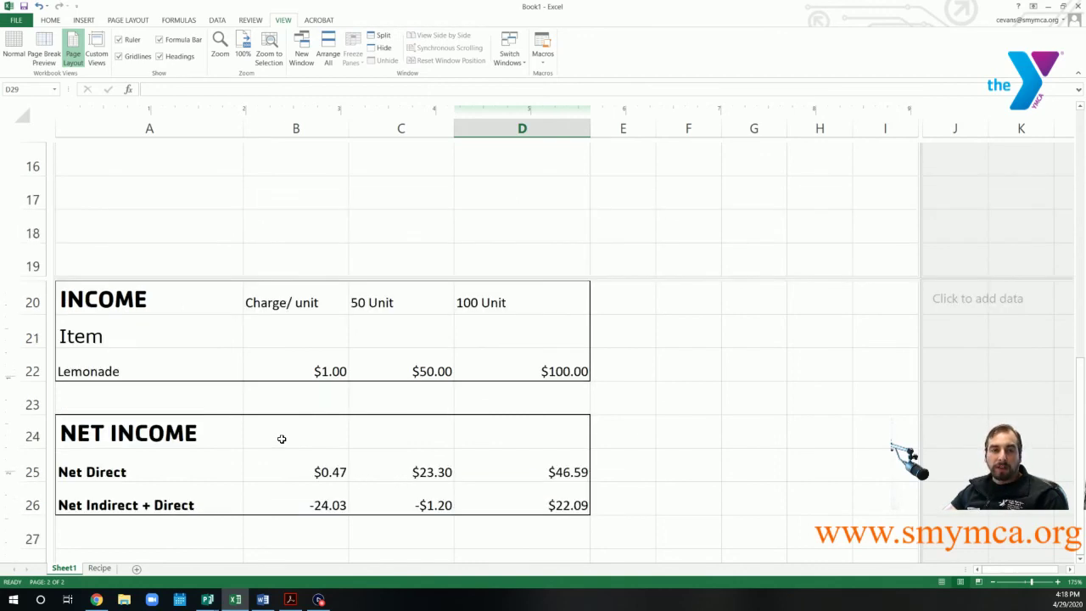
{"action": "scroll", "coordinate": [282, 438], "scroll_direction": "up", "scroll_amount": 1}
{"action": "scroll", "coordinate": [199, 356], "scroll_direction": "up", "scroll_amount": 1}
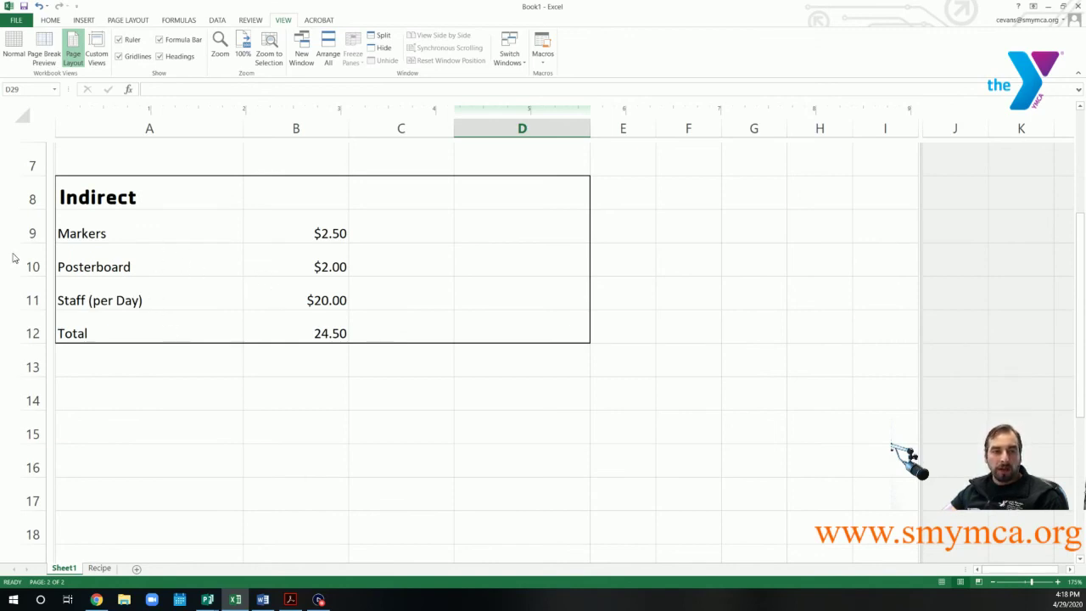
{"action": "mouse_move", "coordinate": [33, 270]}
{"action": "left_mouse_down"}
{"action": "mouse_move", "coordinate": [31, 235]}
{"action": "mouse_move", "coordinate": [32, 263]}
{"action": "left_mouse_up"}
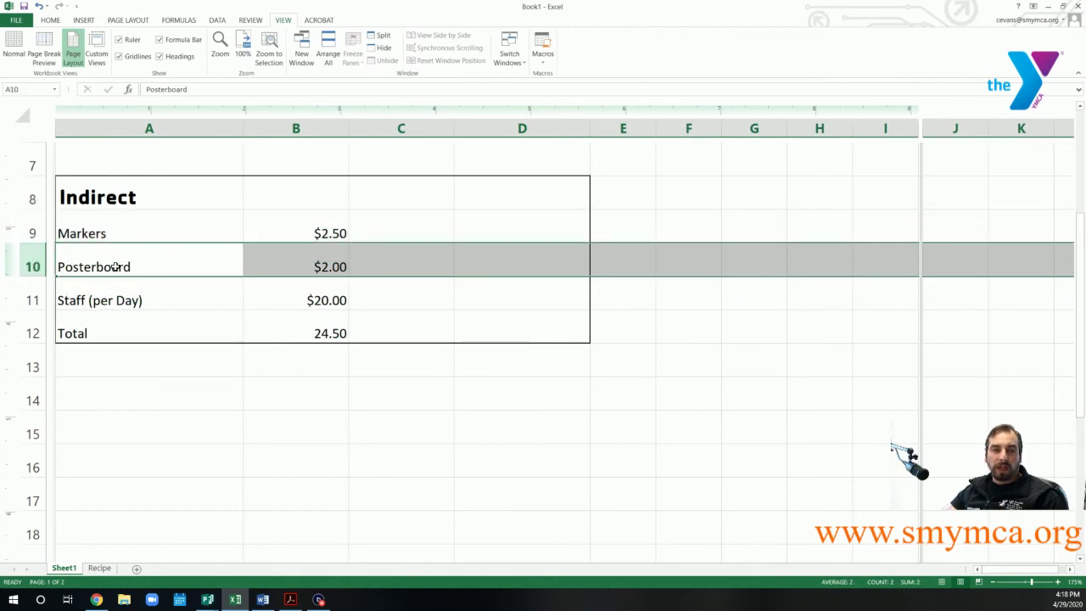
{"action": "double_click", "coordinate": [300, 263]}
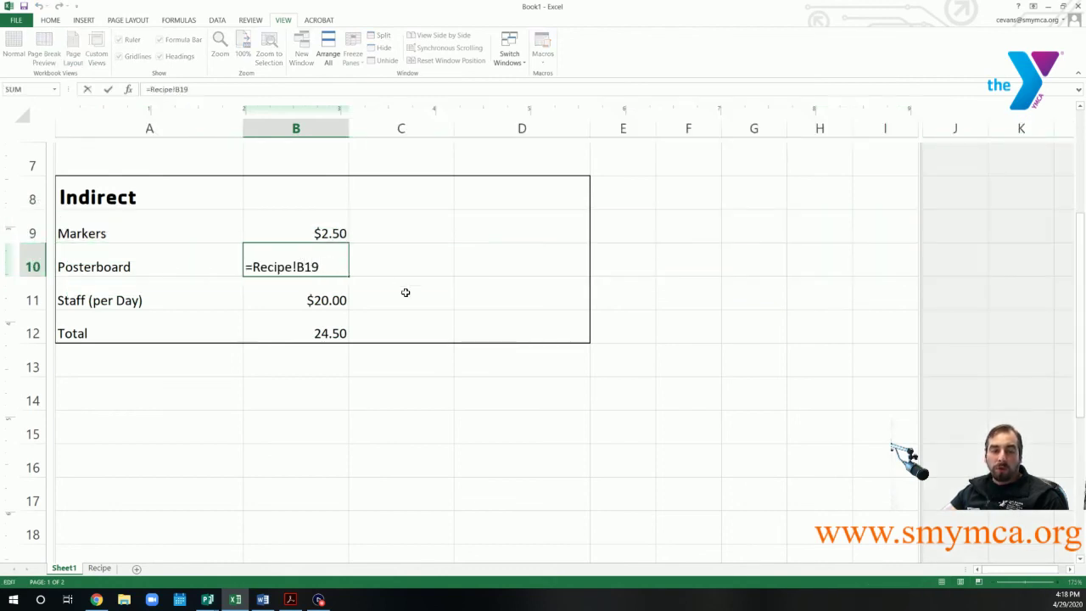
{"action": "left_click", "coordinate": [477, 432]}
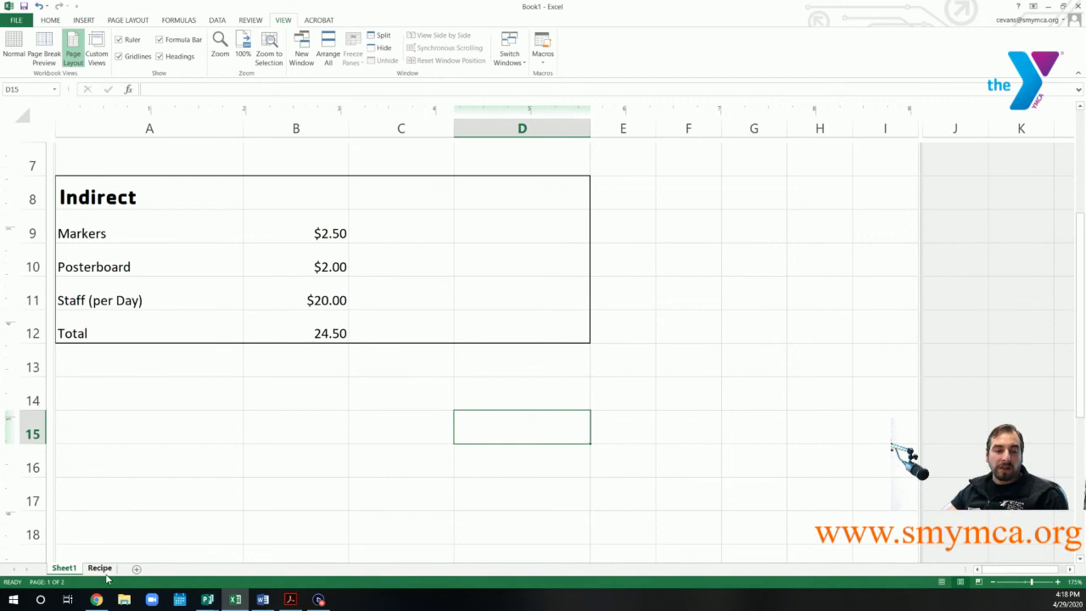
- On the Recipe sheet, set the Sign section's Markers cost in B18 and Poster board cost in B19 to 0
{"action": "left_click", "coordinate": [100, 568]}
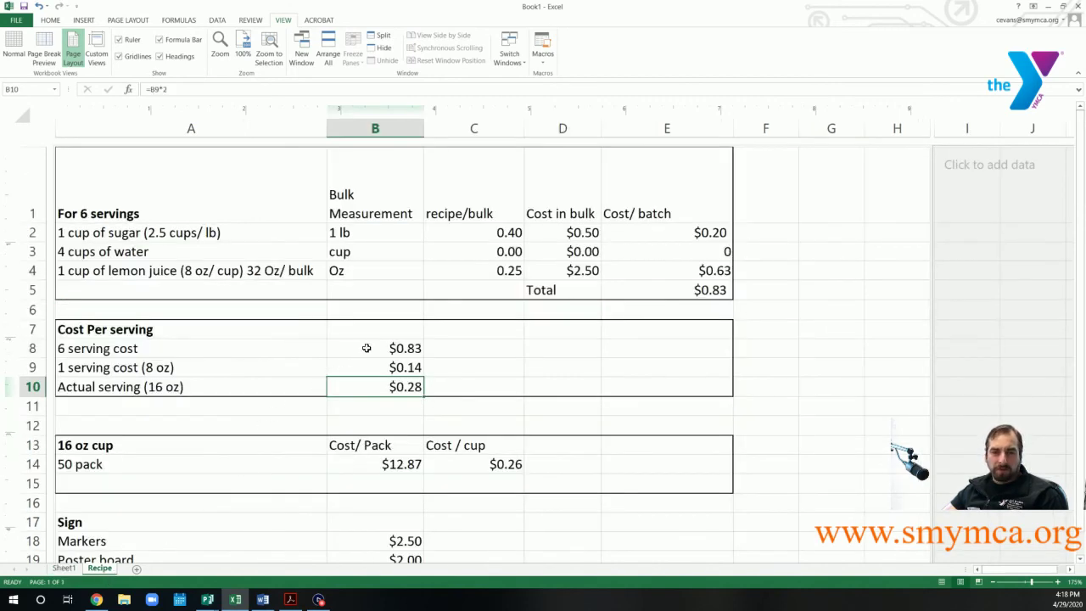
{"action": "scroll", "coordinate": [352, 390], "scroll_direction": "down", "scroll_amount": 1}
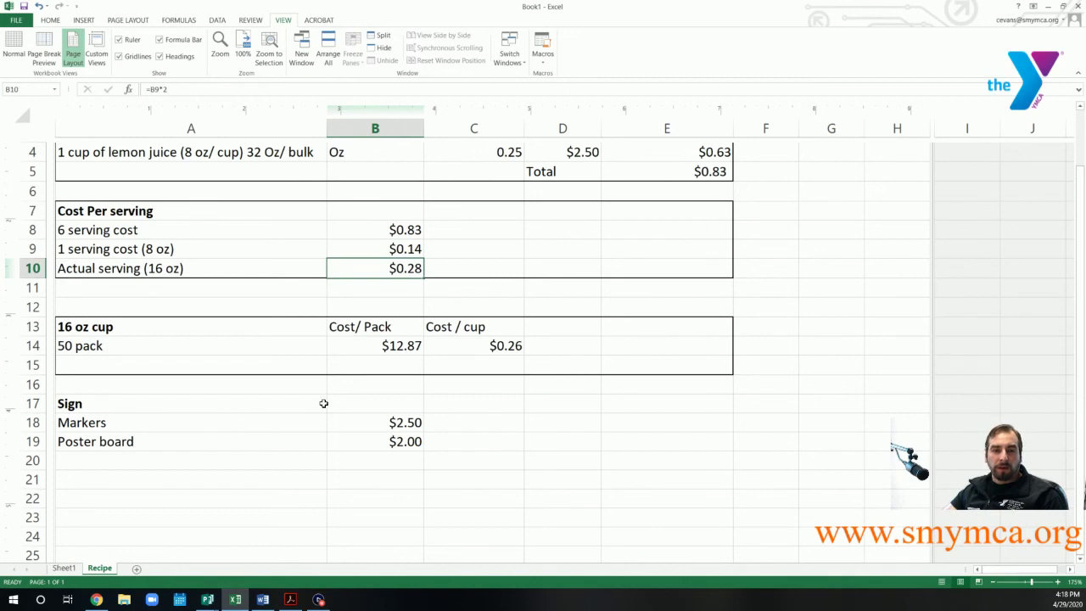
{"action": "double_click", "coordinate": [393, 422]}
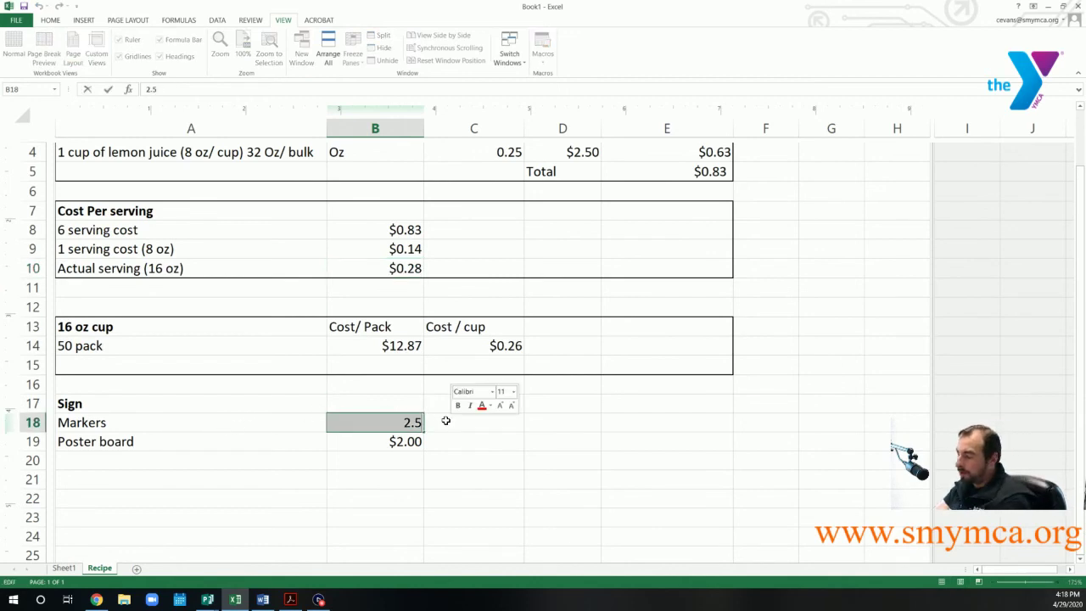
{"action": "type", "text": "0"}
{"action": "double_click", "coordinate": [393, 441]}
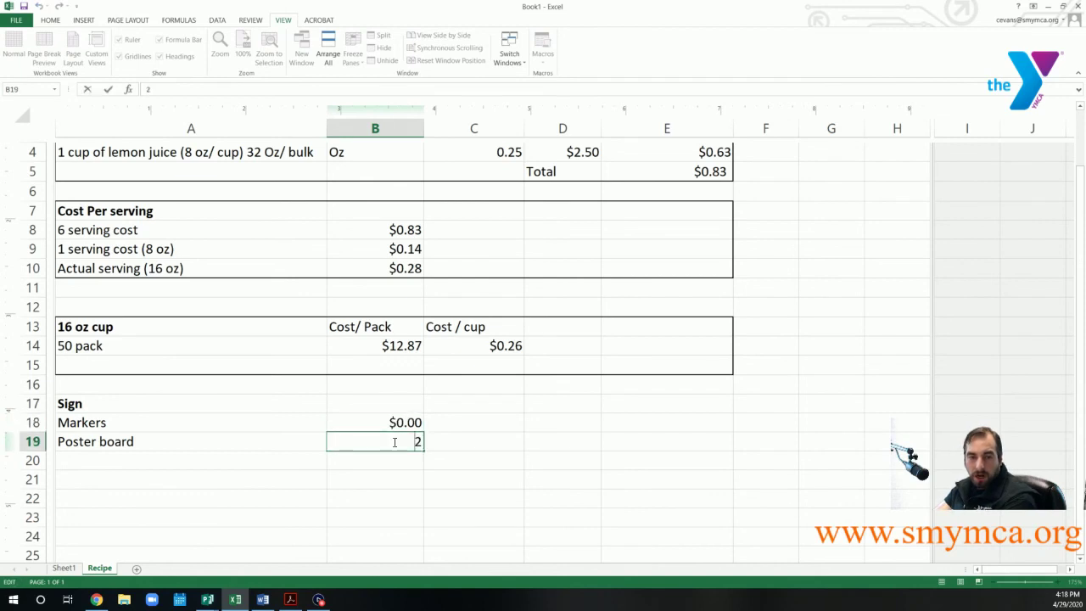
{"action": "left_click_drag", "start_coordinate": [393, 441], "coordinate": [441, 449]}
{"action": "type", "text": "0"}
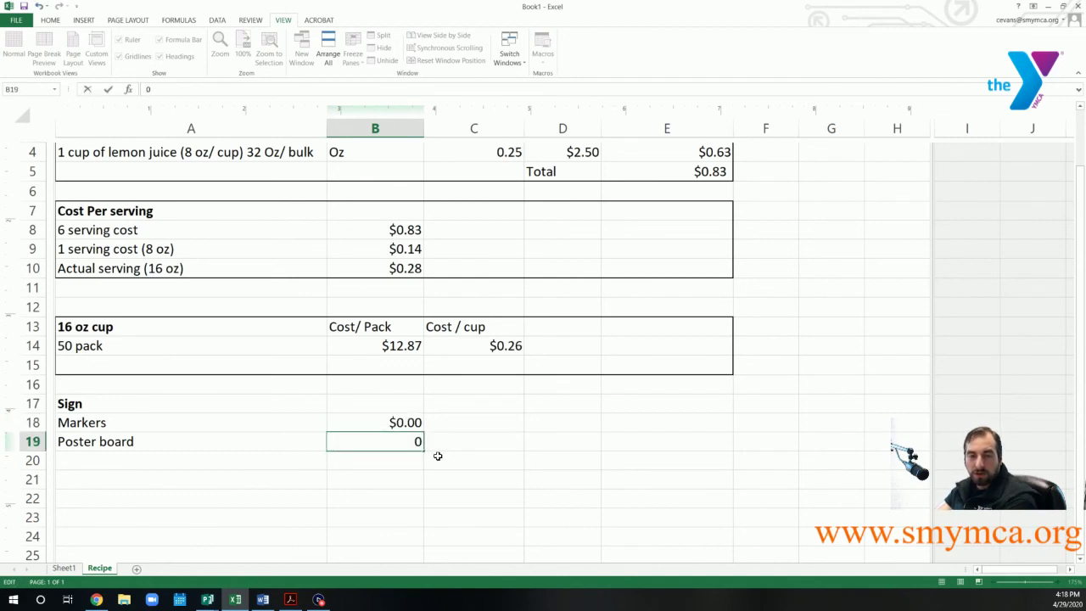
{"action": "key", "text": "Return"}
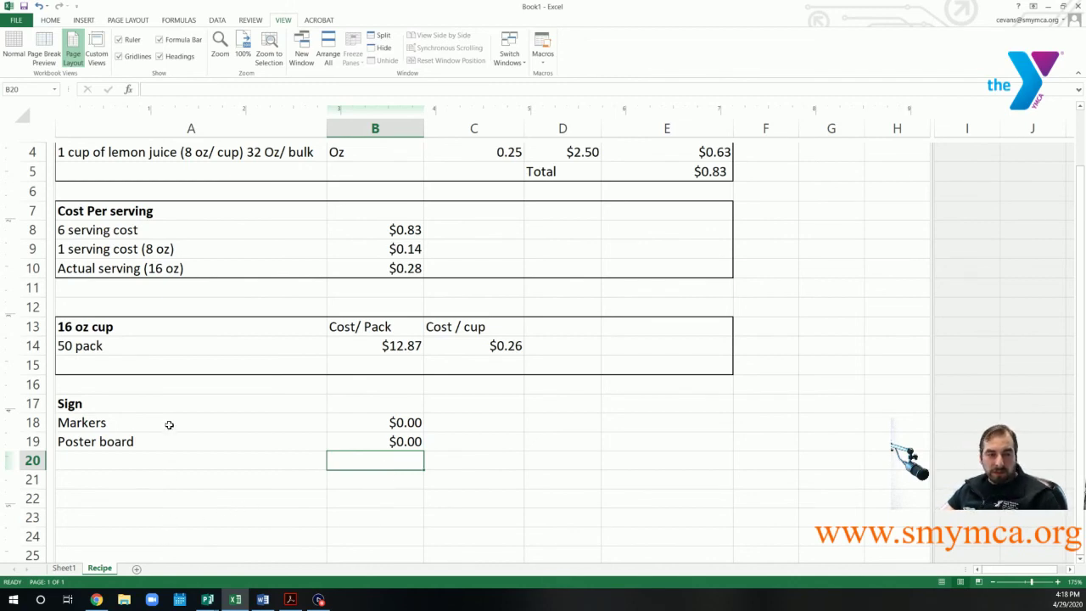
- Return to Sheet1 and check the Markers, Posterboard and Staff (per Day) costs in the Indirect expenses table
{"action": "left_click", "coordinate": [64, 568]}
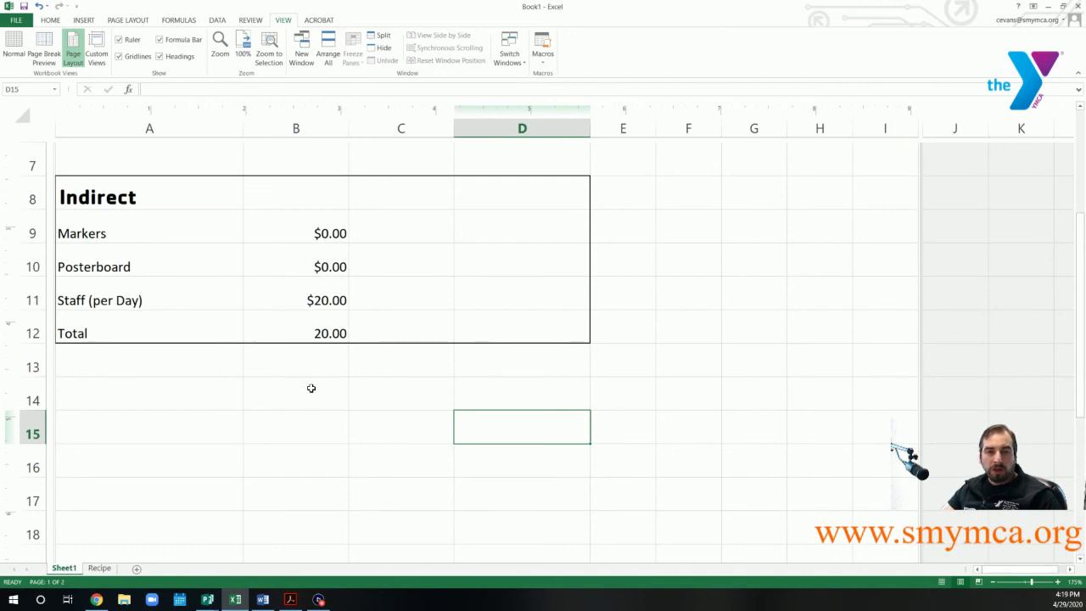
{"action": "scroll", "coordinate": [388, 379], "scroll_direction": "up", "scroll_amount": 2}
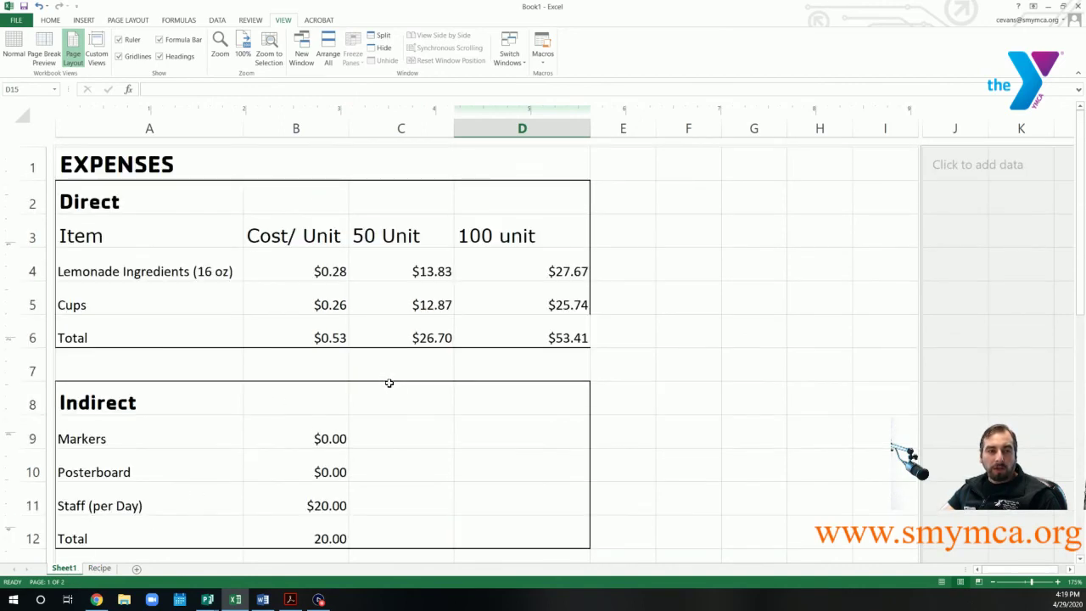
{"action": "scroll", "coordinate": [388, 383], "scroll_direction": "down", "scroll_amount": 1}
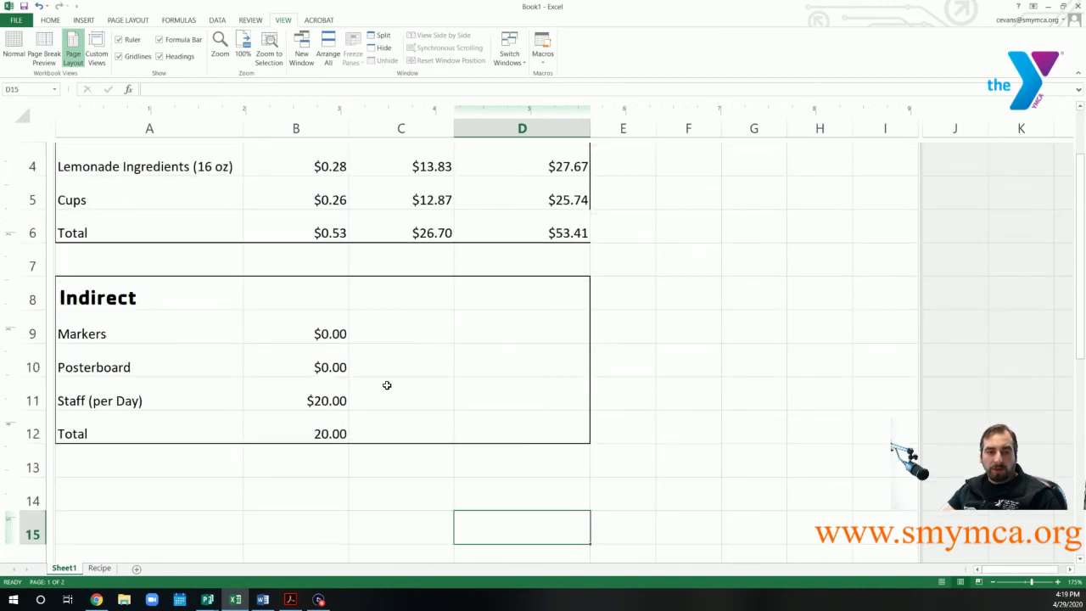
{"action": "left_click", "coordinate": [337, 333]}
{"action": "left_click", "coordinate": [330, 365]}
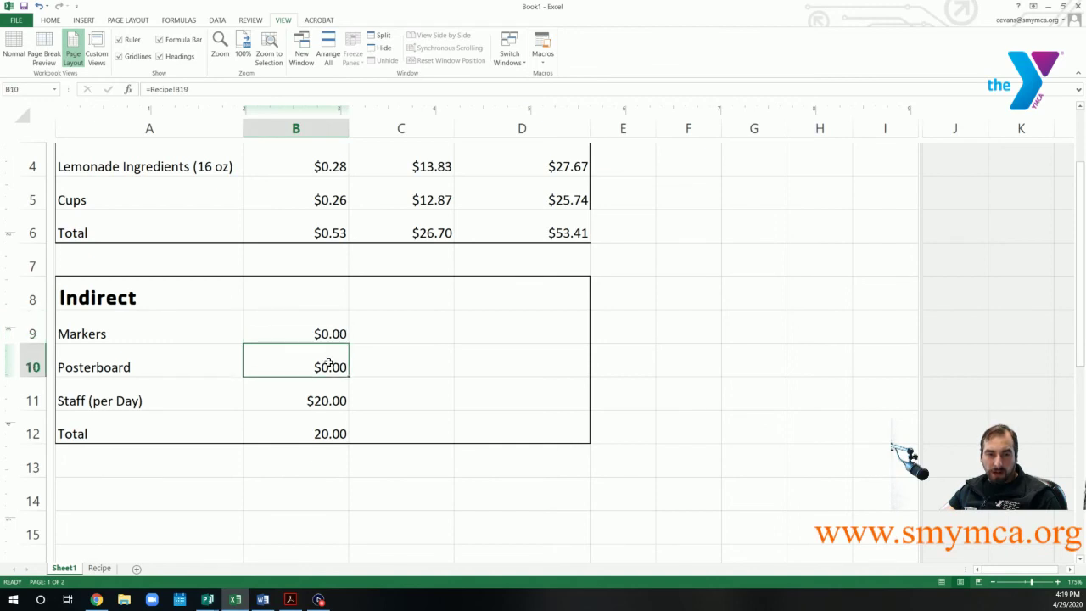
{"action": "left_click", "coordinate": [329, 405]}
- Examine the INCOME and NET INCOME tables to see how zero sign costs affect the Net Indirect + Direct row
{"action": "scroll", "coordinate": [475, 500], "scroll_direction": "down", "scroll_amount": 2}
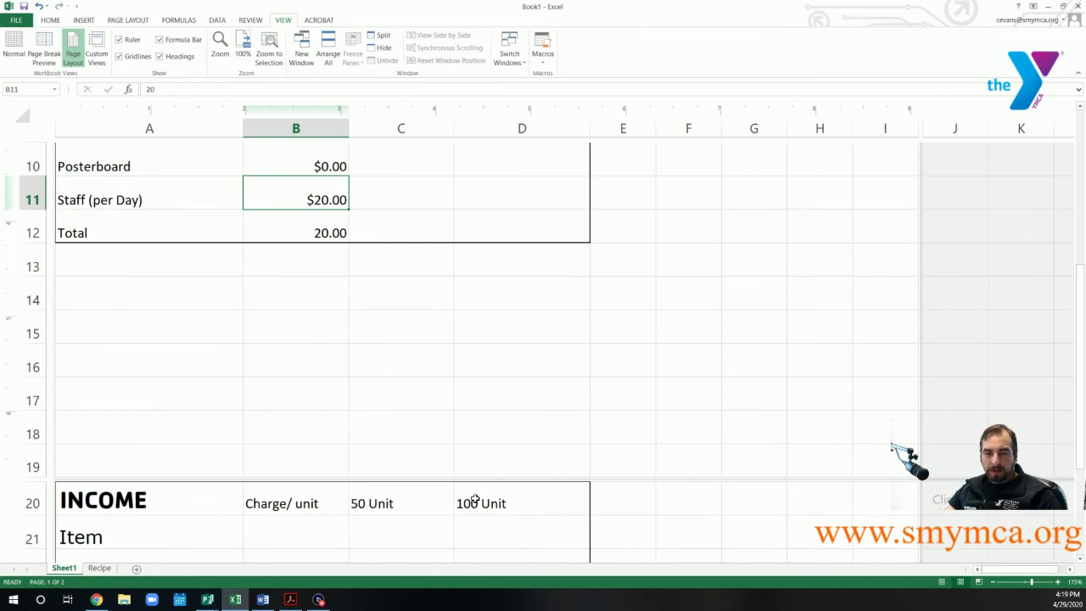
{"action": "scroll", "coordinate": [475, 500], "scroll_direction": "down", "scroll_amount": 3}
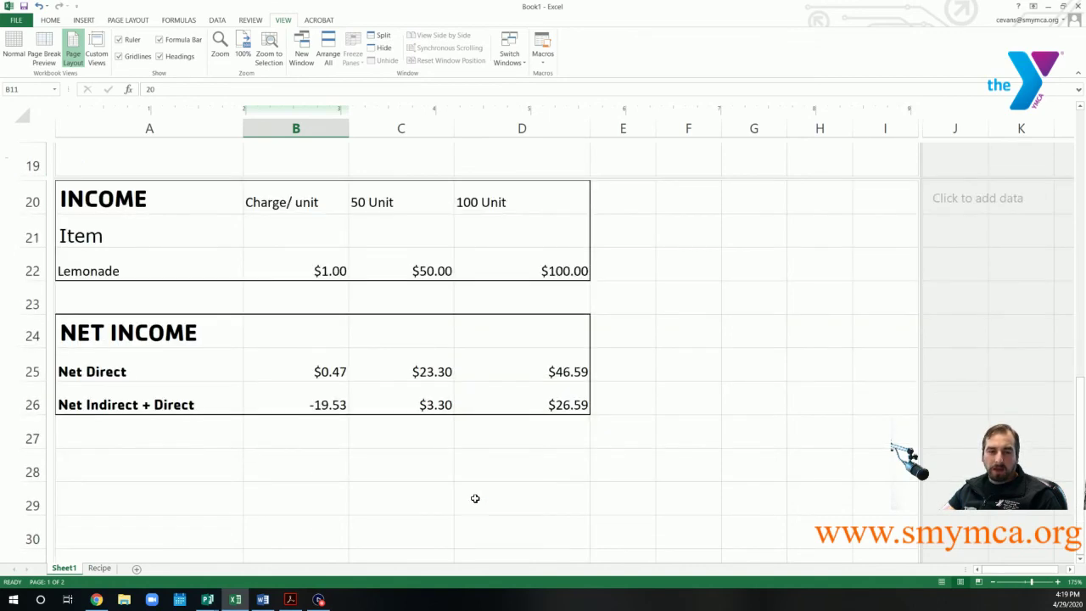
{"action": "left_click", "coordinate": [500, 490]}
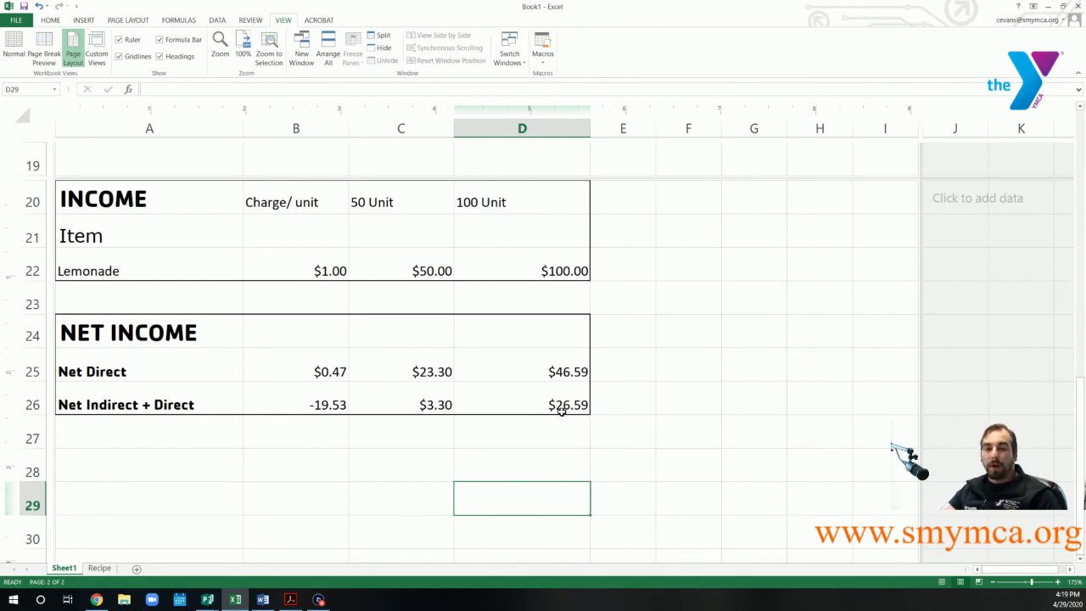
{"action": "scroll", "coordinate": [561, 409], "scroll_direction": "up", "scroll_amount": 1}
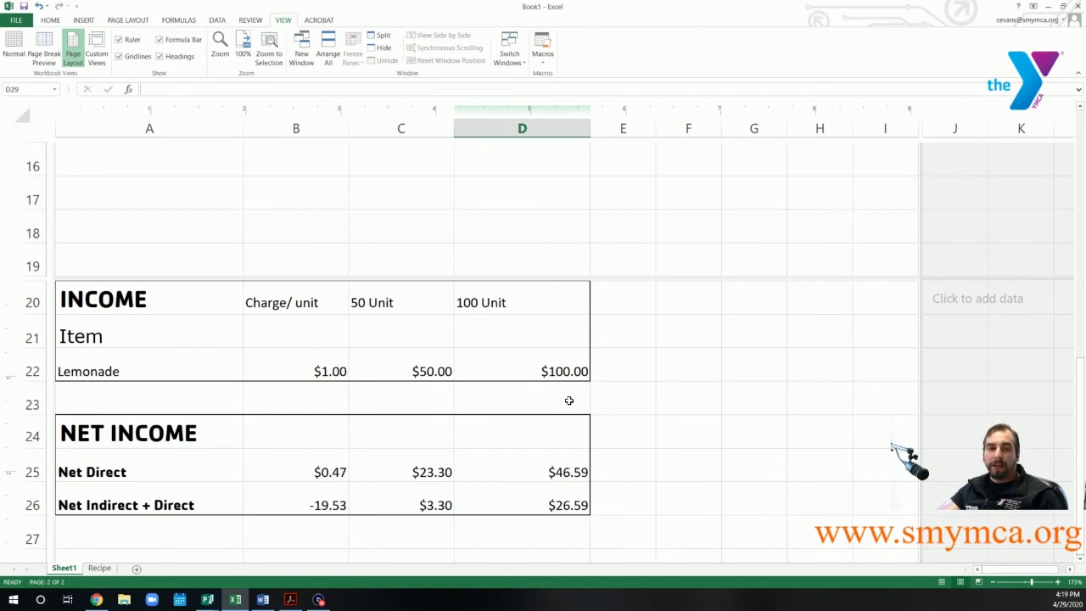
{"action": "scroll", "coordinate": [543, 392], "scroll_direction": "up", "scroll_amount": 1}
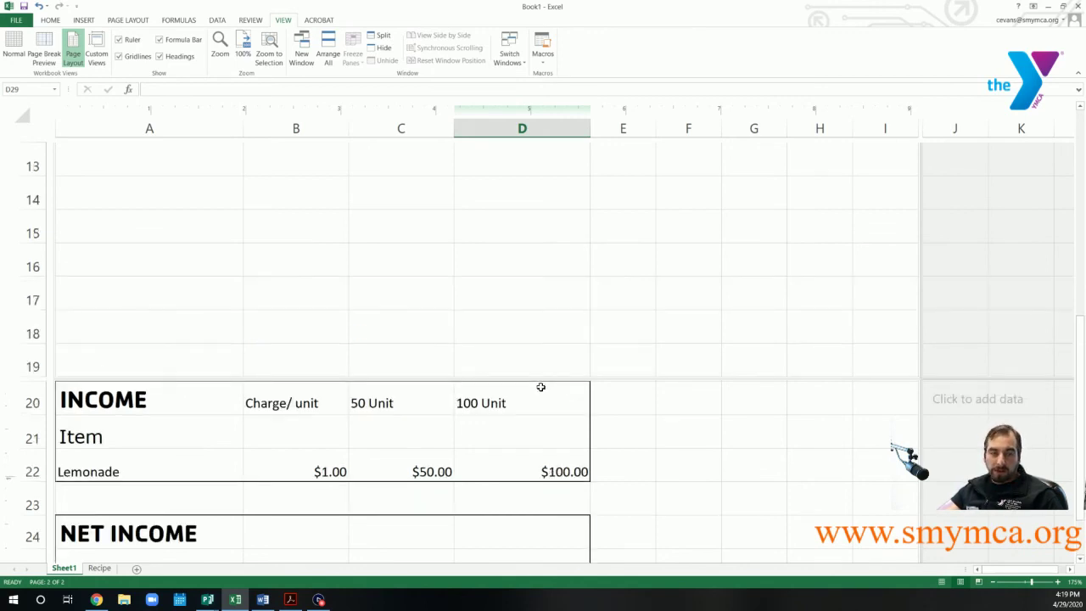
- Compare the Direct and Indirect expenses tables with the INCOME and NET INCOME tables on Sheet1
{"action": "scroll", "coordinate": [538, 392], "scroll_direction": "up", "scroll_amount": 3}
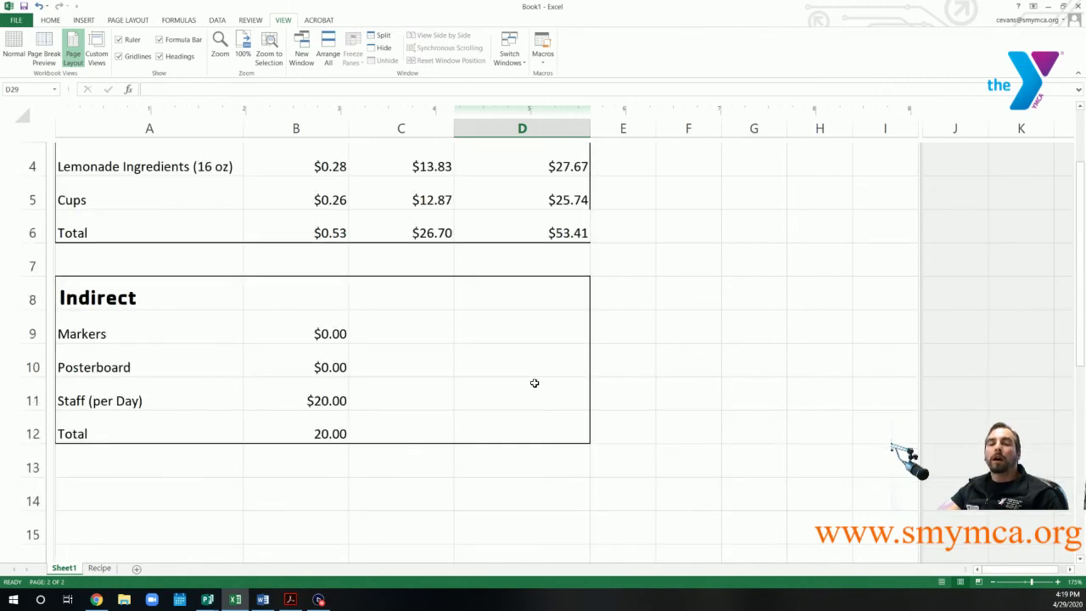
{"action": "scroll", "coordinate": [535, 383], "scroll_direction": "up", "scroll_amount": 1}
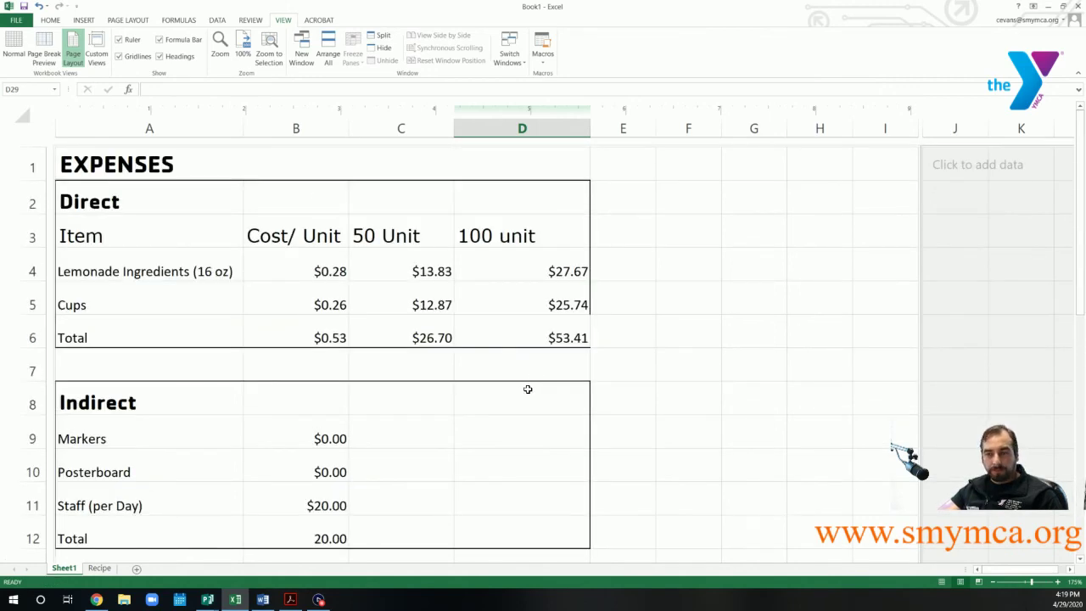
{"action": "scroll", "coordinate": [527, 389], "scroll_direction": "down", "scroll_amount": 5}
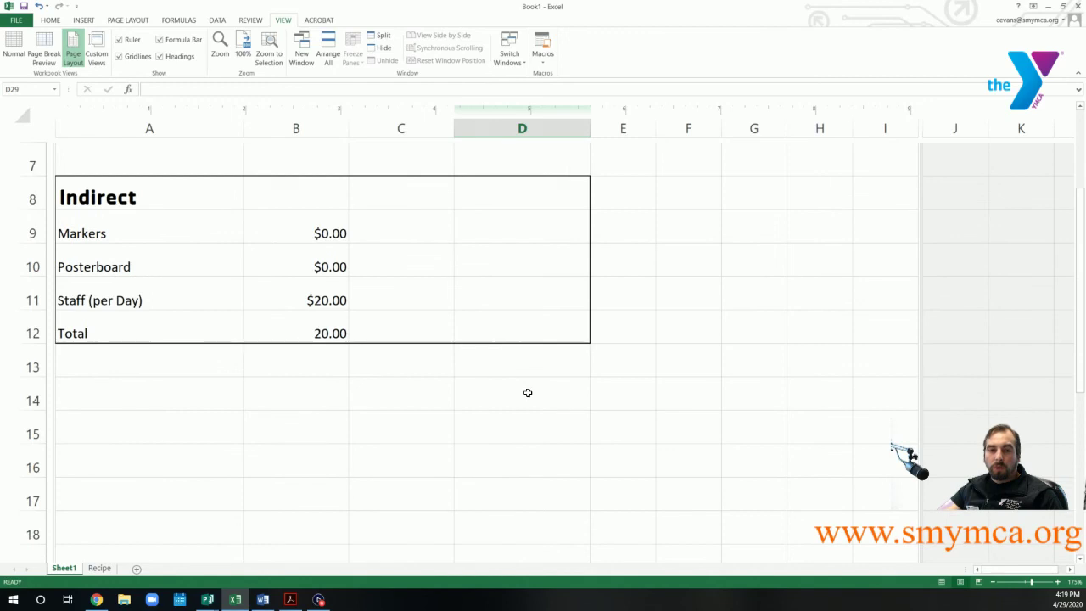
{"action": "scroll", "coordinate": [524, 401], "scroll_direction": "down", "scroll_amount": 2}
{"action": "scroll", "coordinate": [521, 408], "scroll_direction": "down", "scroll_amount": 1}
{"action": "scroll", "coordinate": [521, 408], "scroll_direction": "up", "scroll_amount": 1}
{"action": "scroll", "coordinate": [523, 408], "scroll_direction": "up", "scroll_amount": 1}
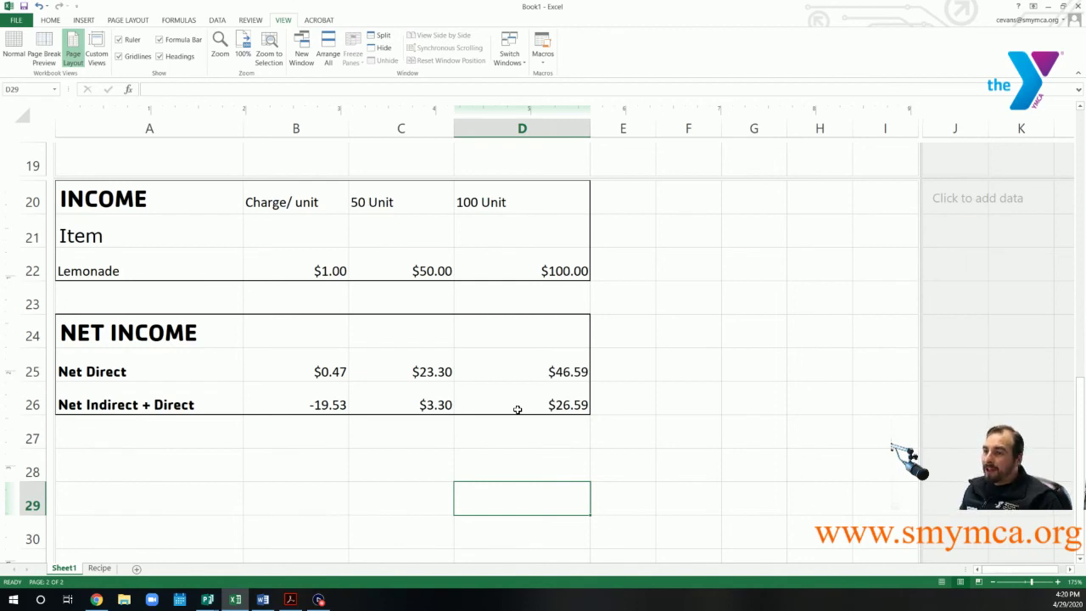
{"action": "scroll", "coordinate": [170, 234], "scroll_direction": "up", "scroll_amount": 1}
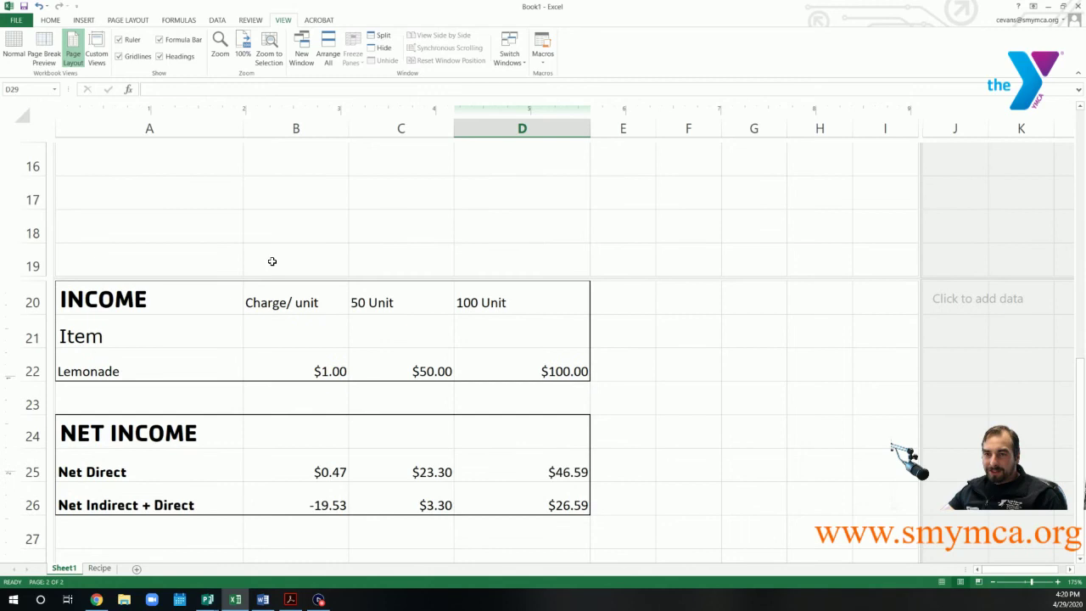
{"action": "scroll", "coordinate": [342, 298], "scroll_direction": "up", "scroll_amount": 5}
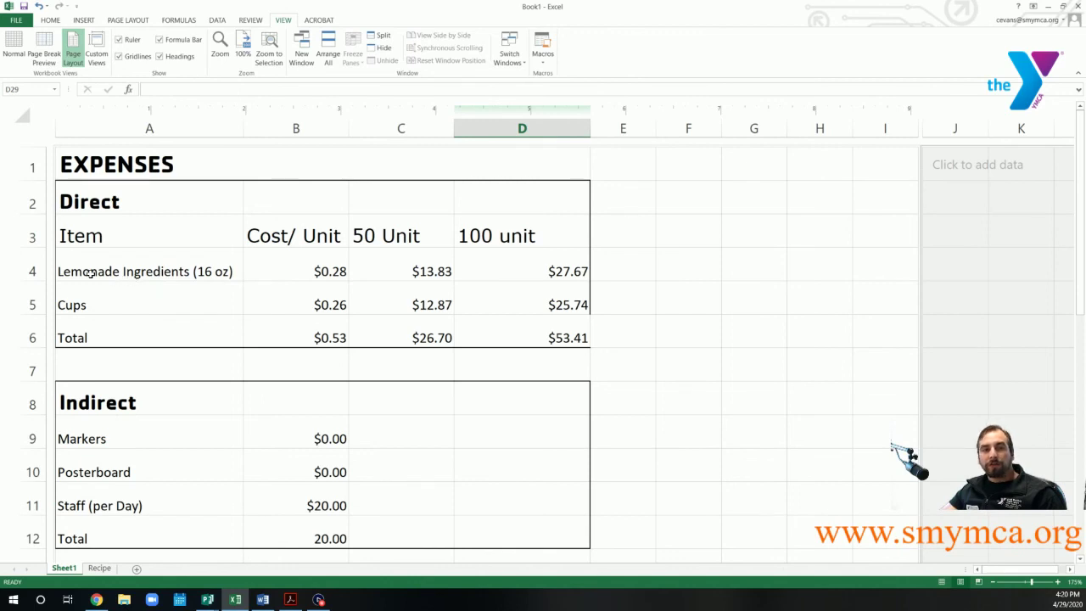
- Highlight the Lemonade Ingredients (16 oz), Cups and Staff (per Day) rows one after another, then clear the highlight
{"action": "left_click", "coordinate": [28, 270]}
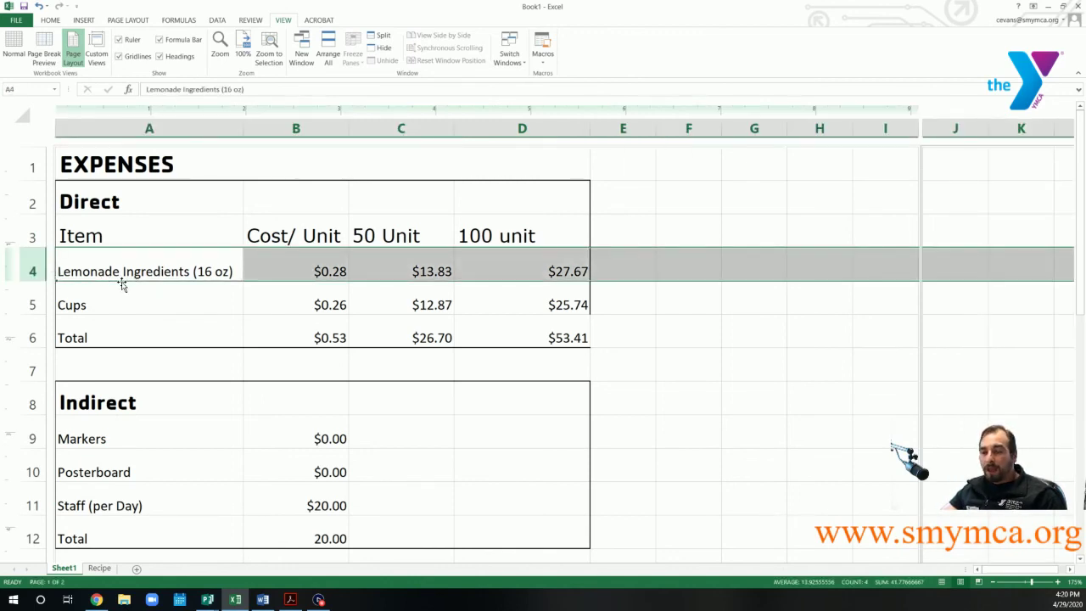
{"action": "left_click", "coordinate": [32, 306]}
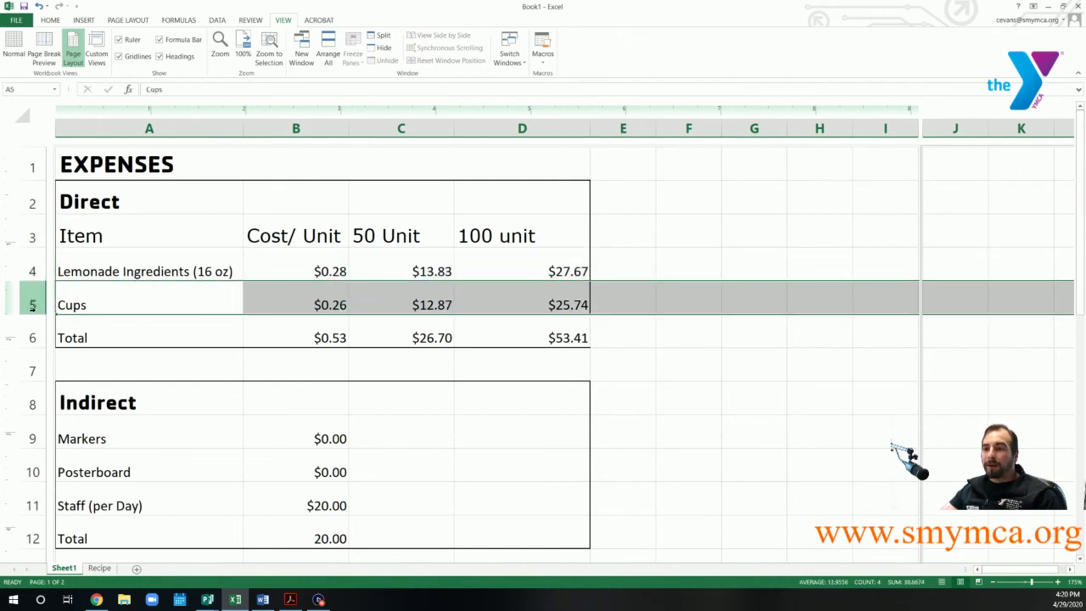
{"action": "scroll", "coordinate": [67, 428], "scroll_direction": "down", "scroll_amount": 1}
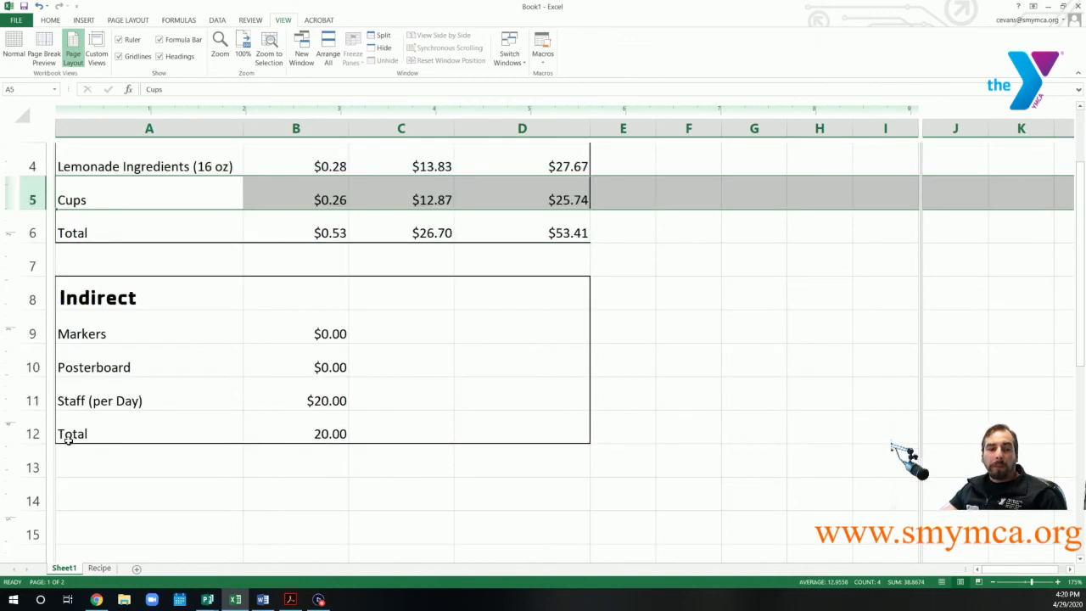
{"action": "left_click", "coordinate": [23, 389]}
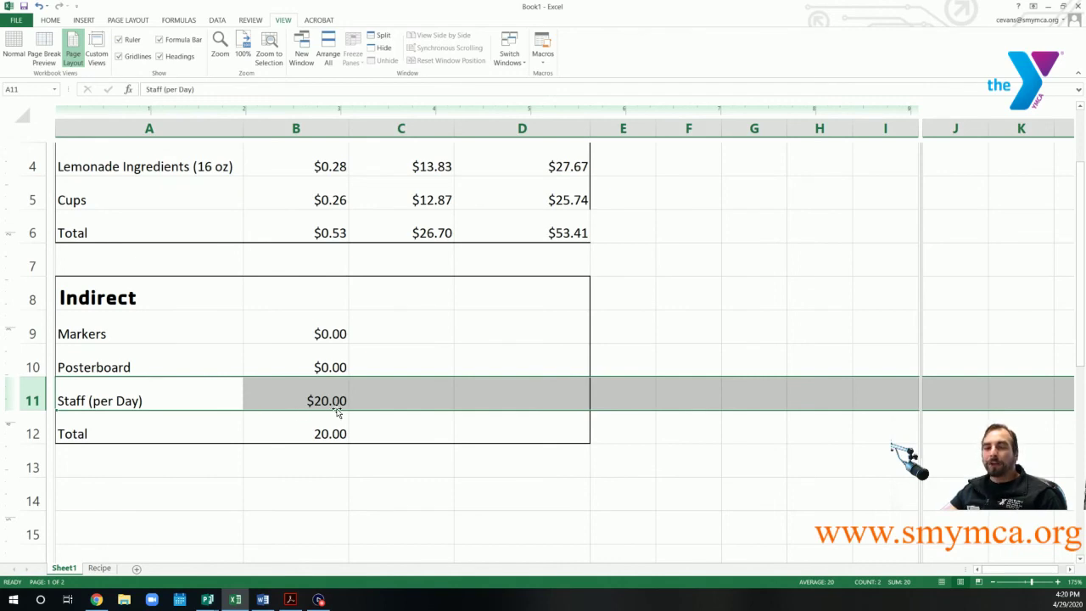
{"action": "left_click", "coordinate": [205, 480]}
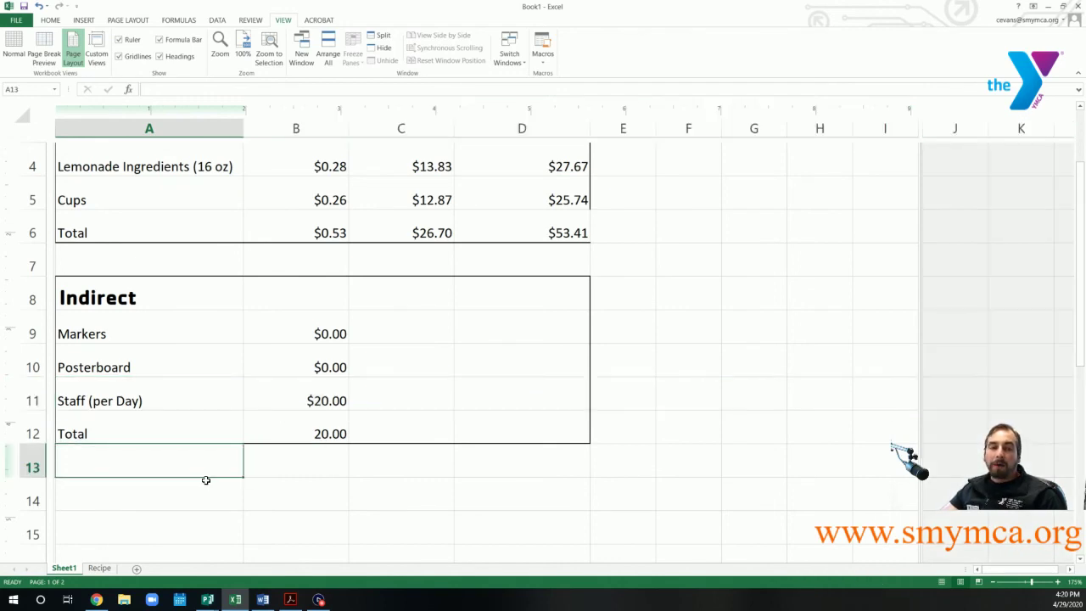
- Check the NET INCOME rows against the Direct expenses and the Markers, Posterboard and Staff (per Day) costs
{"action": "scroll", "coordinate": [205, 480], "scroll_direction": "down", "scroll_amount": 4}
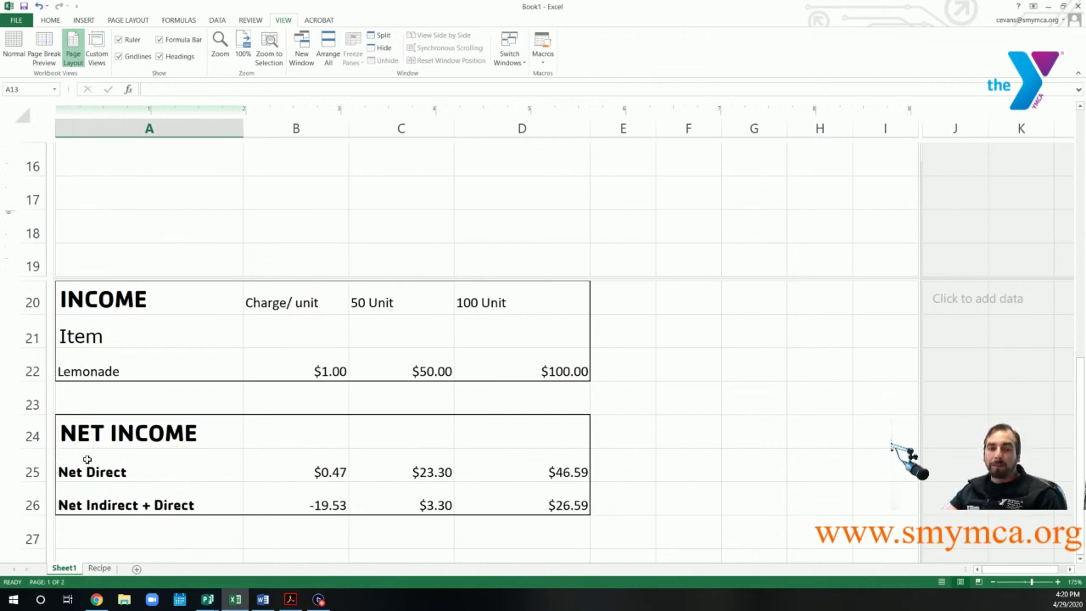
{"action": "scroll", "coordinate": [187, 425], "scroll_direction": "down", "scroll_amount": 2}
{"action": "scroll", "coordinate": [188, 427], "scroll_direction": "up", "scroll_amount": 4}
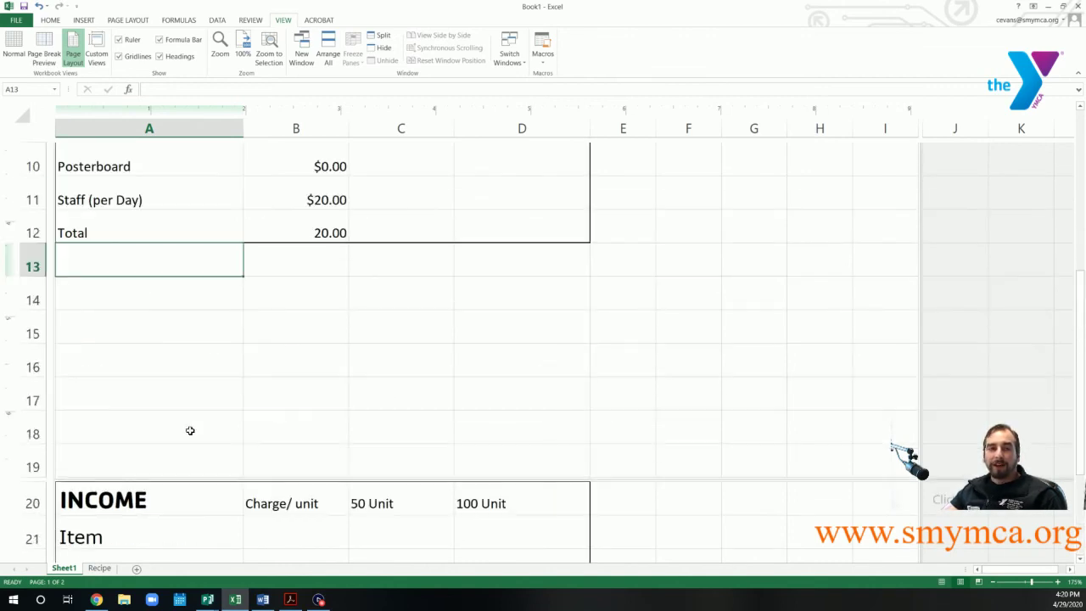
{"action": "scroll", "coordinate": [195, 422], "scroll_direction": "up", "scroll_amount": 3}
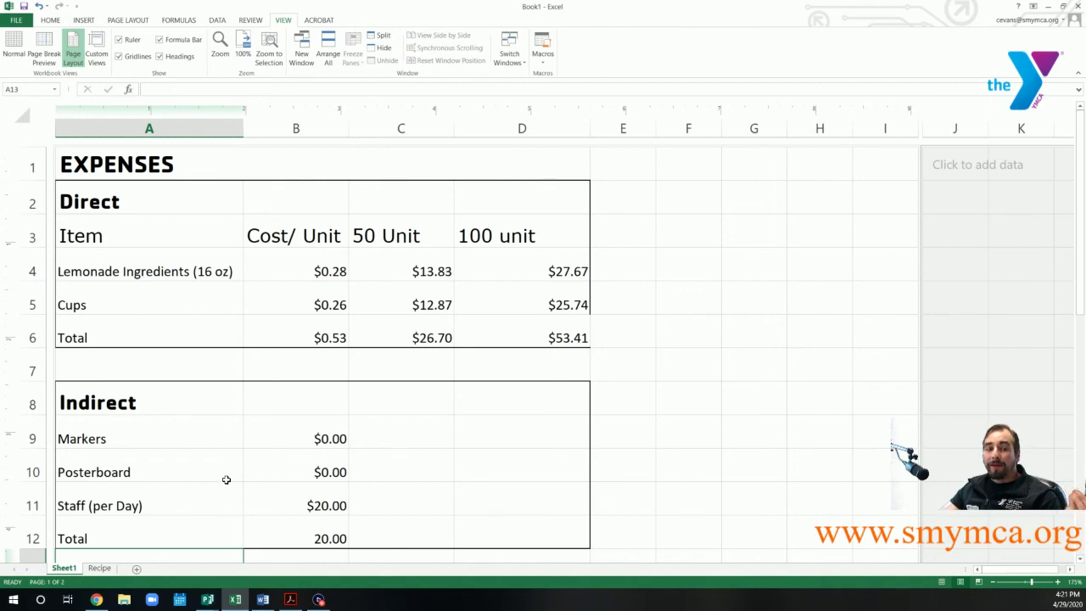
{"action": "scroll", "coordinate": [224, 489], "scroll_direction": "down", "scroll_amount": 1}
{"action": "scroll", "coordinate": [212, 482], "scroll_direction": "up", "scroll_amount": 1}
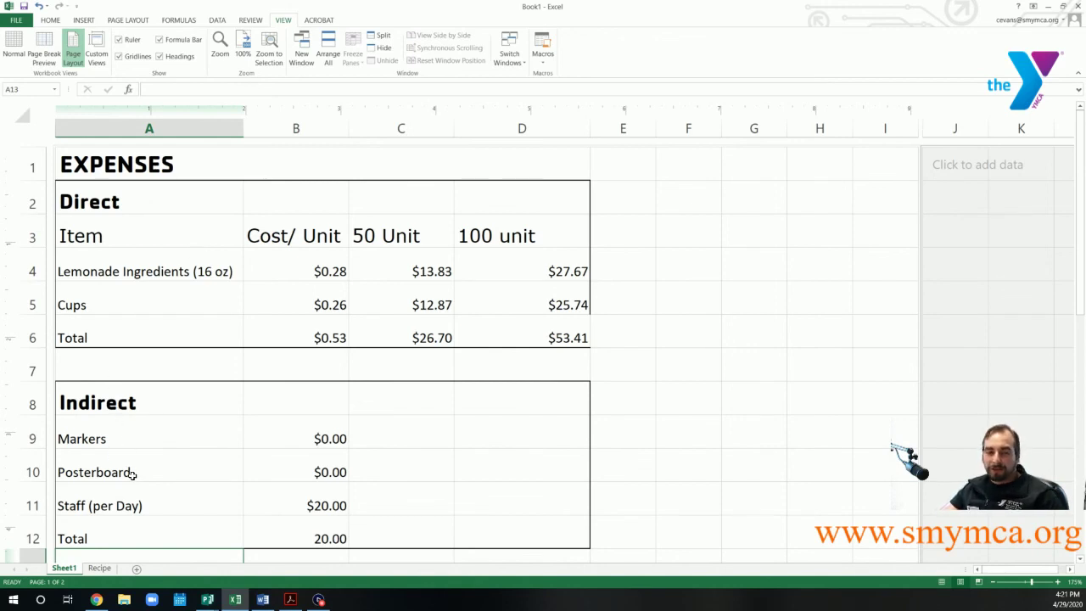
{"action": "scroll", "coordinate": [133, 479], "scroll_direction": "down", "scroll_amount": 1}
{"action": "scroll", "coordinate": [133, 479], "scroll_direction": "up", "scroll_amount": 1}
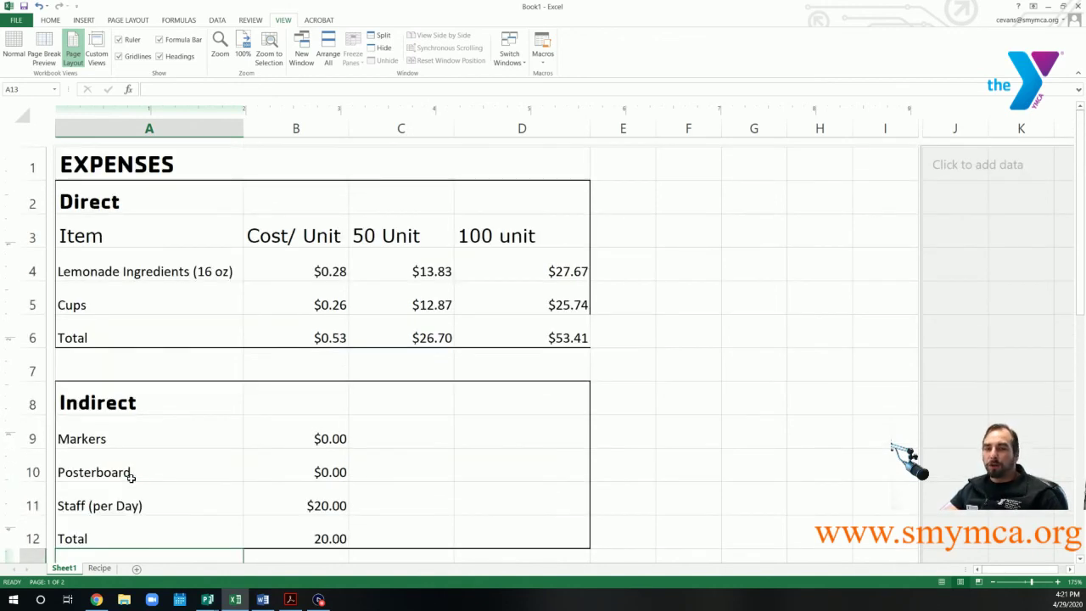
{"action": "scroll", "coordinate": [108, 426], "scroll_direction": "down", "scroll_amount": 1}
{"action": "scroll", "coordinate": [108, 426], "scroll_direction": "up", "scroll_amount": 1}
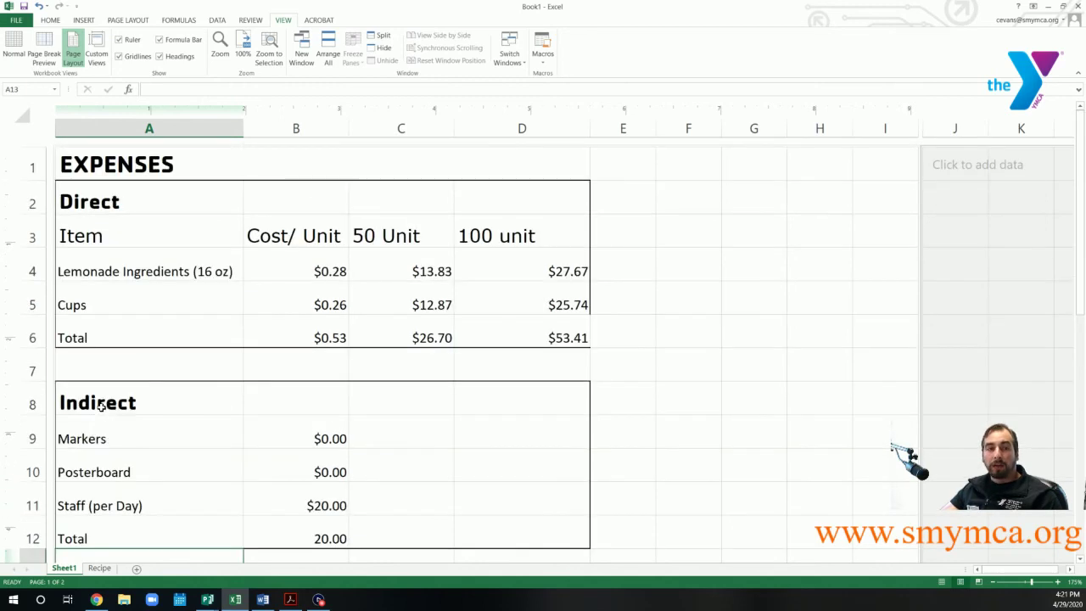
{"action": "scroll", "coordinate": [99, 398], "scroll_direction": "down", "scroll_amount": 1}
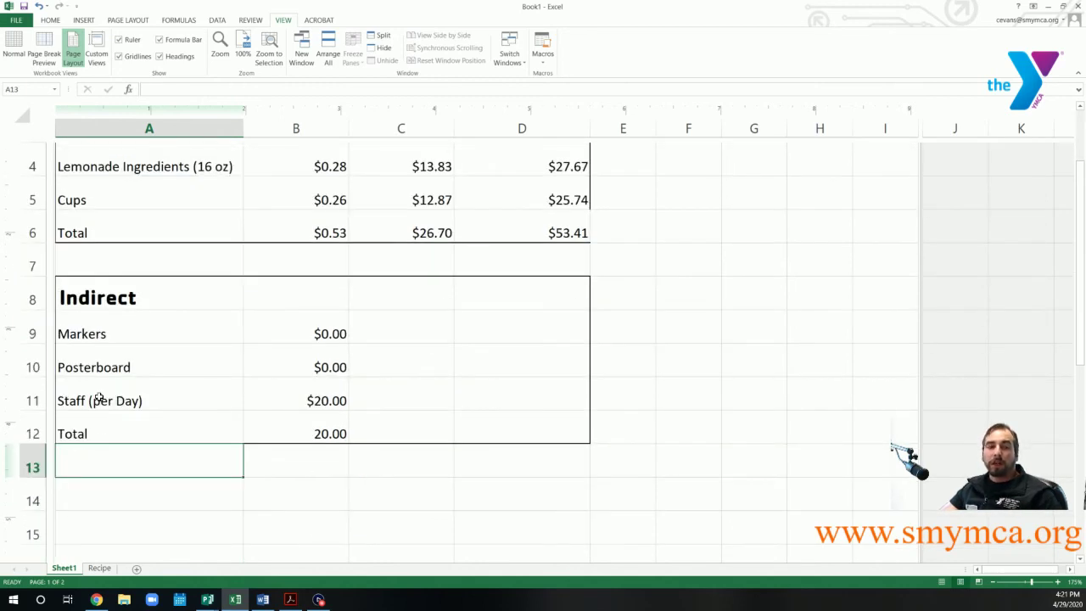
{"action": "scroll", "coordinate": [97, 398], "scroll_direction": "down", "scroll_amount": 1}
{"action": "scroll", "coordinate": [95, 396], "scroll_direction": "up", "scroll_amount": 1}
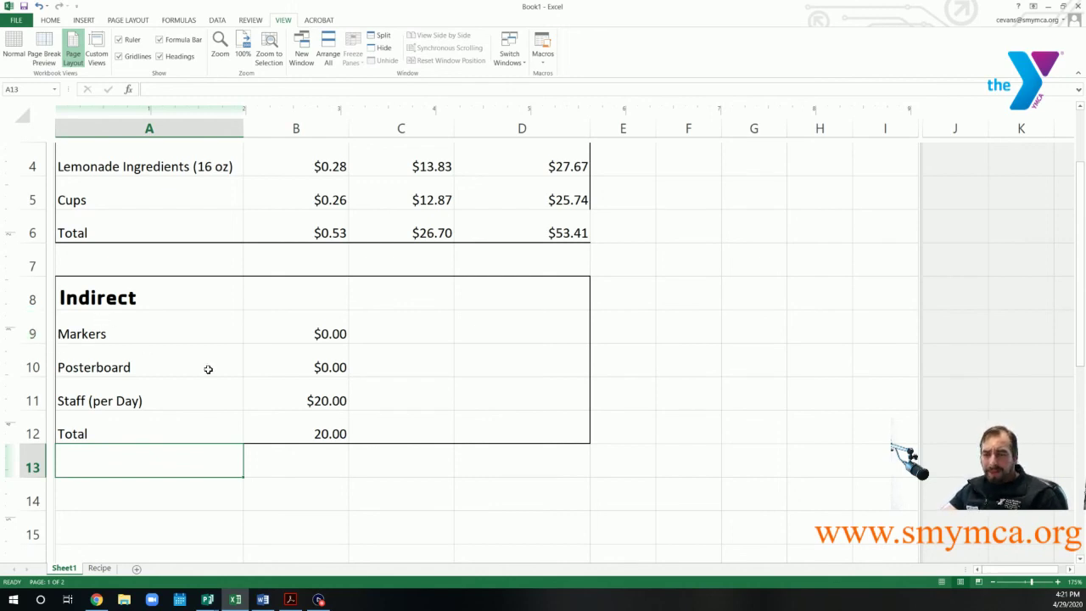
- Examine the Net Direct and Net Indirect + Direct rows alongside the lemonade income for 50 and 100 units
{"action": "scroll", "coordinate": [206, 368], "scroll_direction": "down", "scroll_amount": 2}
{"action": "scroll", "coordinate": [208, 378], "scroll_direction": "down", "scroll_amount": 1}
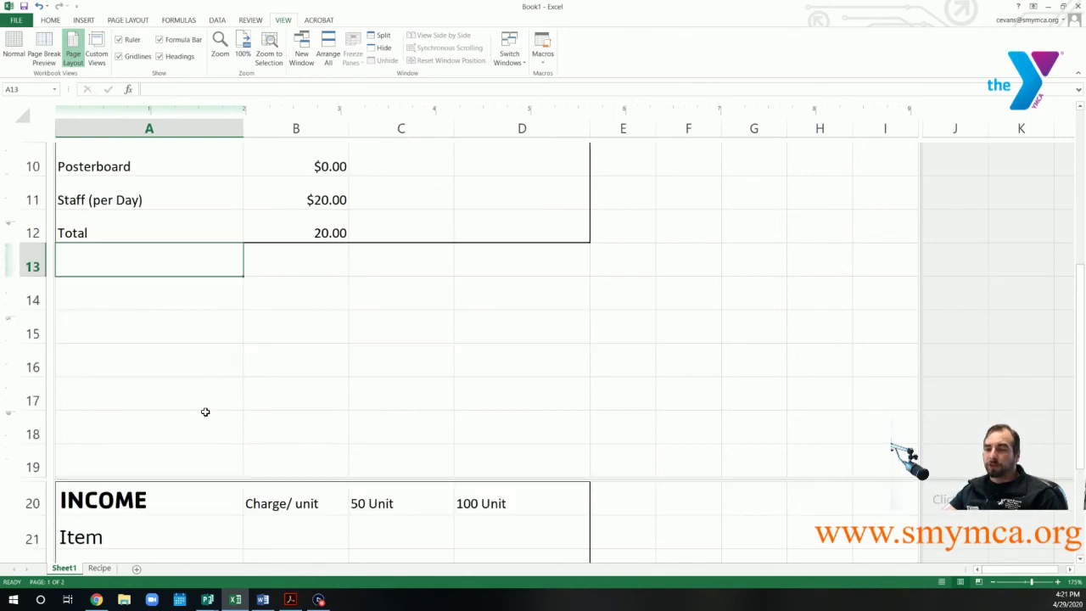
{"action": "scroll", "coordinate": [206, 414], "scroll_direction": "down", "scroll_amount": 2}
{"action": "scroll", "coordinate": [213, 423], "scroll_direction": "down", "scroll_amount": 1}
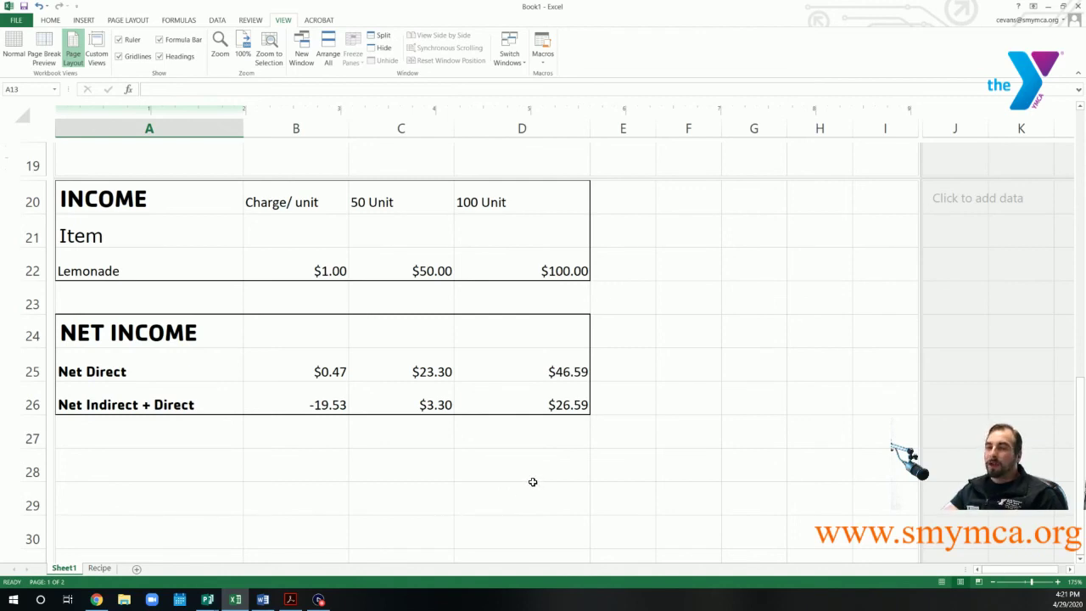
{"action": "scroll", "coordinate": [597, 485], "scroll_direction": "up", "scroll_amount": 1}
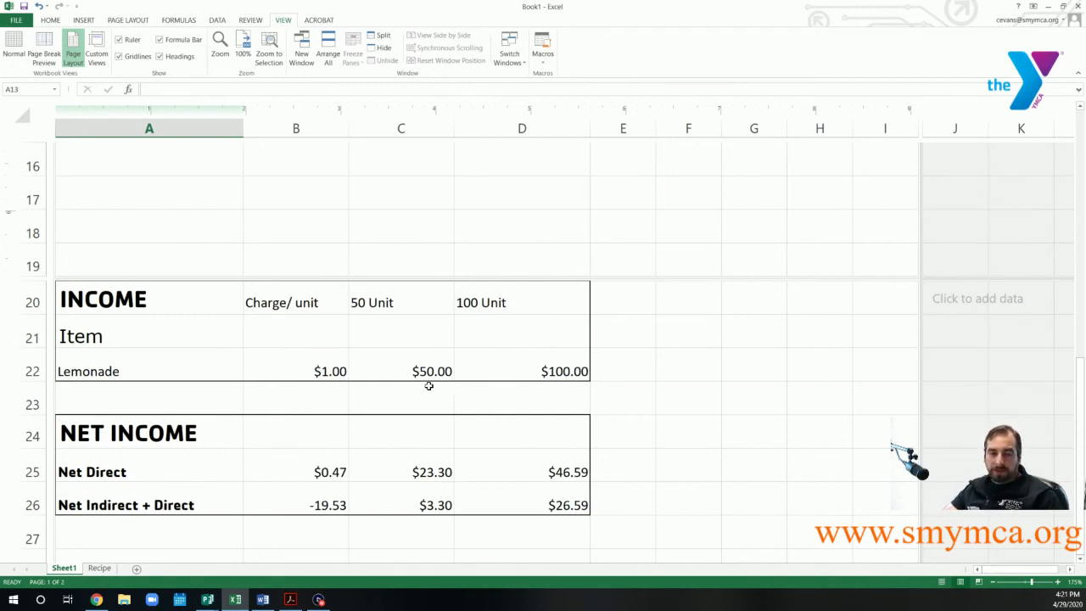
{"action": "scroll", "coordinate": [417, 426], "scroll_direction": "down", "scroll_amount": 1}
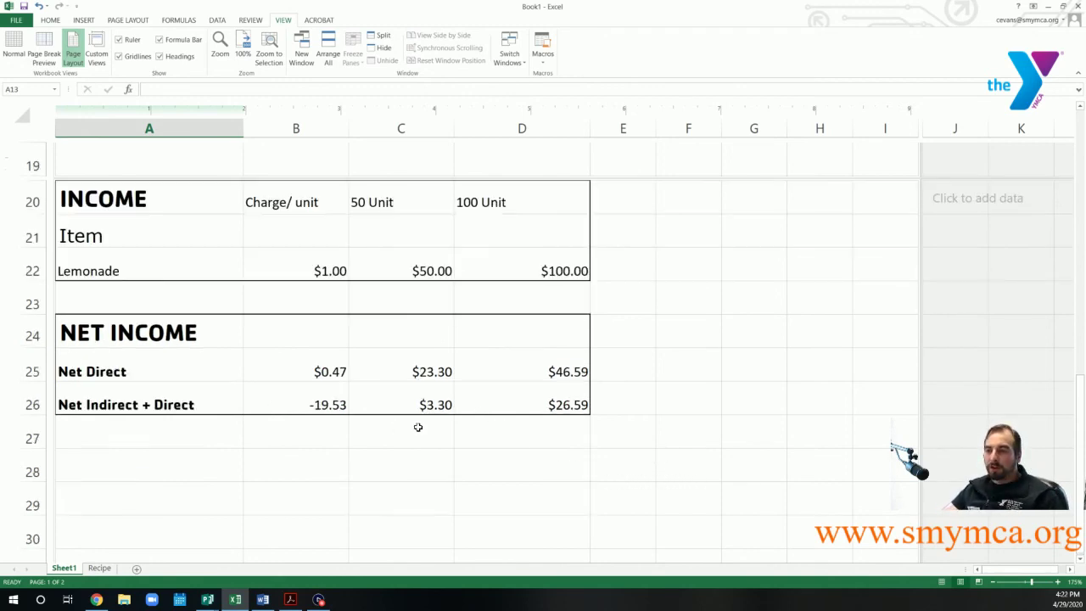
{"action": "scroll", "coordinate": [421, 427], "scroll_direction": "down", "scroll_amount": 1}
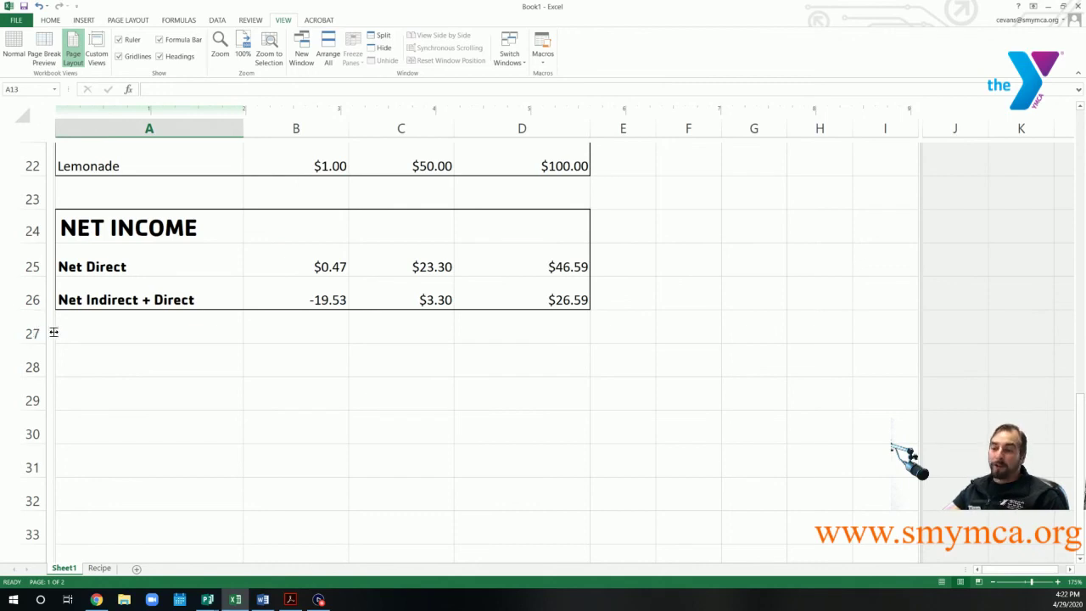
{"action": "scroll", "coordinate": [367, 451], "scroll_direction": "up", "scroll_amount": 1}
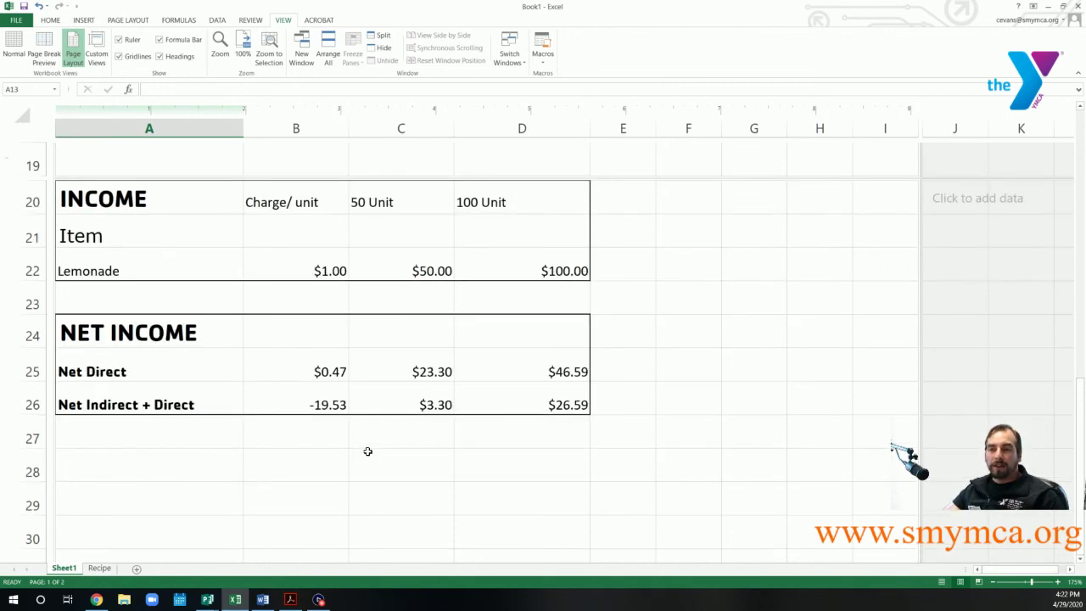
{"action": "scroll", "coordinate": [367, 452], "scroll_direction": "up", "scroll_amount": 1}
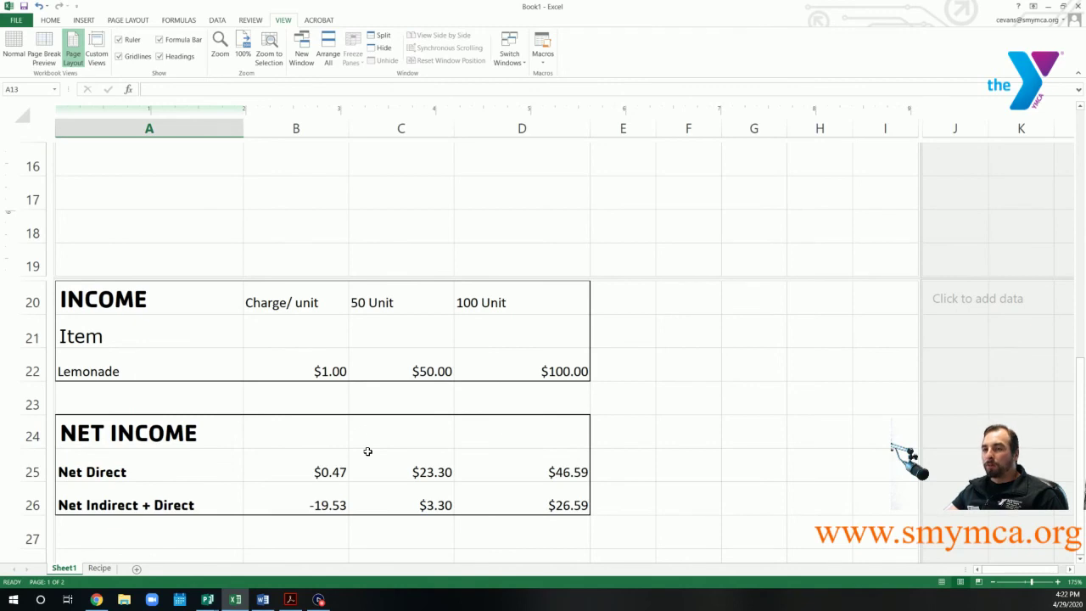
- Review the Direct and Indirect expense totals again and relate them to the INCOME and NET INCOME tables
{"action": "scroll", "coordinate": [367, 452], "scroll_direction": "up", "scroll_amount": 5}
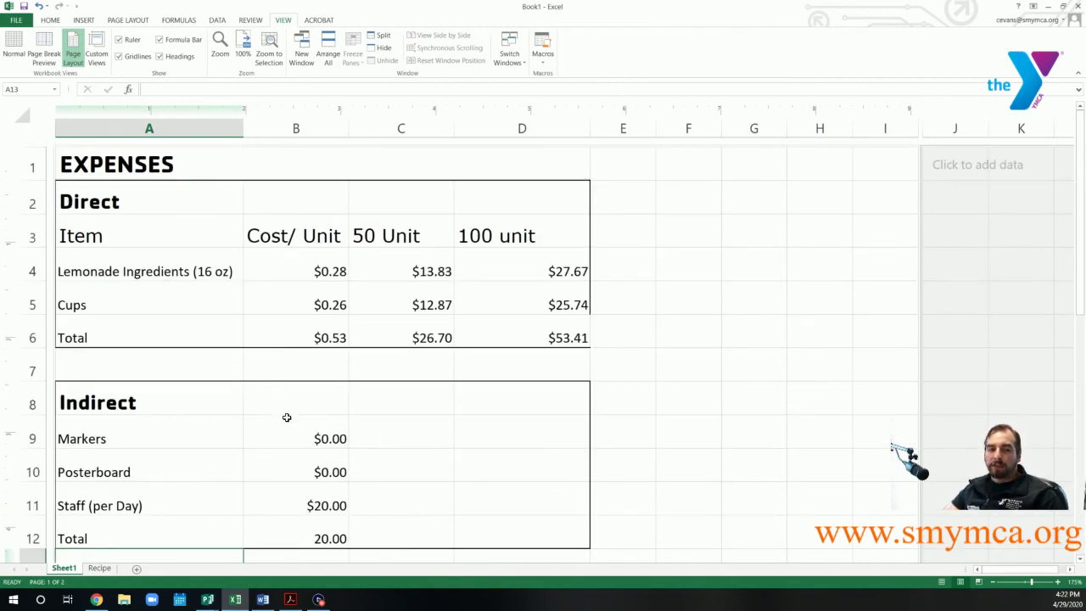
{"action": "scroll", "coordinate": [288, 416], "scroll_direction": "down", "scroll_amount": 1}
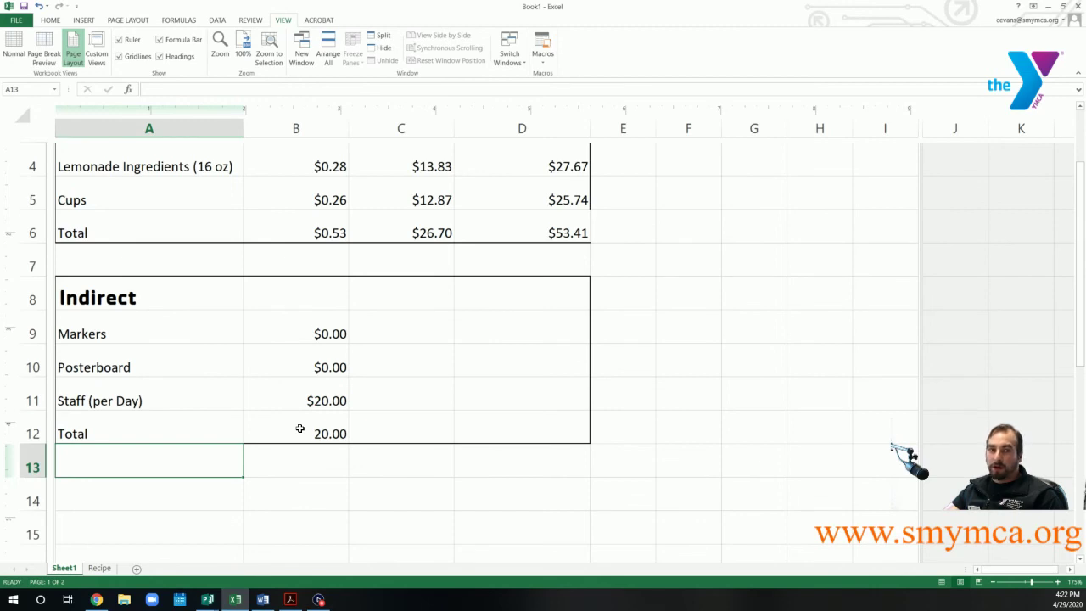
{"action": "scroll", "coordinate": [300, 428], "scroll_direction": "down", "scroll_amount": 1}
{"action": "scroll", "coordinate": [299, 429], "scroll_direction": "up", "scroll_amount": 2}
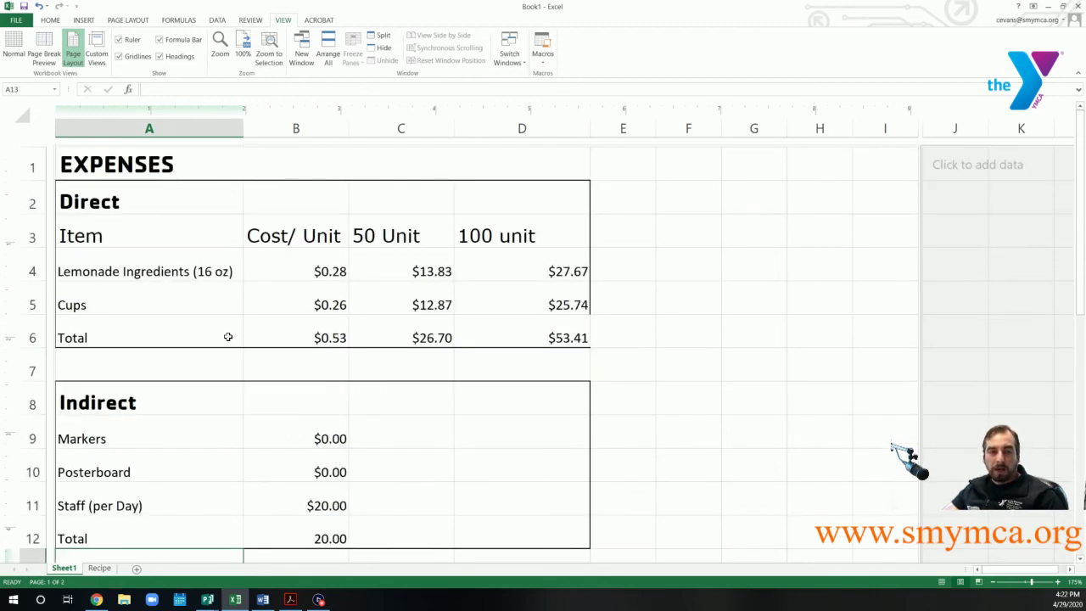
{"action": "scroll", "coordinate": [238, 378], "scroll_direction": "down", "scroll_amount": 1}
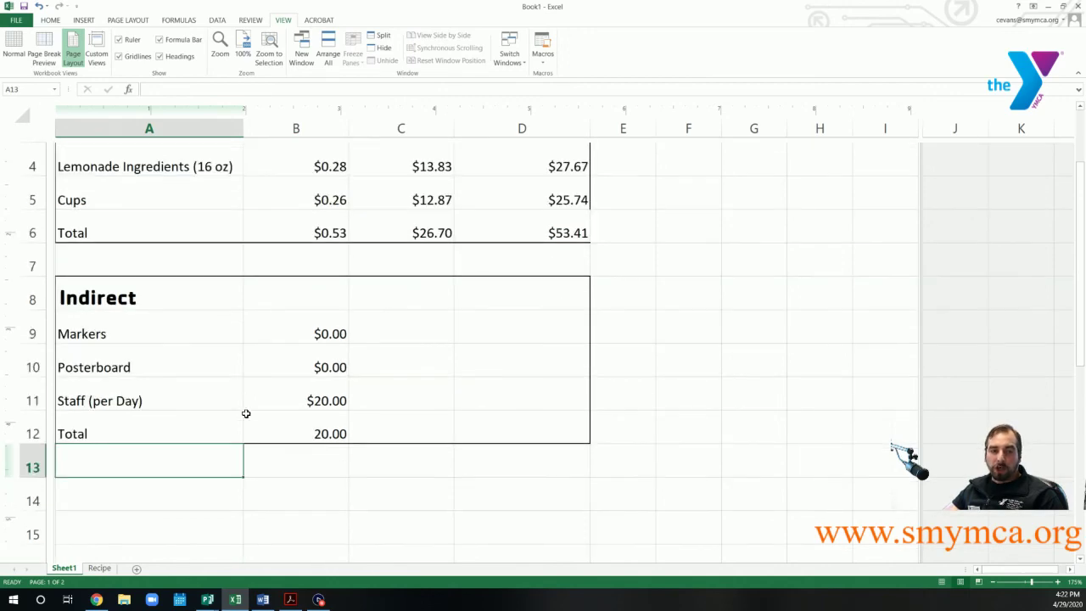
{"action": "scroll", "coordinate": [263, 412], "scroll_direction": "down", "scroll_amount": 1}
{"action": "scroll", "coordinate": [267, 418], "scroll_direction": "down", "scroll_amount": 2}
{"action": "scroll", "coordinate": [266, 420], "scroll_direction": "down", "scroll_amount": 1}
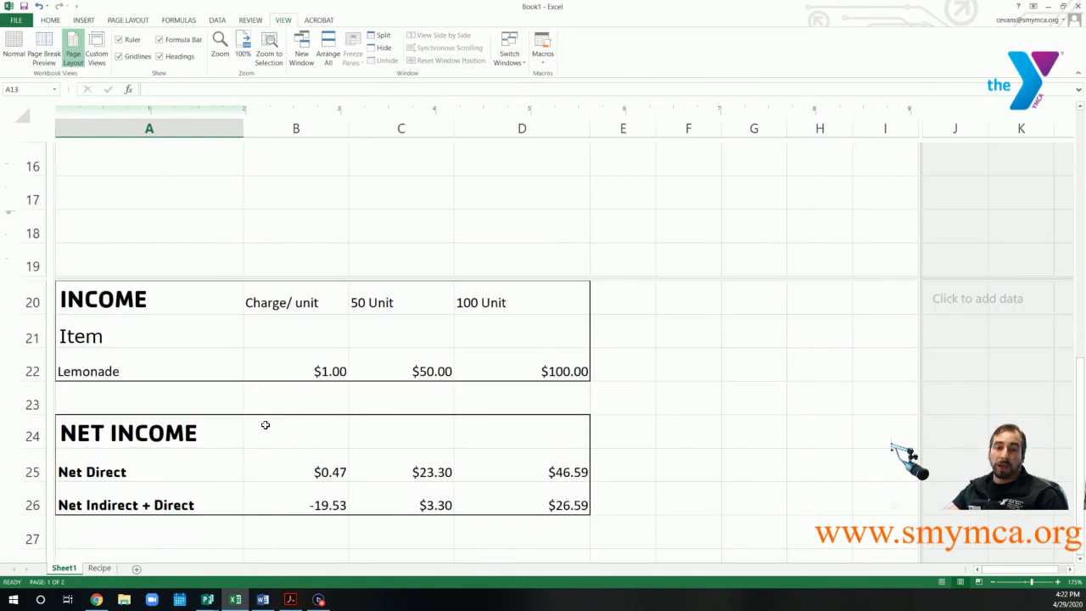
{"action": "scroll", "coordinate": [267, 423], "scroll_direction": "down", "scroll_amount": 1}
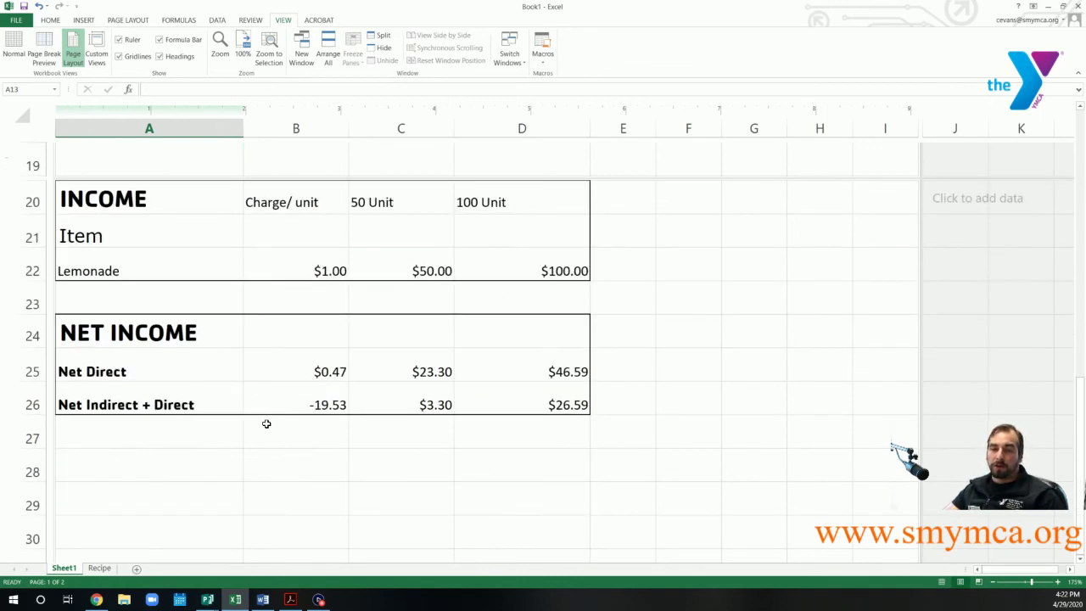
- Set the lemonade's charge per unit in the INCOME table to $5.00
{"action": "scroll", "coordinate": [266, 424], "scroll_direction": "up", "scroll_amount": 1}
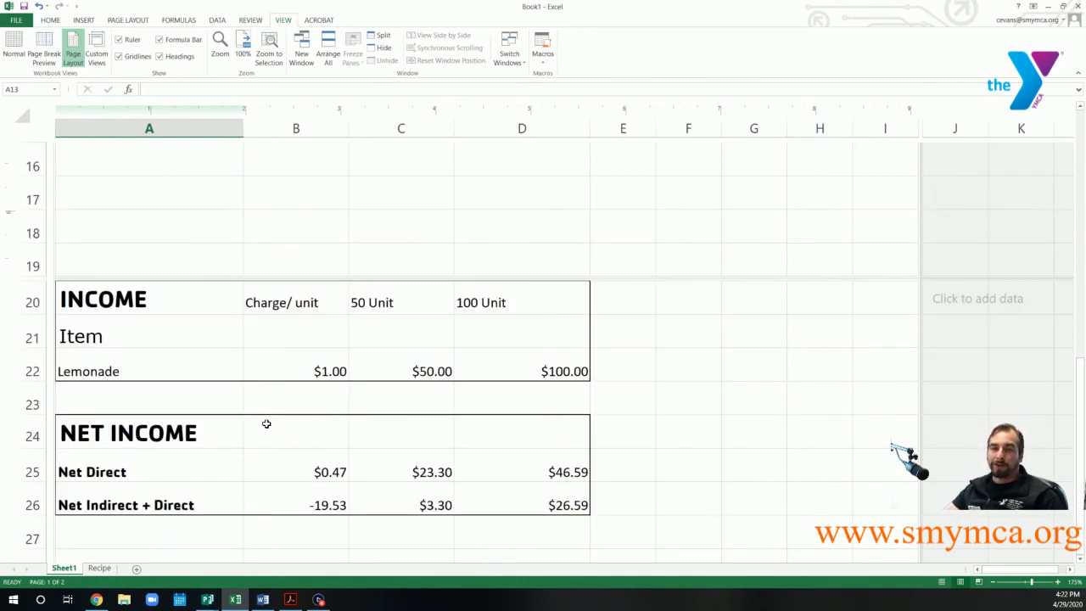
{"action": "double_click", "coordinate": [313, 374]}
{"action": "left_click_drag", "start_coordinate": [315, 371], "coordinate": [376, 369]}
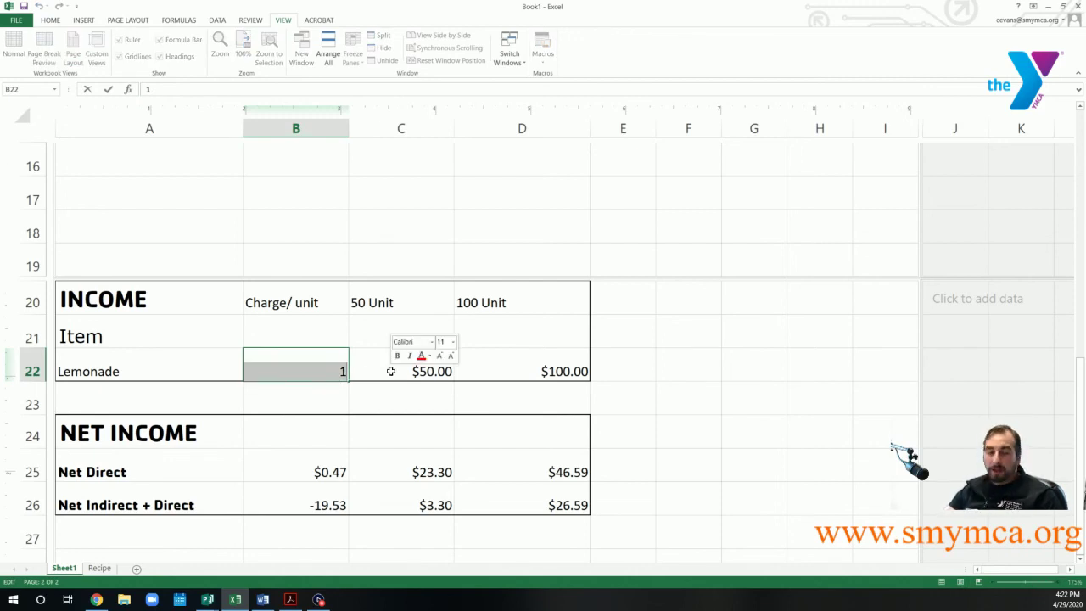
{"action": "type", "text": "5"}
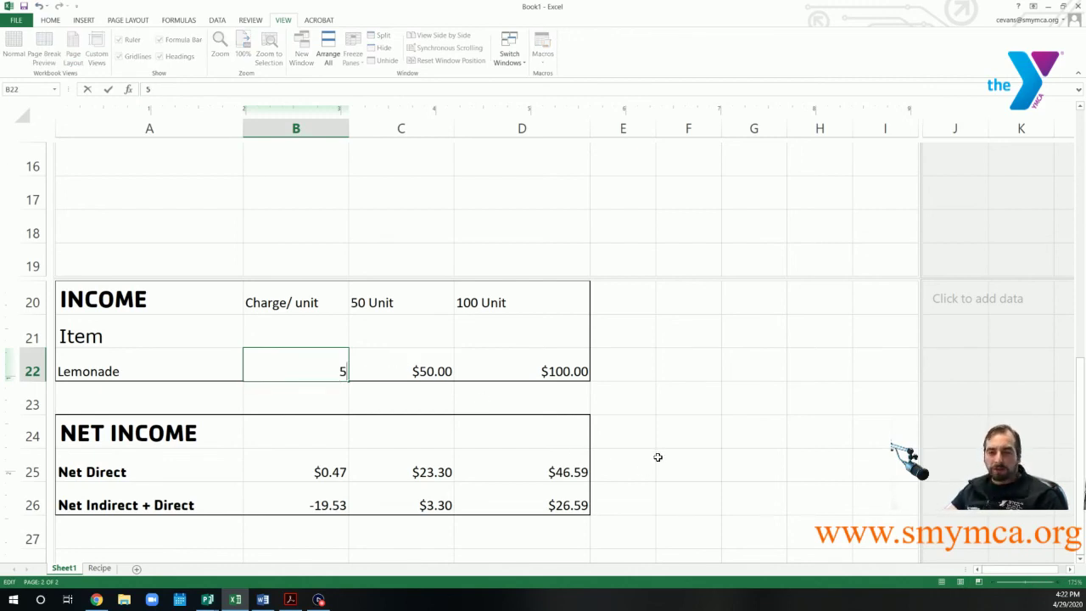
{"action": "left_click", "coordinate": [703, 466]}
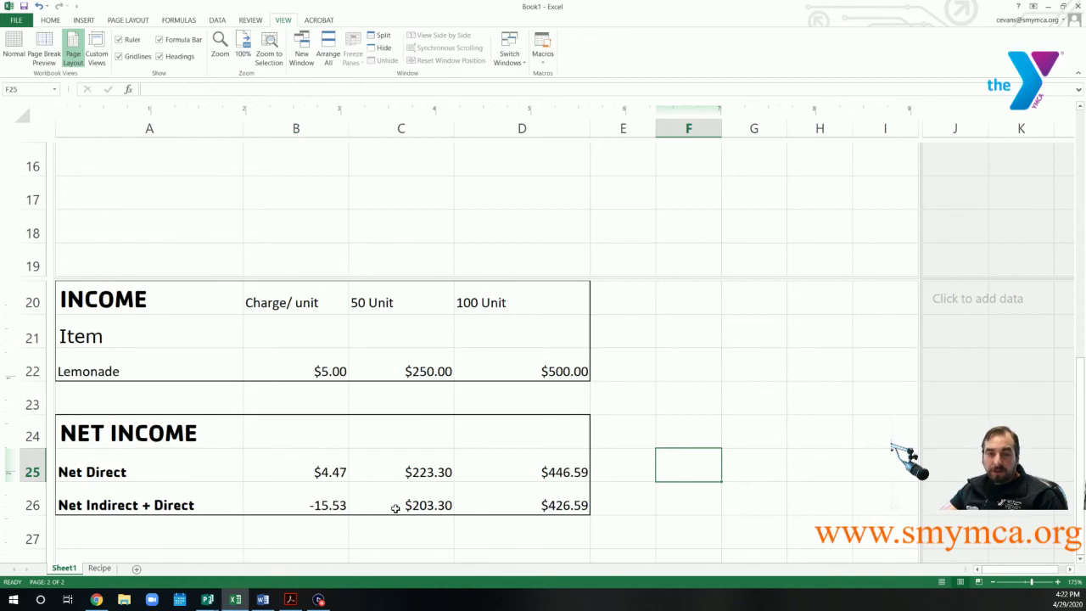
- Examine the Net Indirect + Direct amounts for 50 and 100 units and compare them across the NET INCOME columns
{"action": "scroll", "coordinate": [370, 474], "scroll_direction": "down", "scroll_amount": 1}
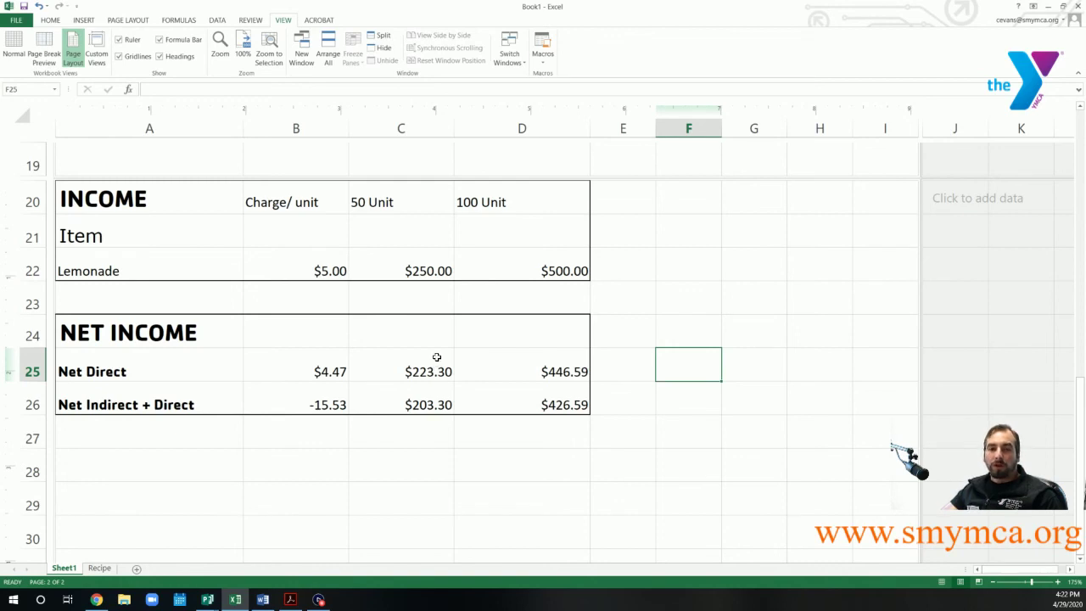
{"action": "left_click", "coordinate": [424, 407]}
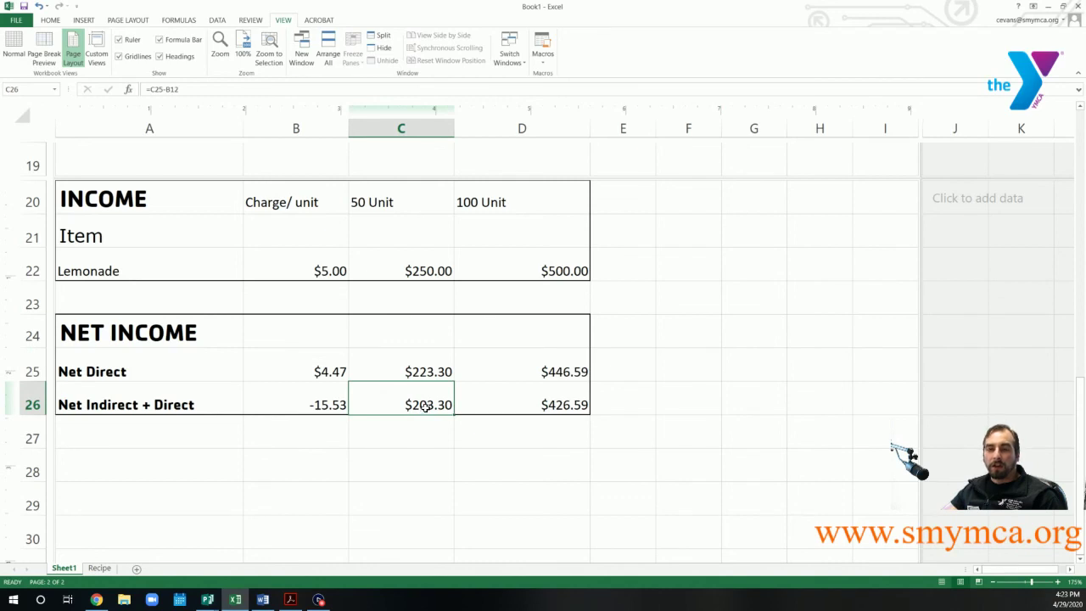
{"action": "left_click", "coordinate": [516, 398]}
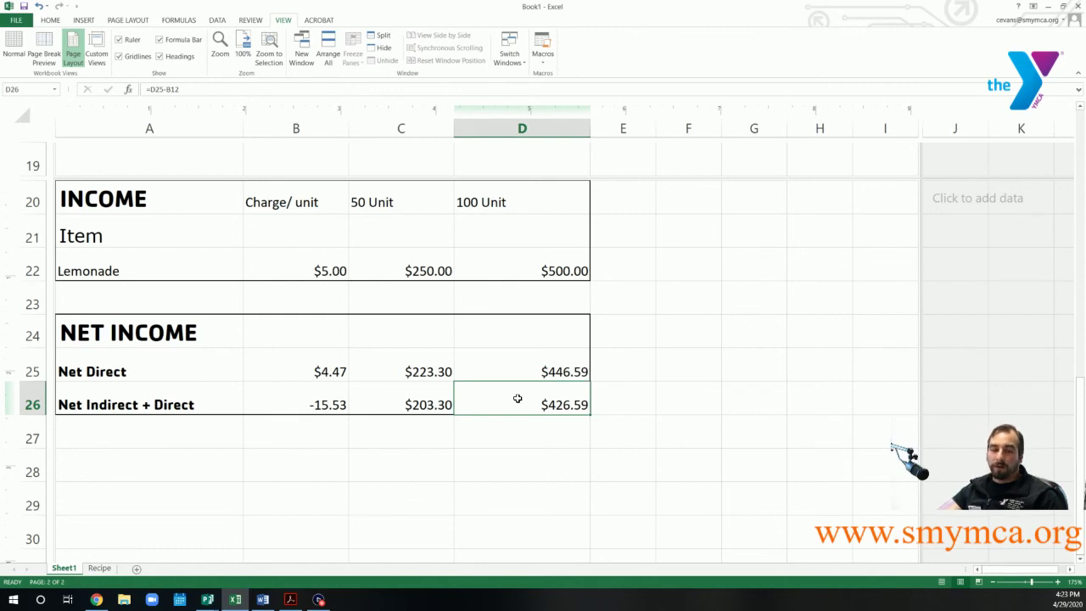
{"action": "left_click", "coordinate": [532, 446]}
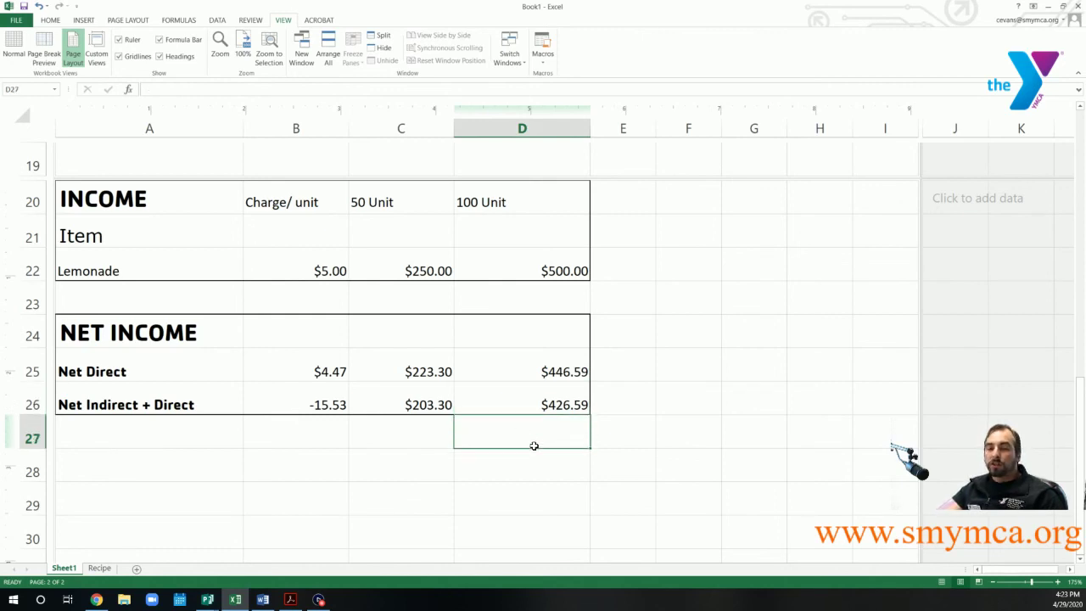
{"action": "left_click", "coordinate": [568, 408]}
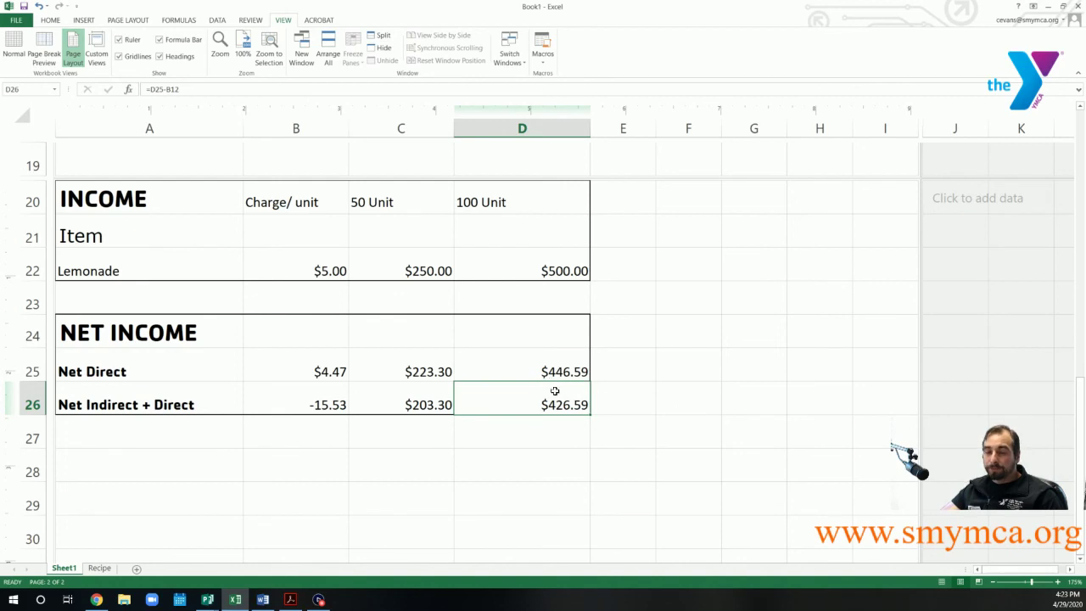
{"action": "left_click", "coordinate": [549, 433]}
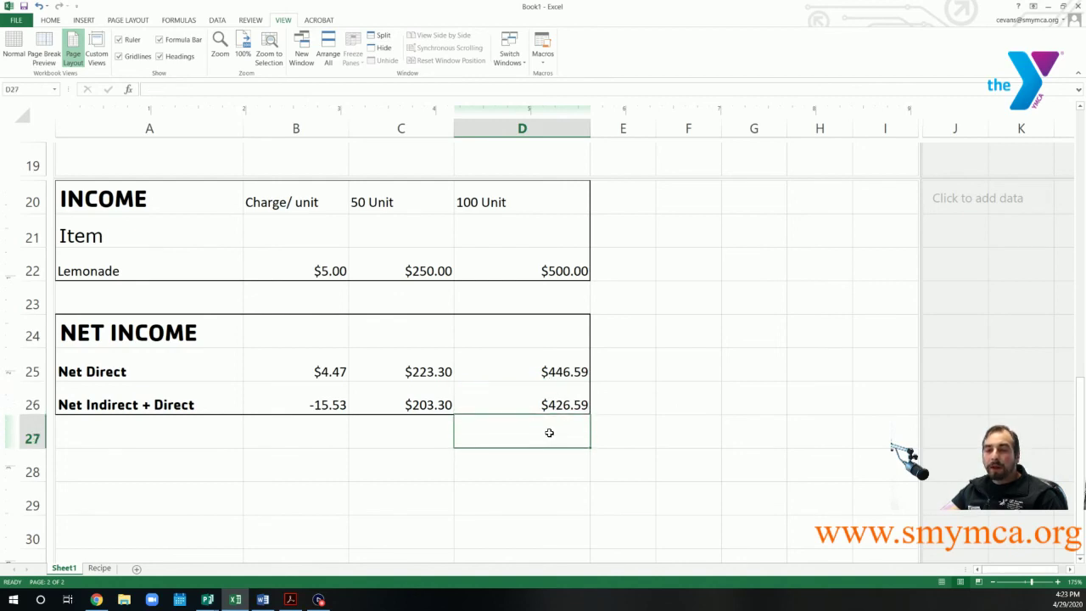
{"action": "left_click", "coordinate": [414, 433]}
{"action": "left_click", "coordinate": [338, 425]}
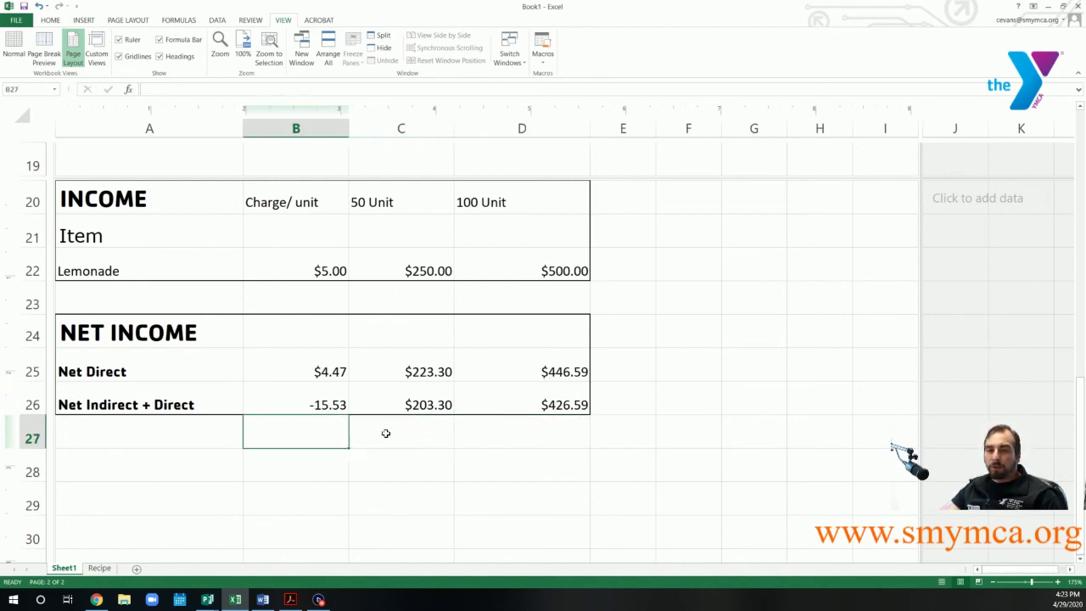
{"action": "left_click", "coordinate": [413, 440]}
{"action": "left_click", "coordinate": [465, 439]}
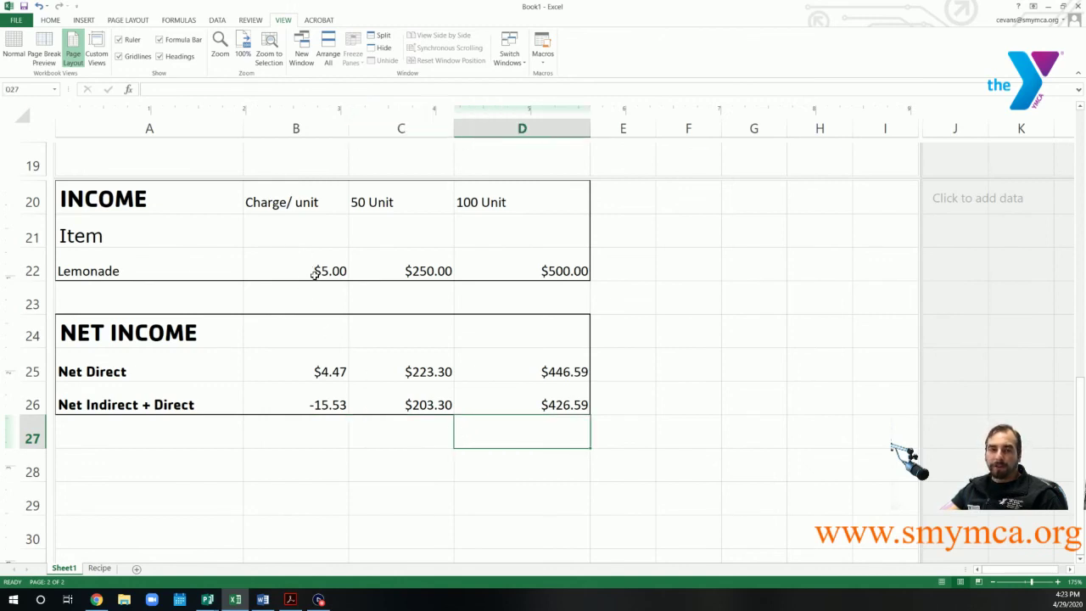
{"action": "double_click", "coordinate": [316, 275]}
{"action": "double_click", "coordinate": [343, 272]}
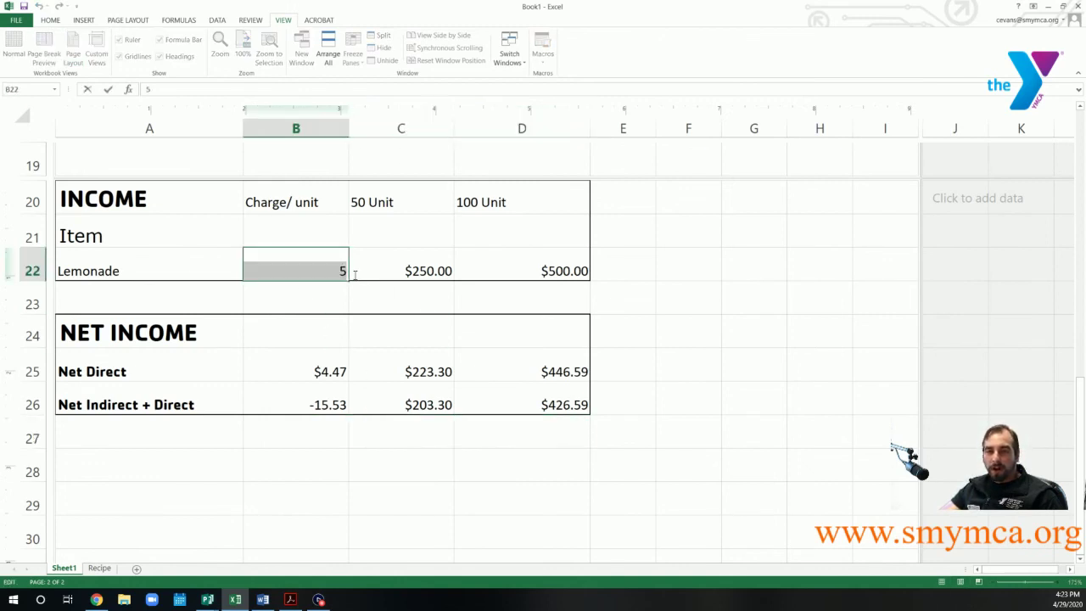
{"action": "left_click", "coordinate": [376, 286]}
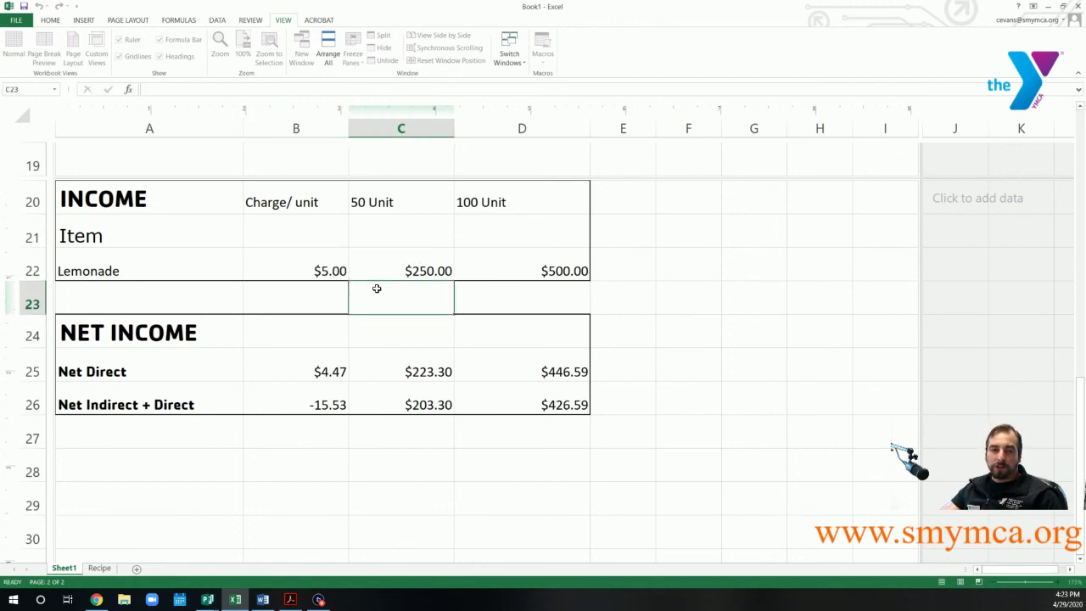
- Set the lemonade's charge per unit back to $1.00 in the INCOME table
{"action": "double_click", "coordinate": [313, 253]}
{"action": "left_click_drag", "start_coordinate": [324, 258], "coordinate": [353, 268]}
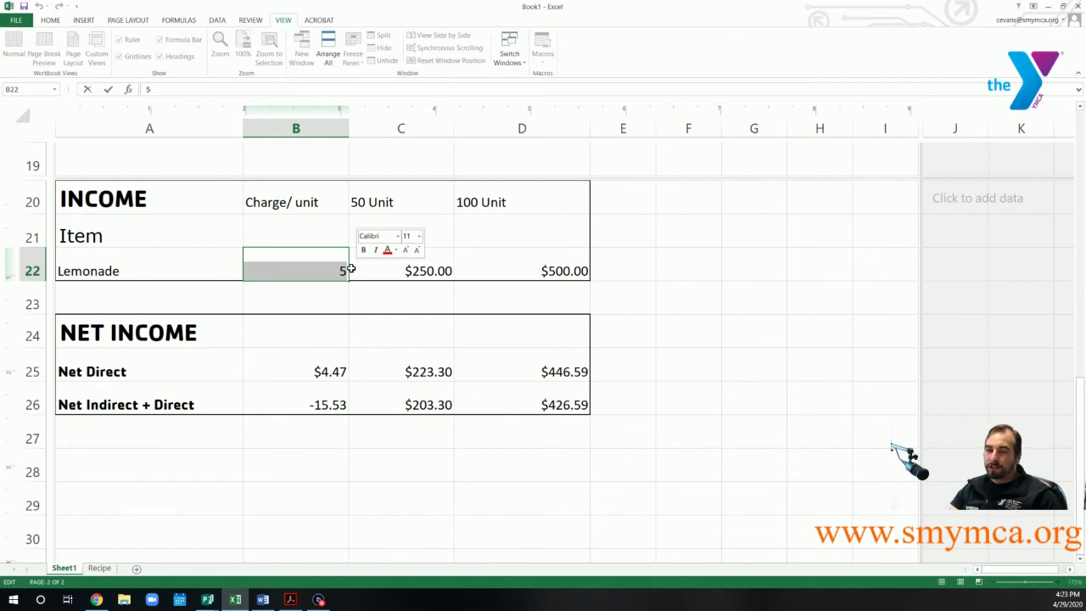
{"action": "type", "text": "1"}
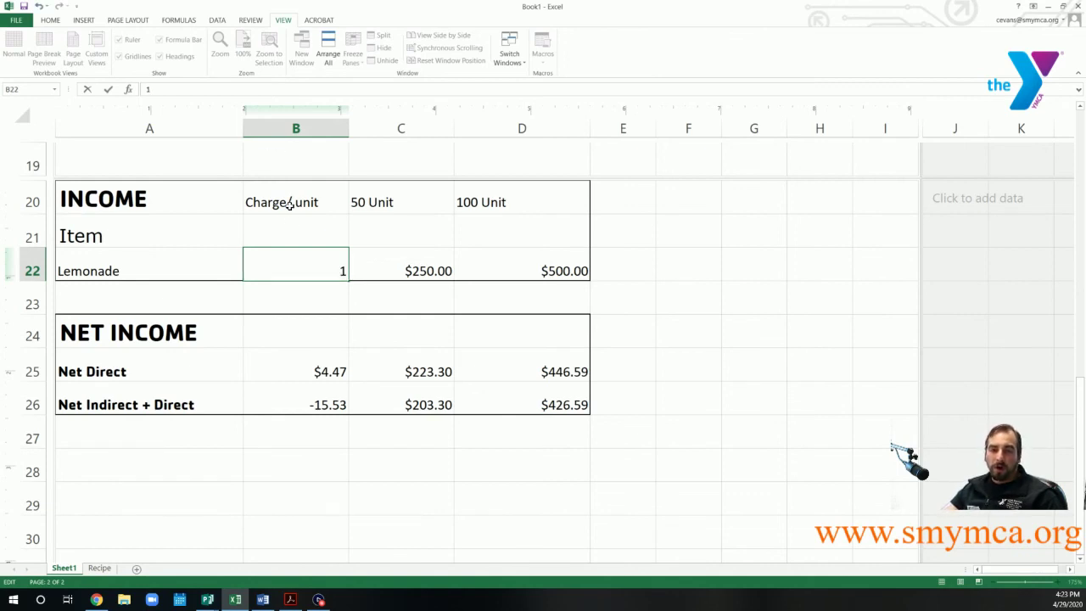
{"action": "left_click", "coordinate": [345, 463]}
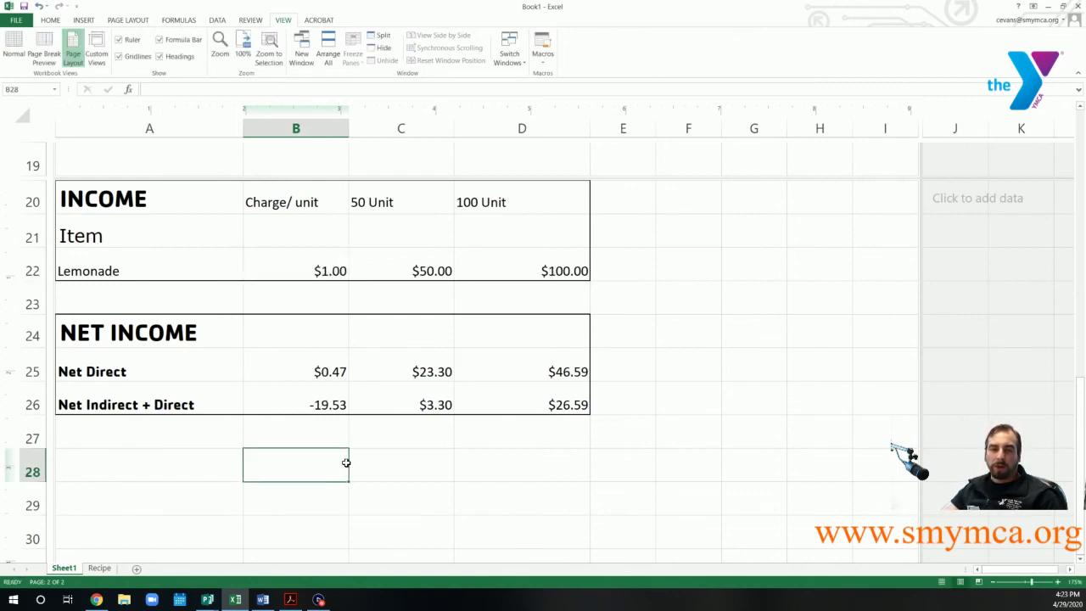